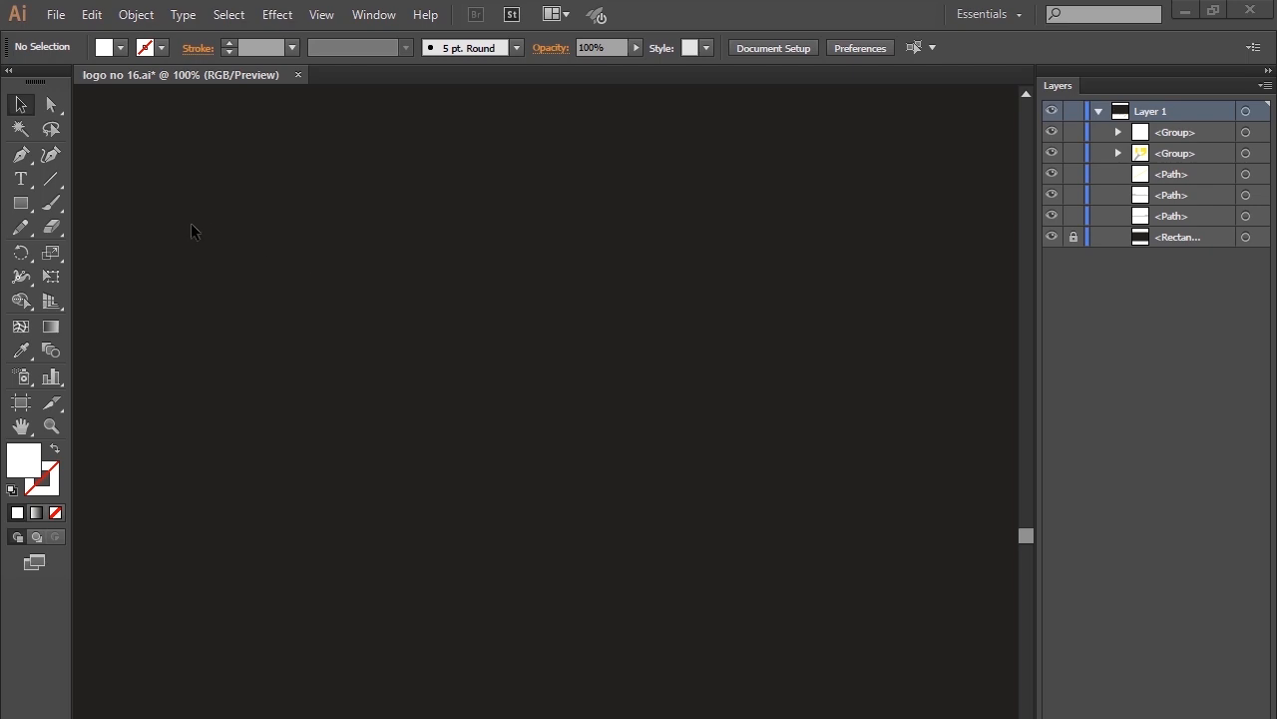
Draw an open inverted-V roof outline with the Pen tool, its right slope about 233 px long.
click(20, 155)
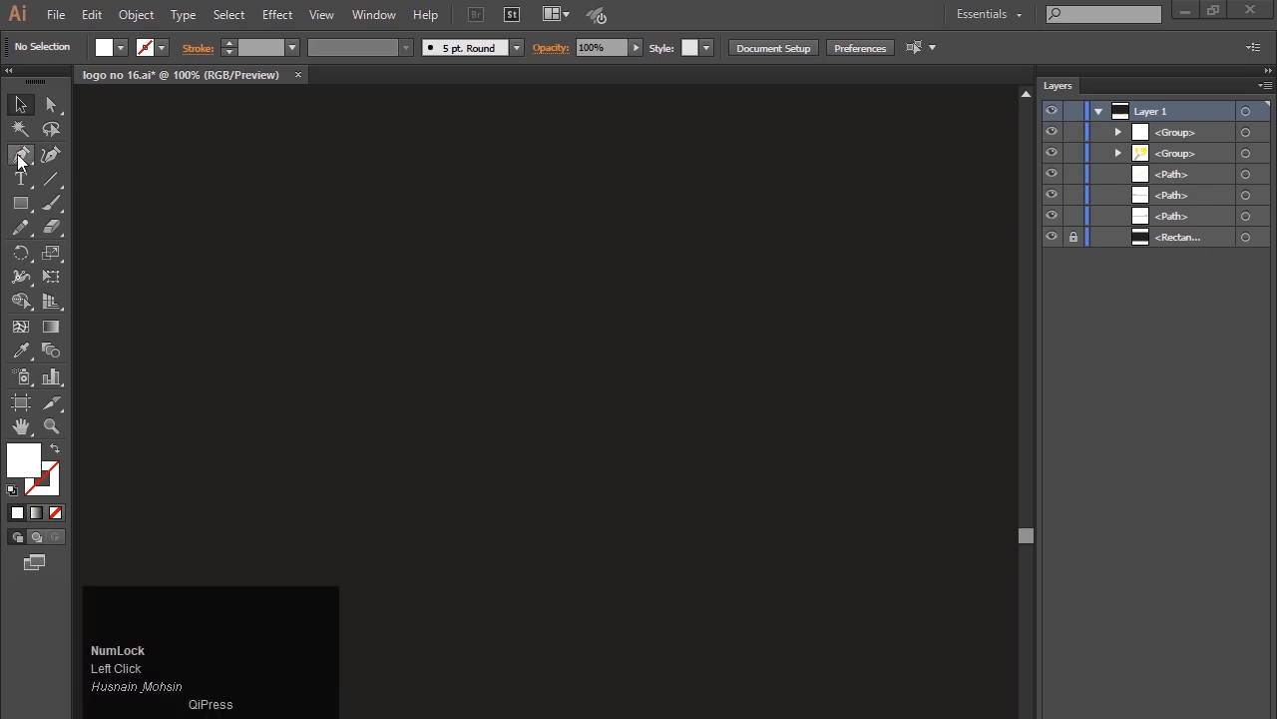
click(269, 278)
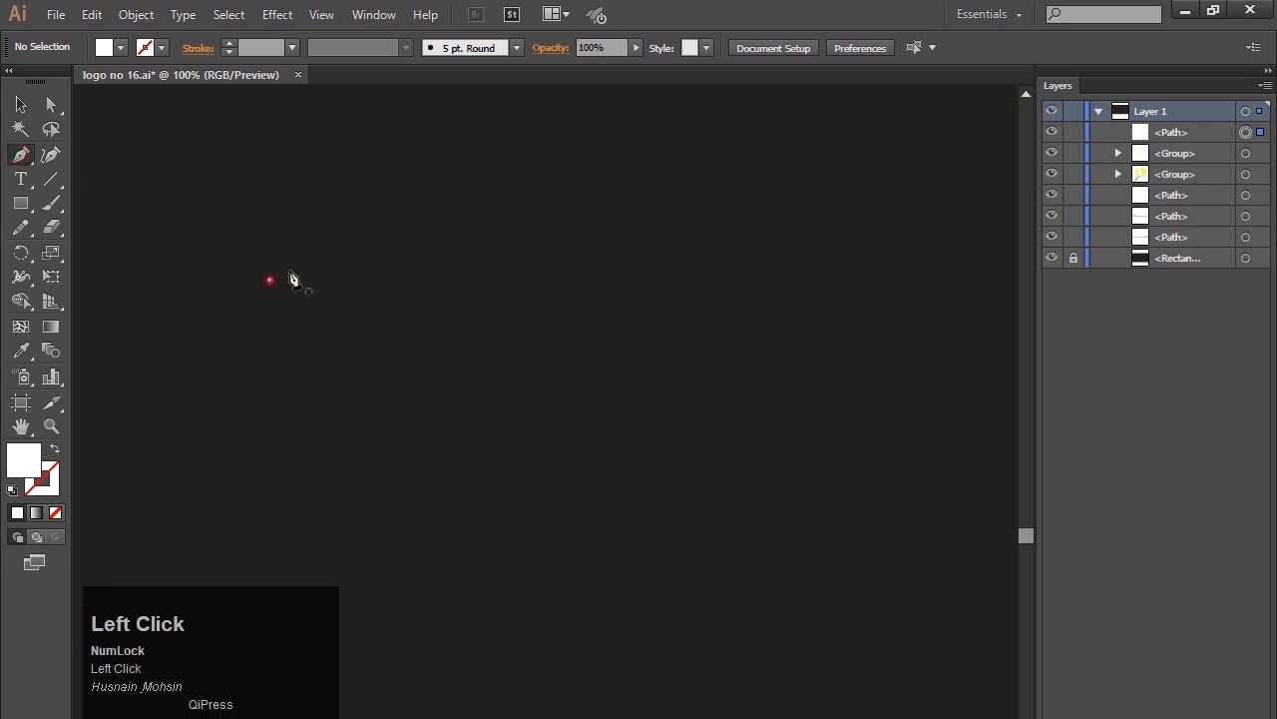
click(505, 165)
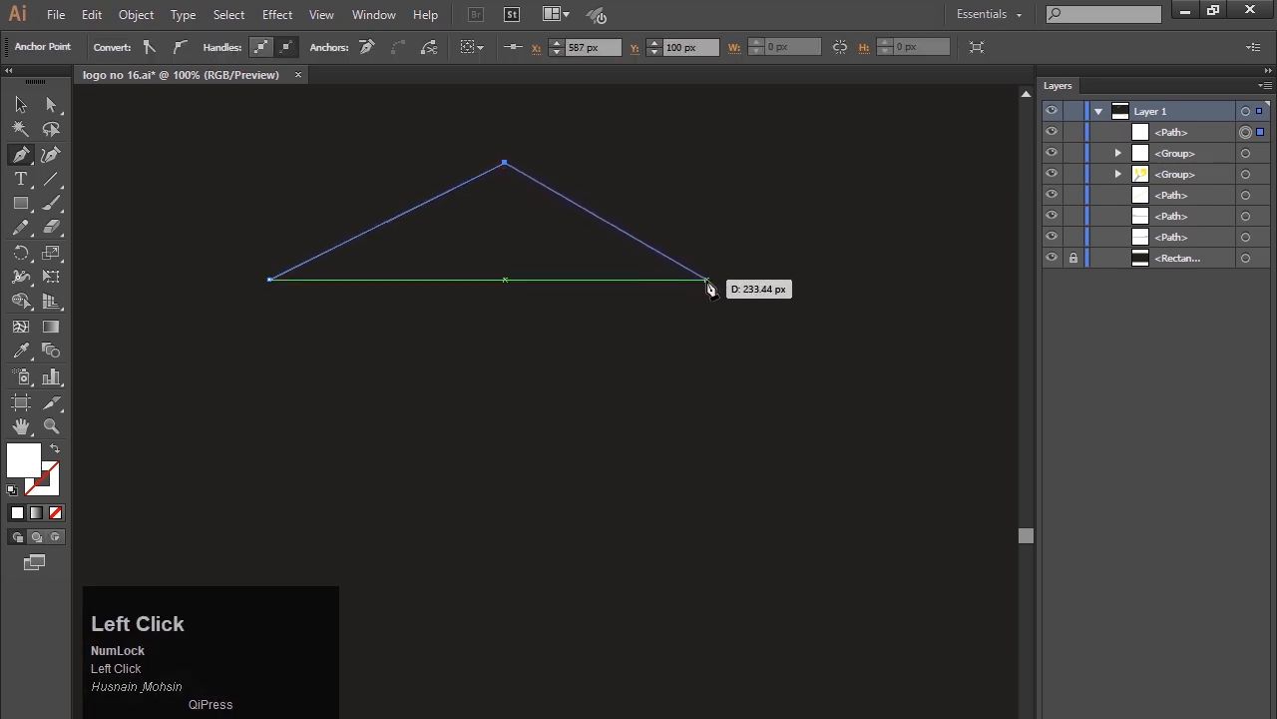
click(708, 279)
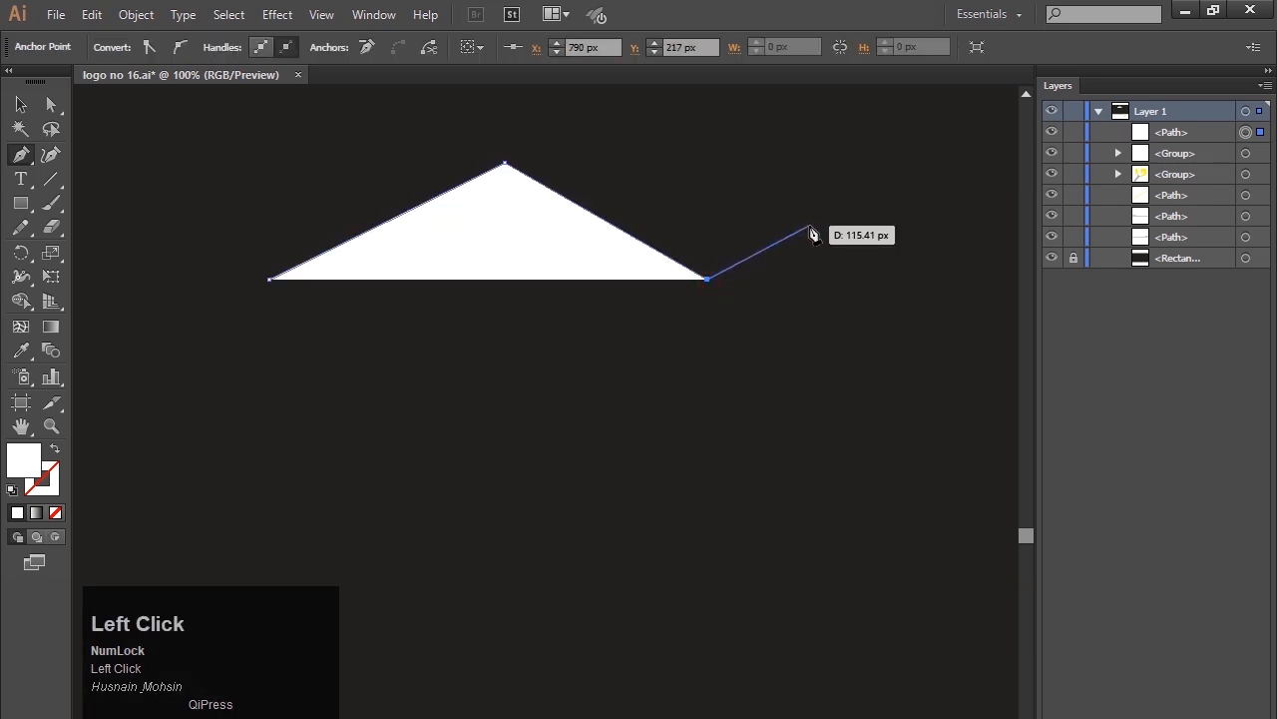
key(Escape)
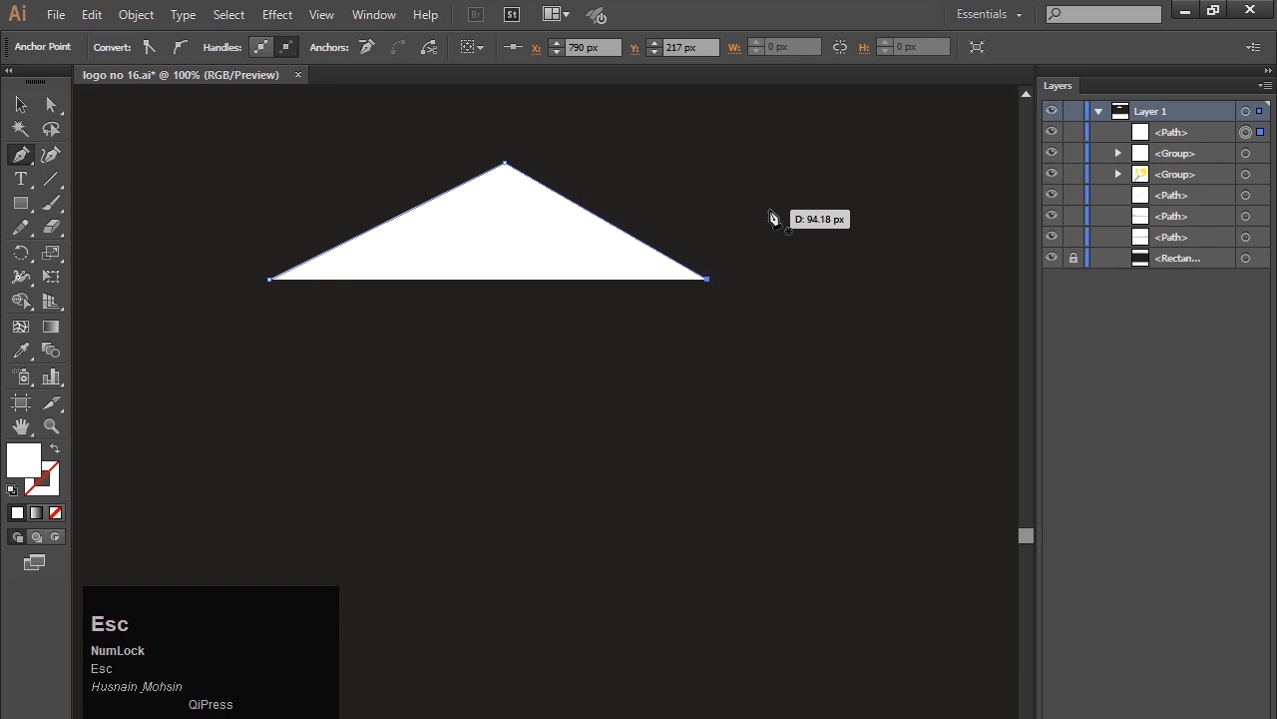
Swap the roof path's fill and stroke, giving it a white stroke and no fill.
click(21, 104)
click(55, 449)
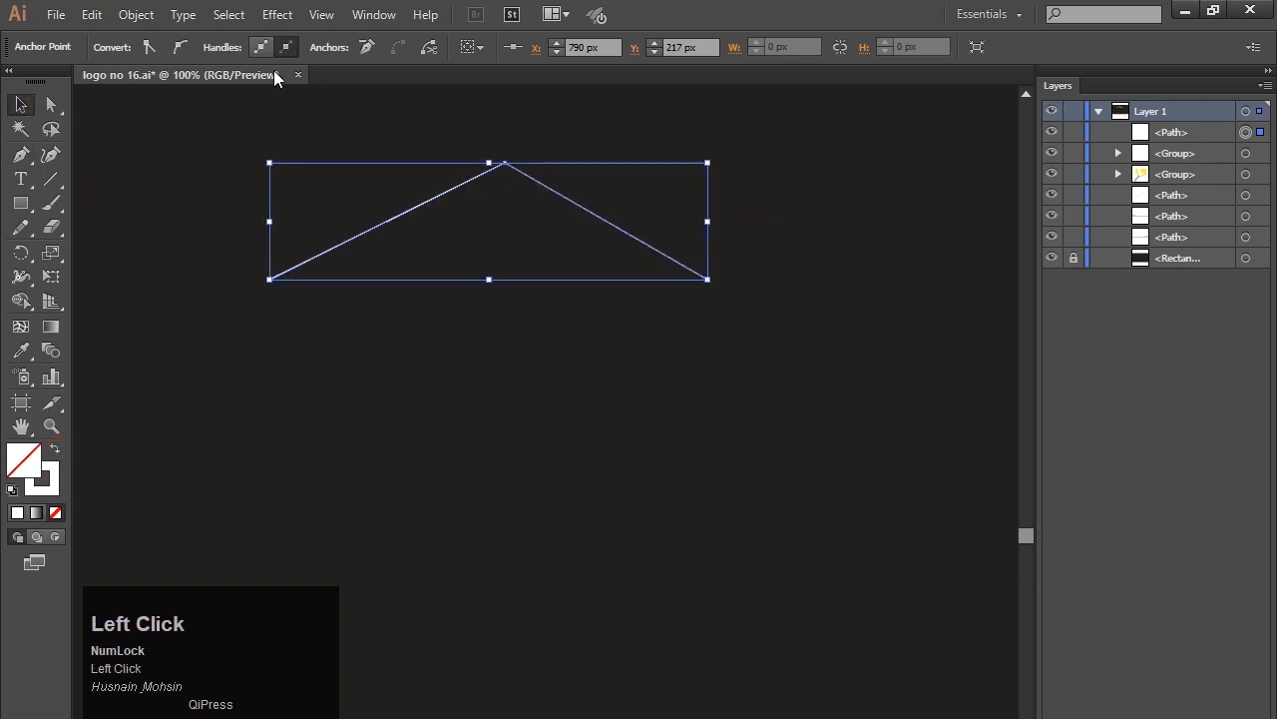
click(171, 177)
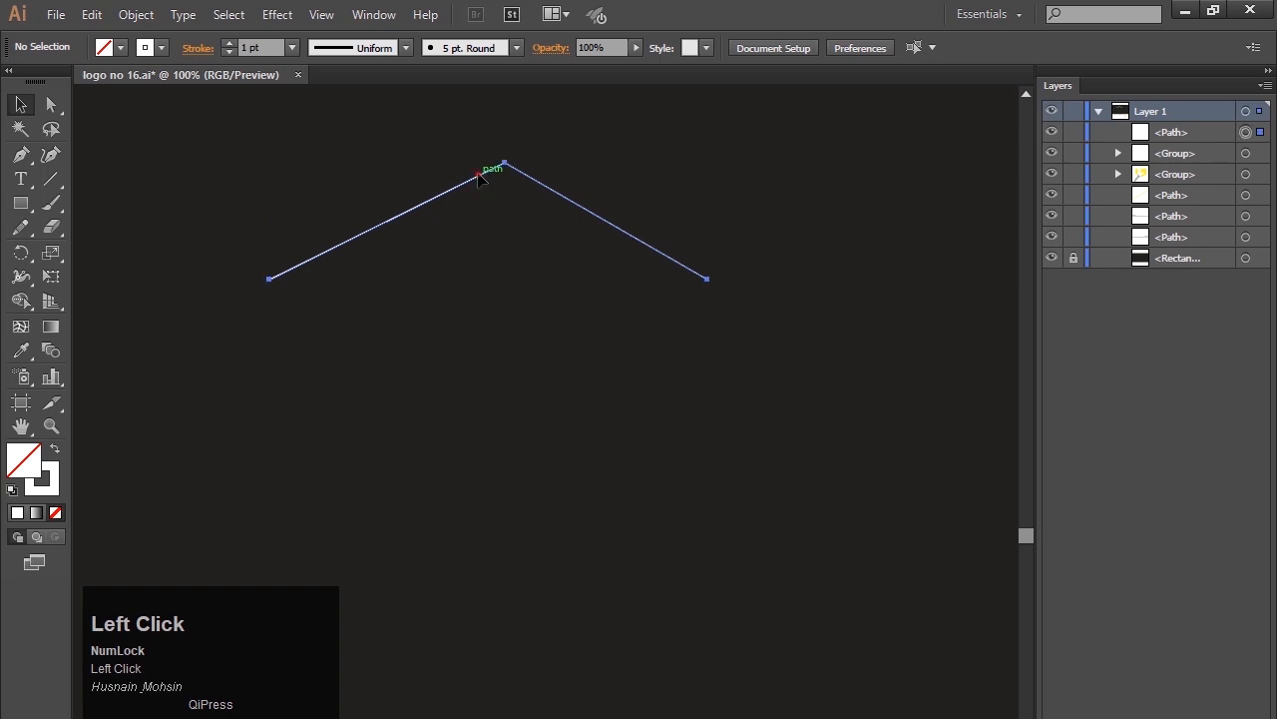
Set the roof path's stroke weight to 40 pt.
click(479, 176)
click(232, 44)
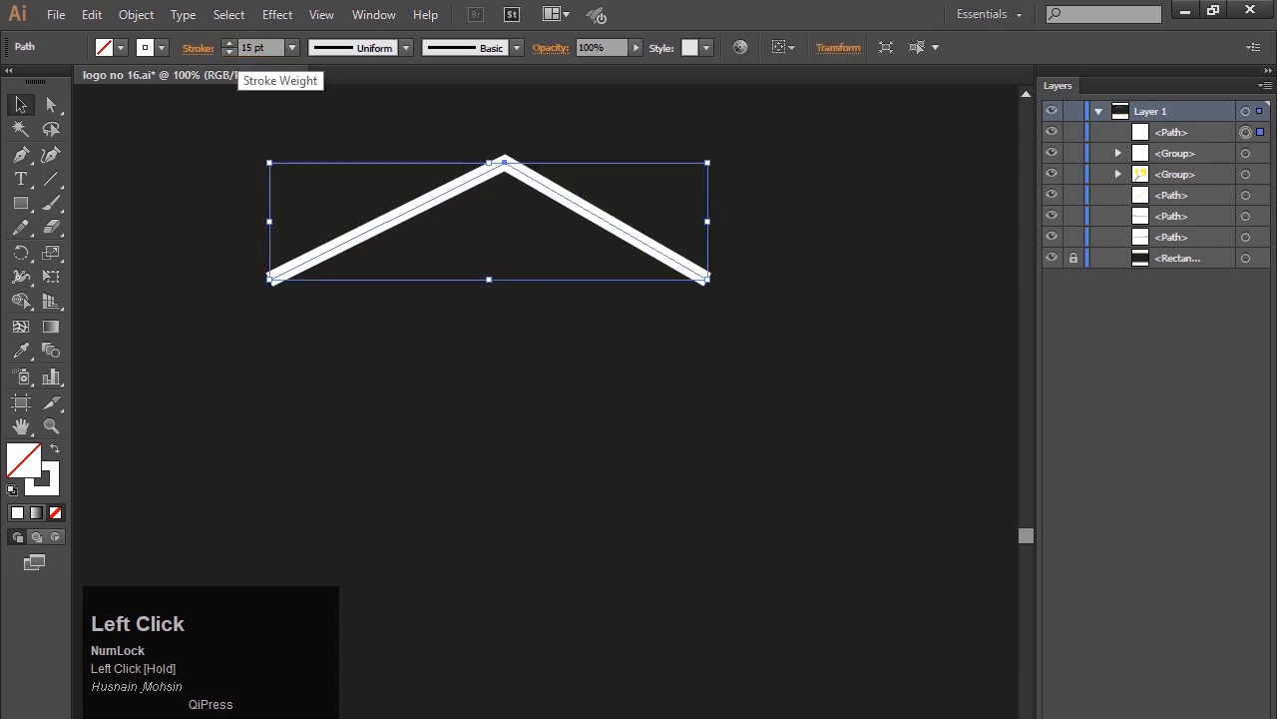
click(230, 52)
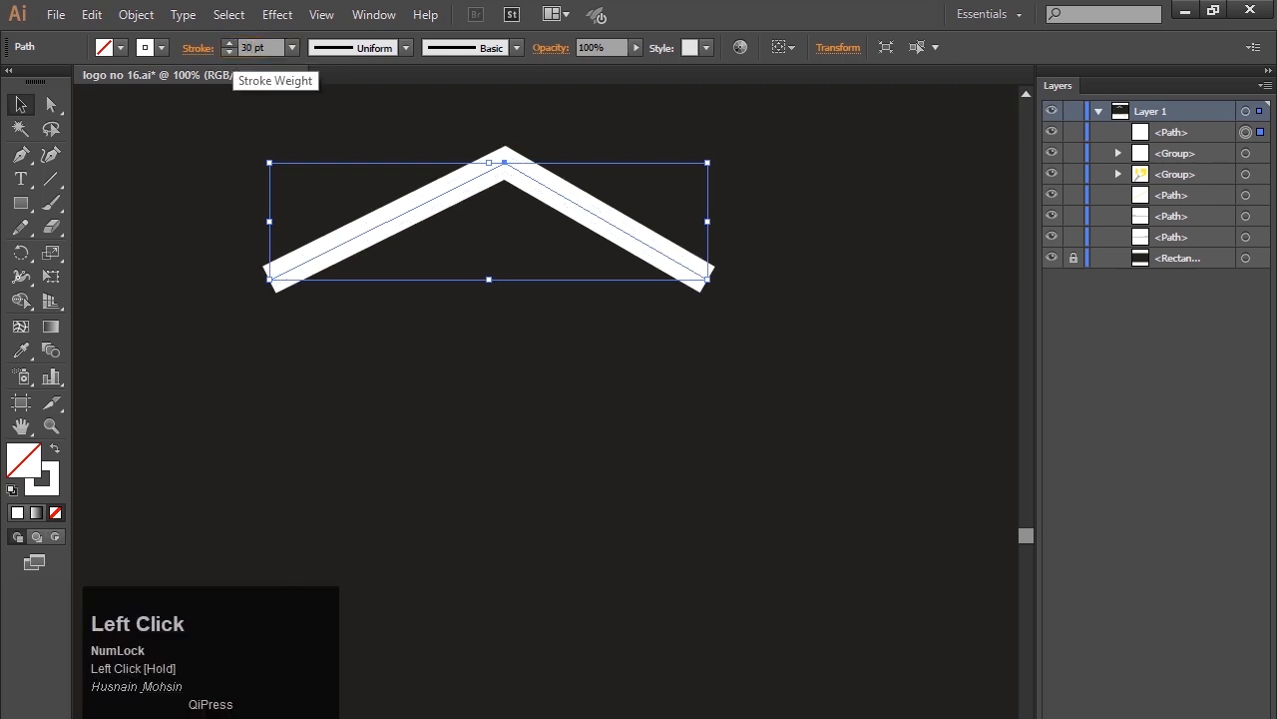
click(367, 368)
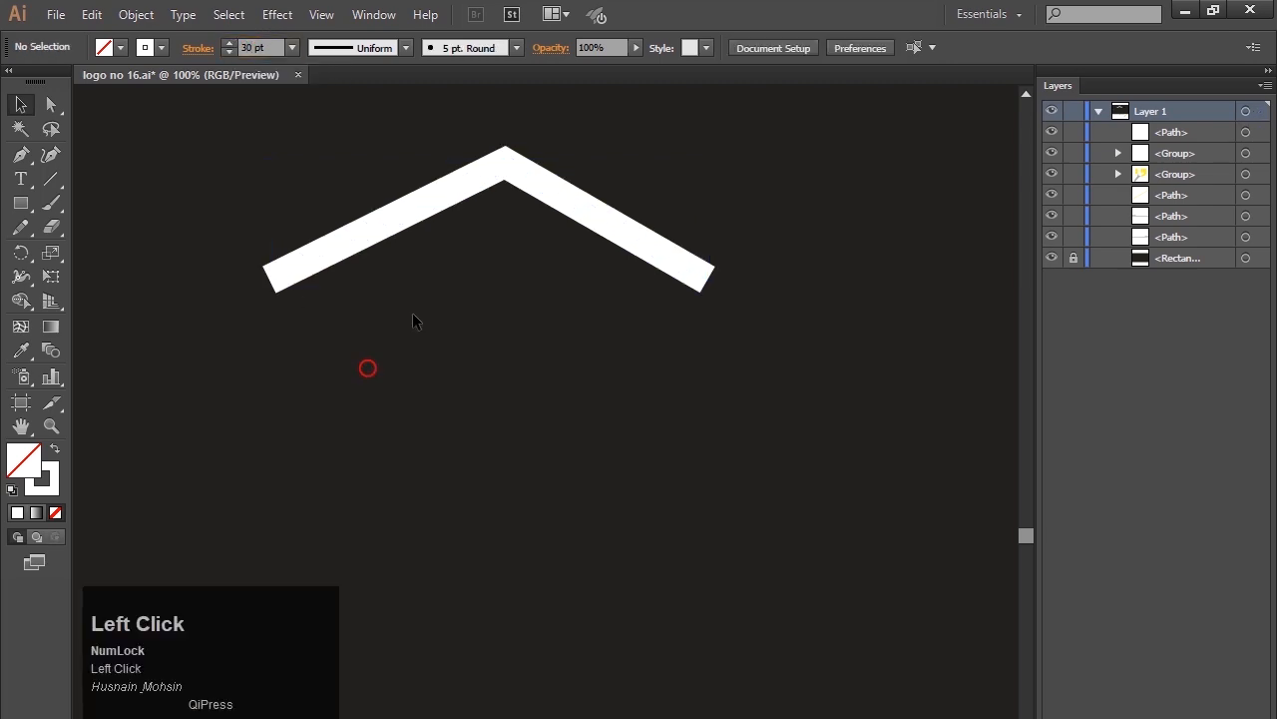
click(498, 175)
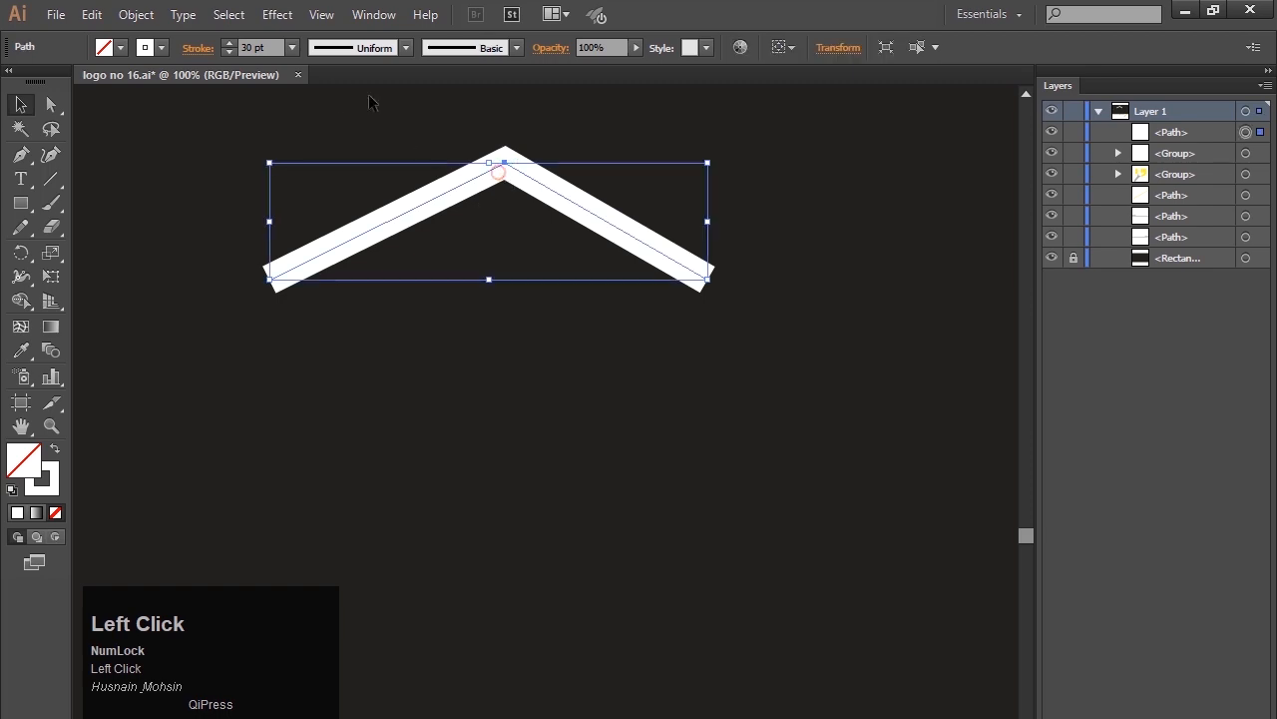
click(229, 44)
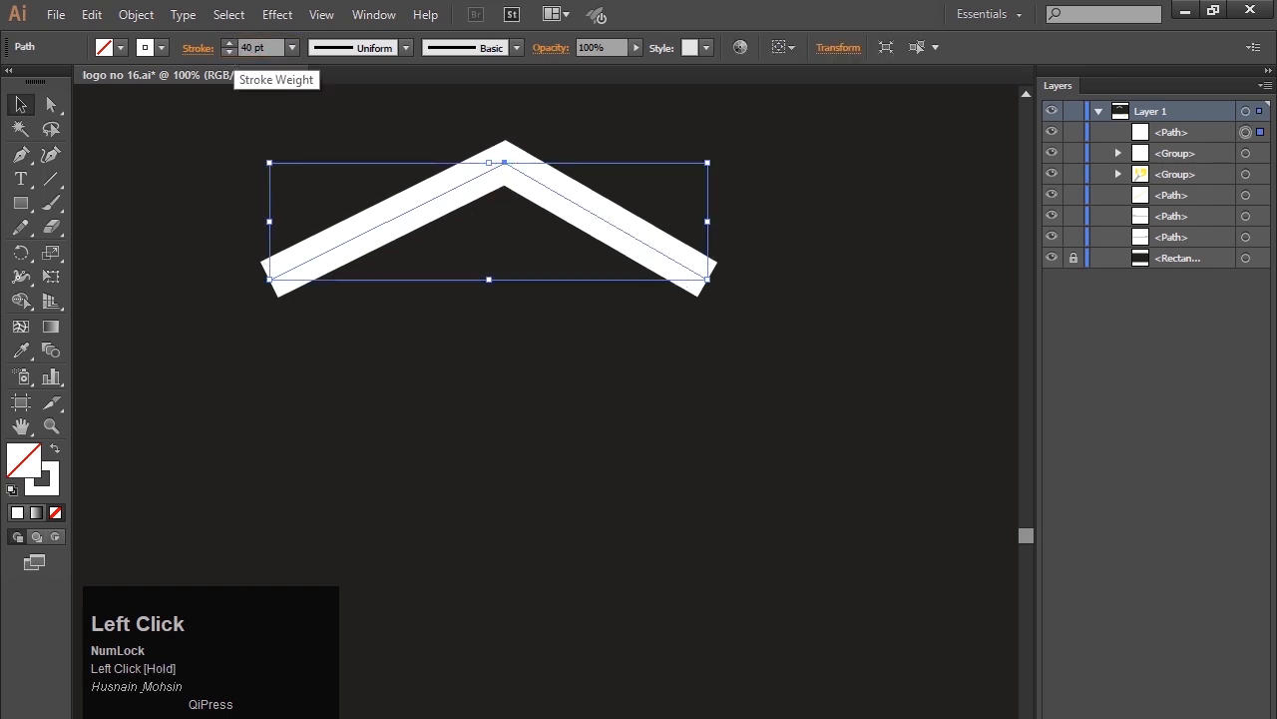
click(401, 399)
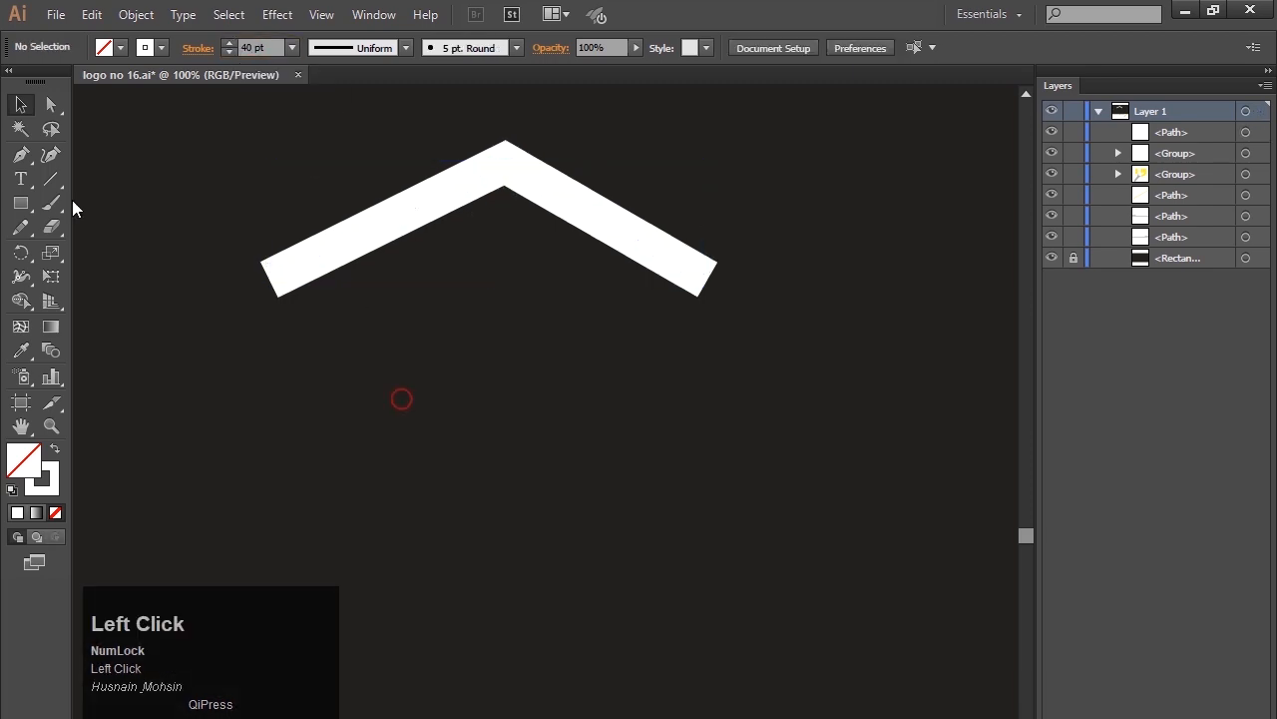
Expand the thick roof stroke into a filled shape.
click(363, 230)
click(136, 14)
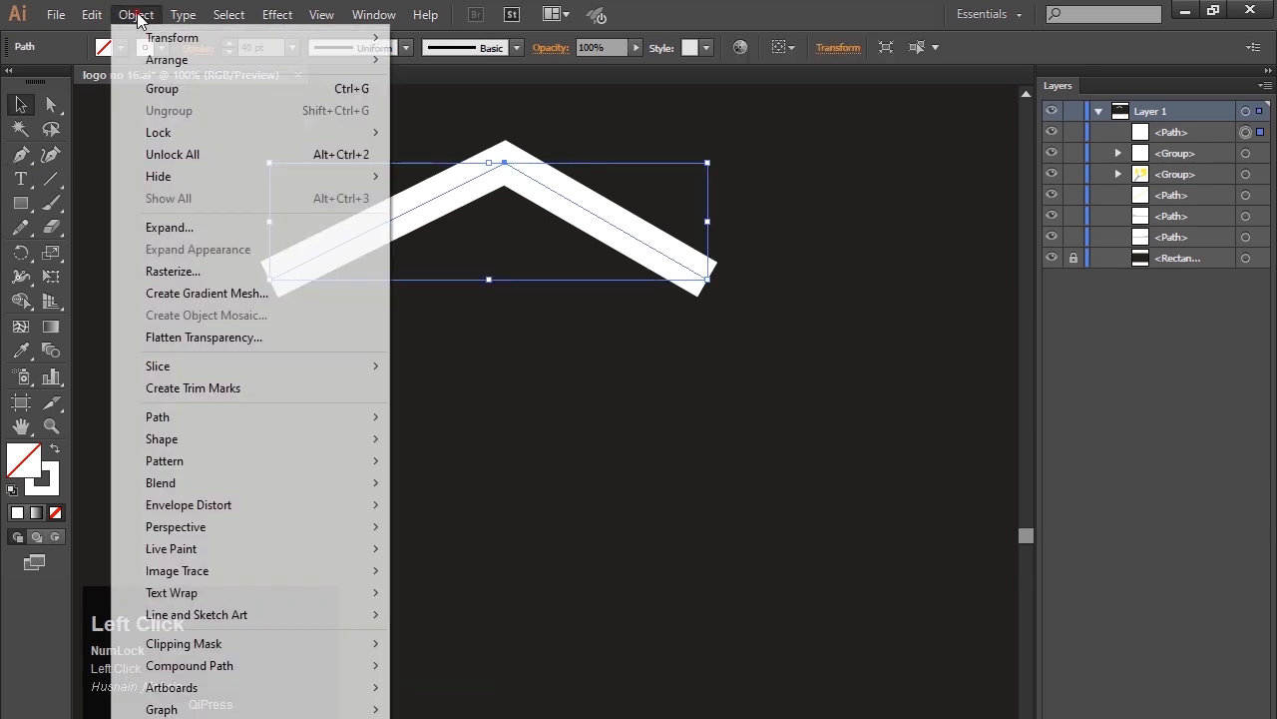
click(183, 227)
click(579, 616)
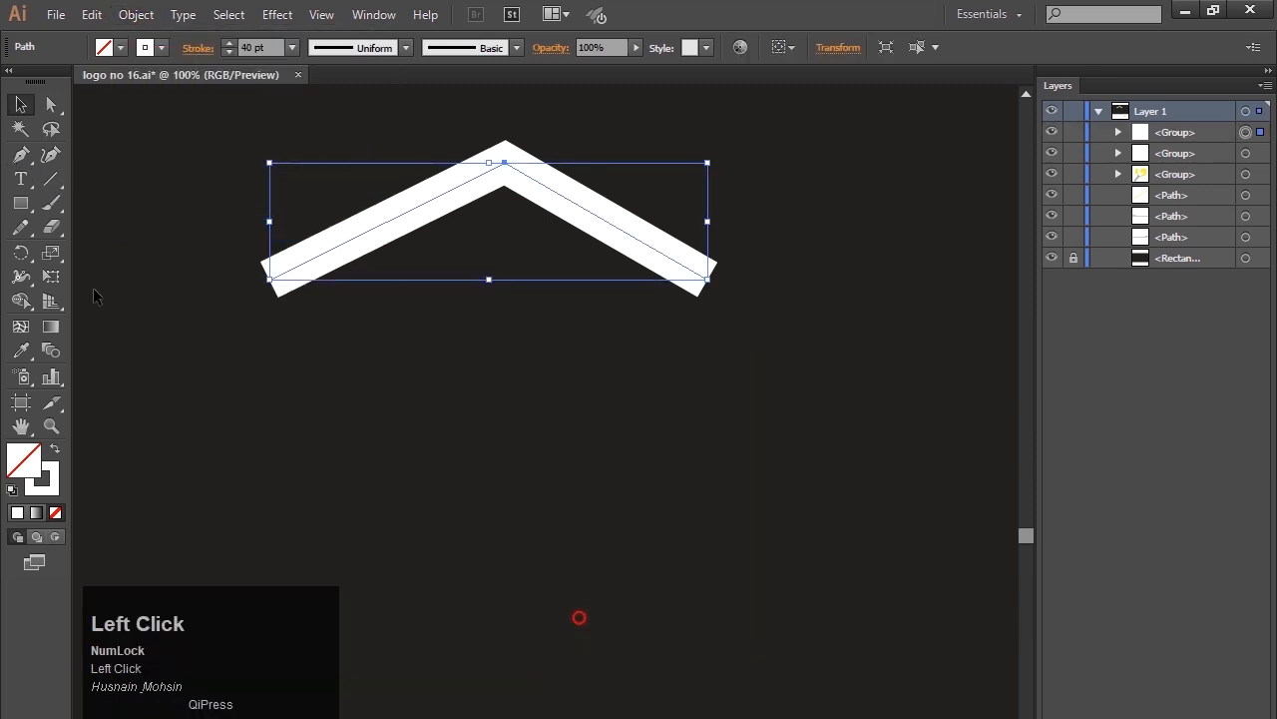
Draw a straight horizontal cutting line across the roof, level with its outer lower corners and extending past both ends.
click(22, 157)
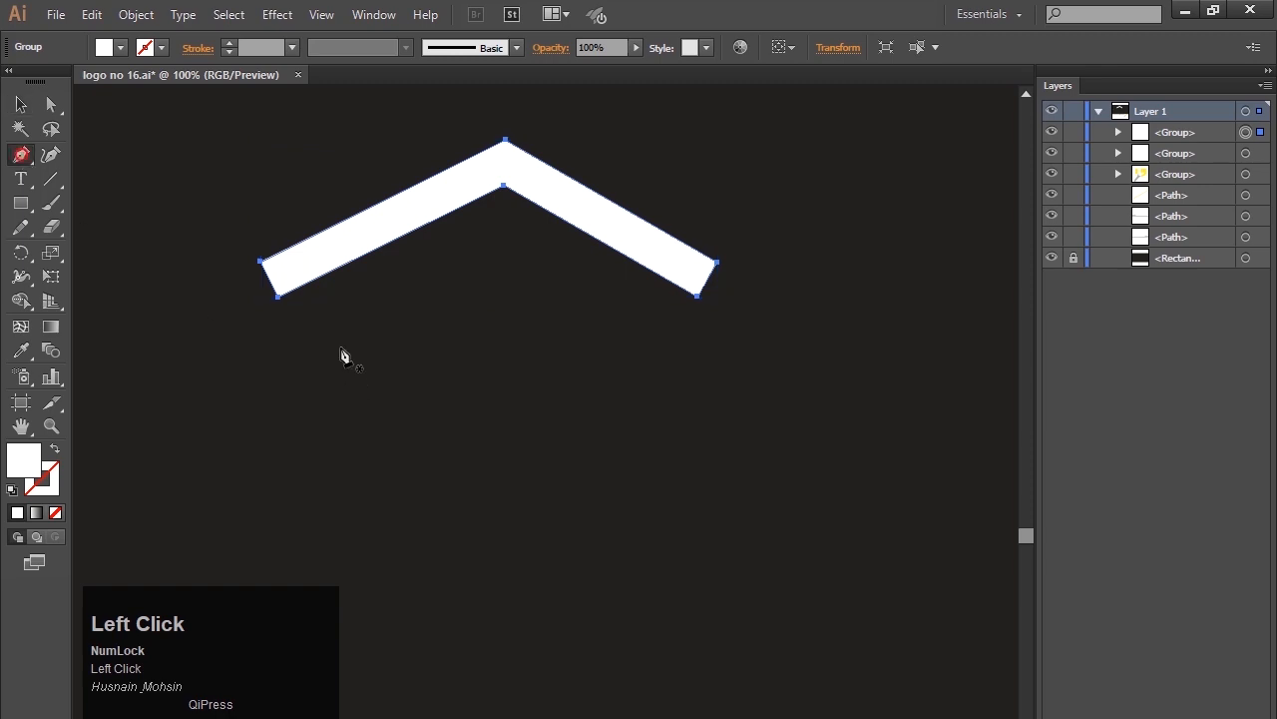
click(241, 261)
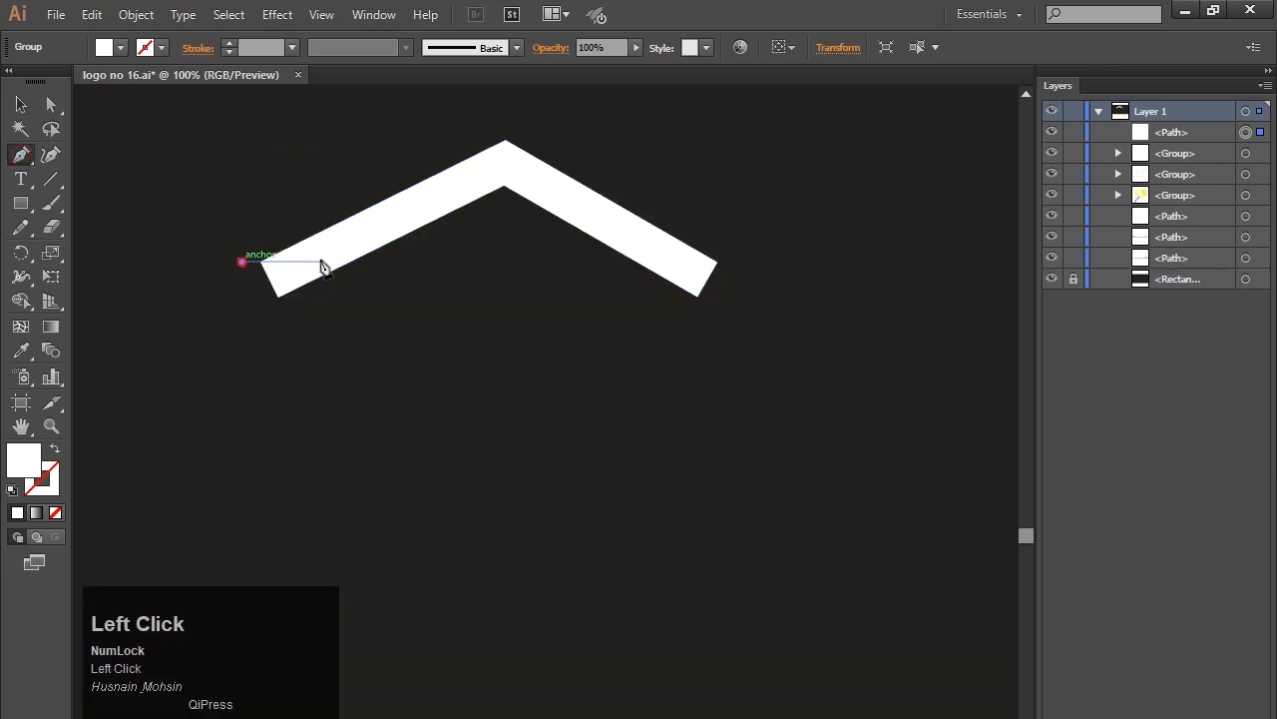
shift+click(764, 263)
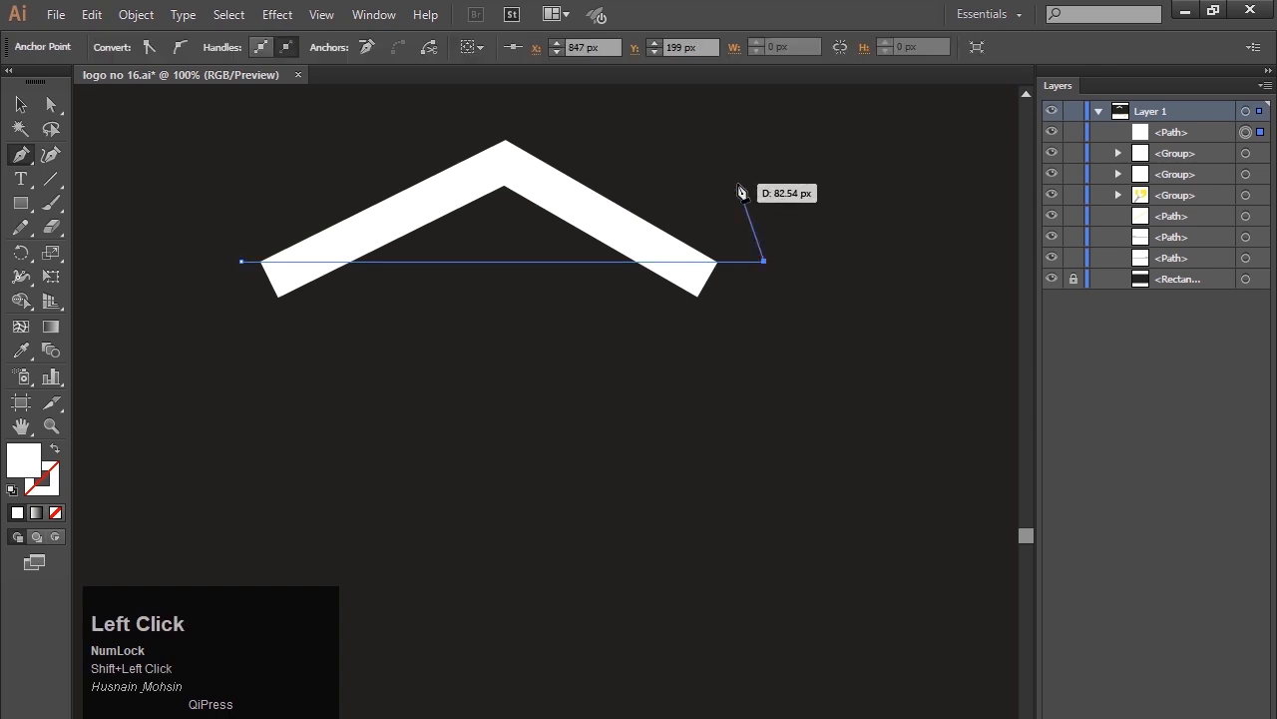
key(Escape)
Select the roof and the cutting line, and separate the roof area above the line with Shape Builder.
click(21, 106)
drag(289, 114, 517, 317)
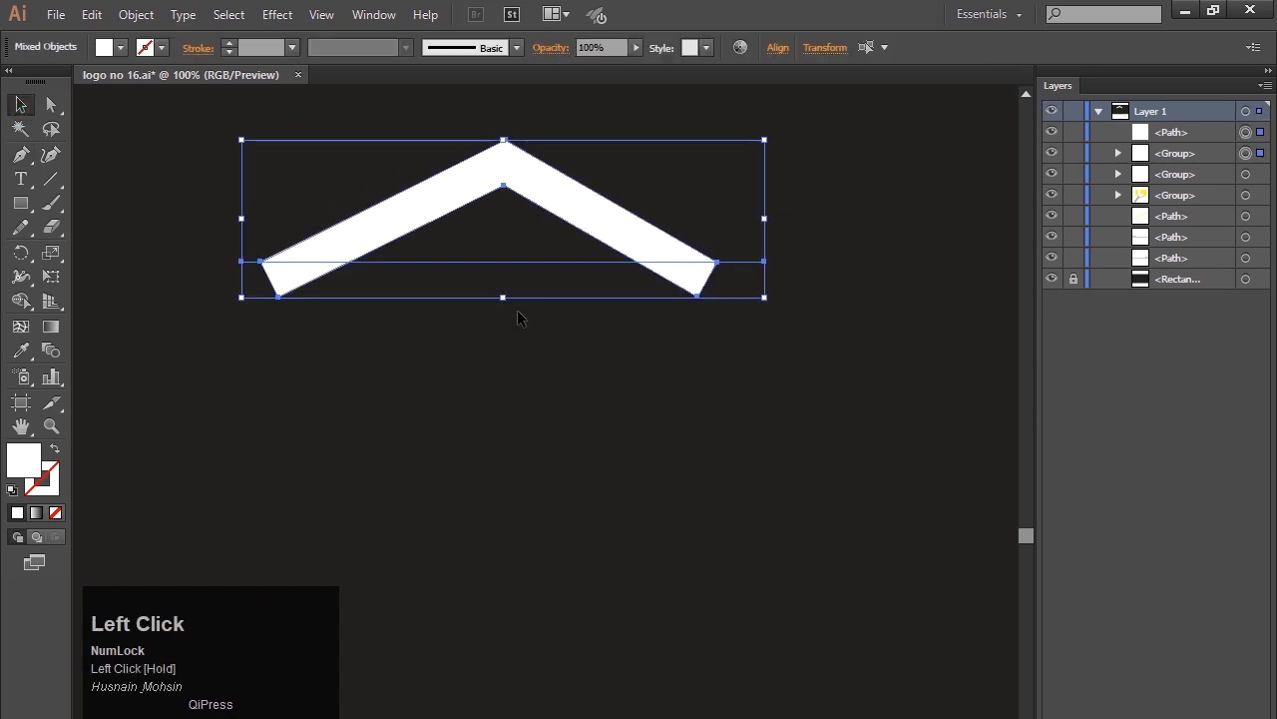
click(21, 299)
drag(363, 234, 396, 226)
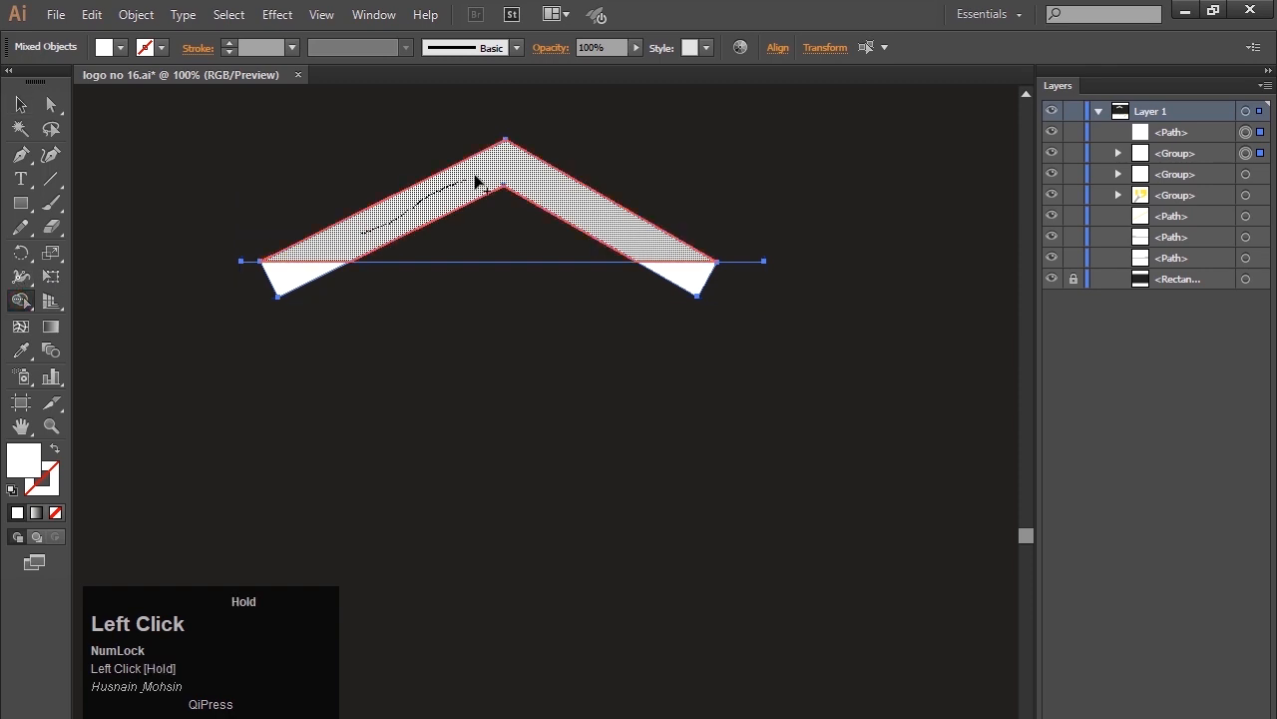
drag(537, 188, 522, 178)
click(18, 106)
click(366, 371)
Ungroup the divided roof pieces.
right_click(508, 165)
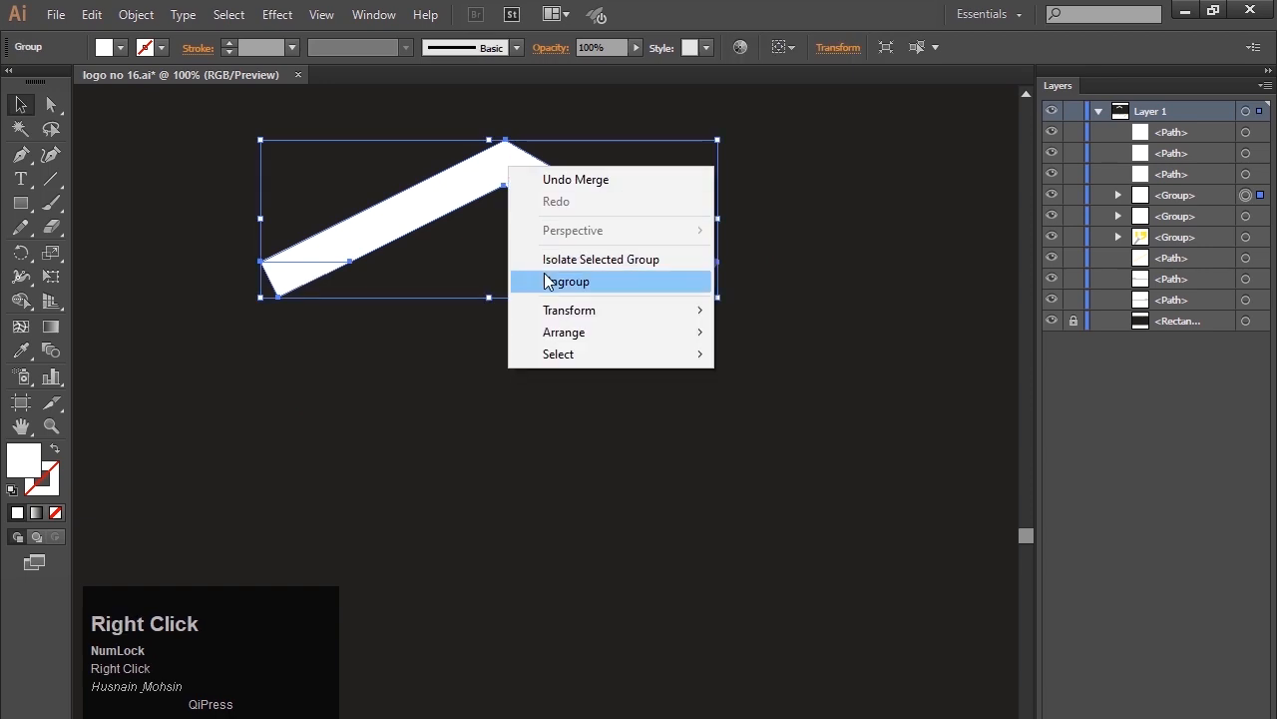
click(547, 281)
click(539, 451)
Move the trimmed roof clear of the offcuts, delete the offcuts and bring the roof back down.
drag(519, 165, 518, 104)
click(509, 443)
drag(414, 289, 776, 333)
key(Delete)
drag(503, 104, 507, 132)
click(501, 347)
Draw a closed vertical wall about 67 px wide beneath the roof's left end, with a lower edge slanting up to the right.
click(20, 154)
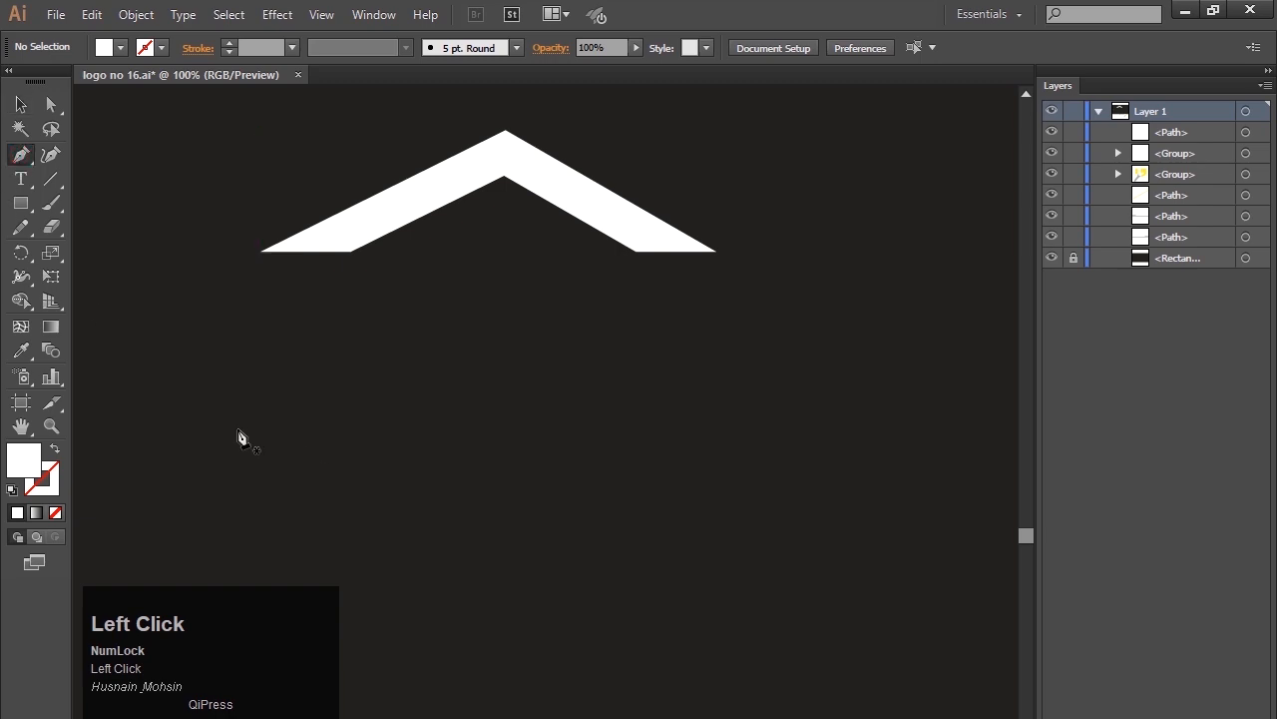
click(274, 252)
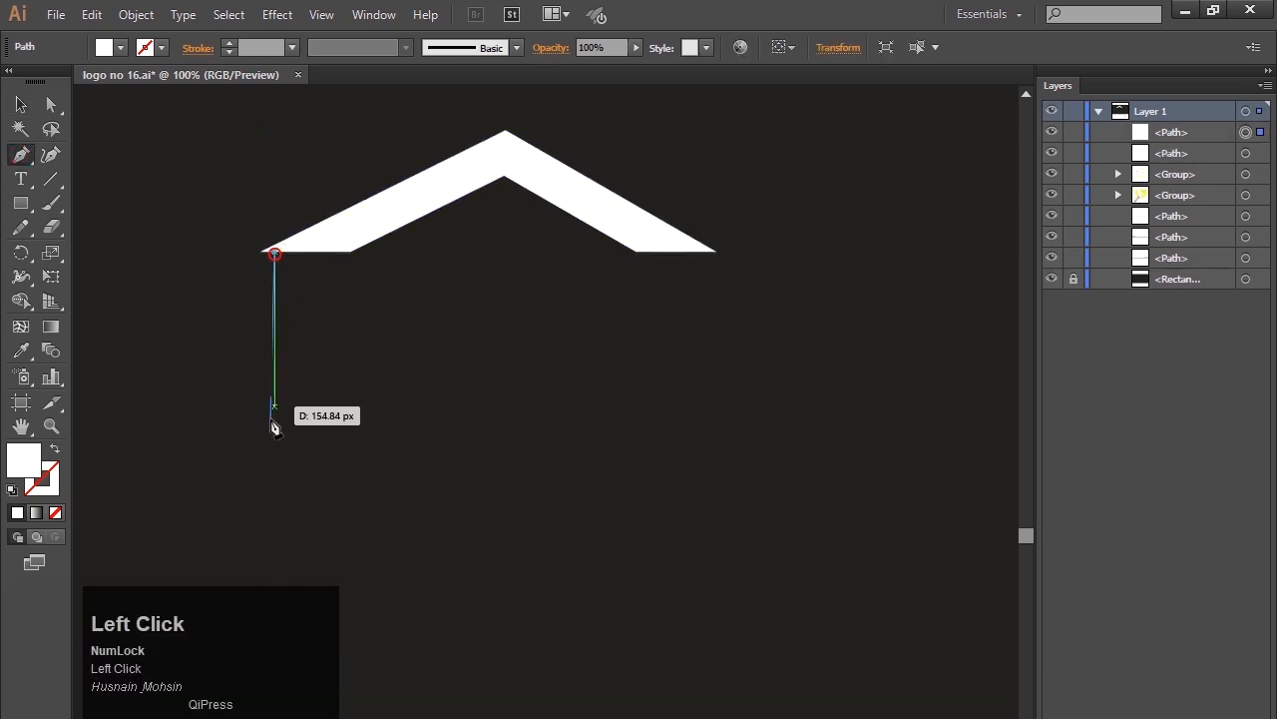
shift+click(274, 508)
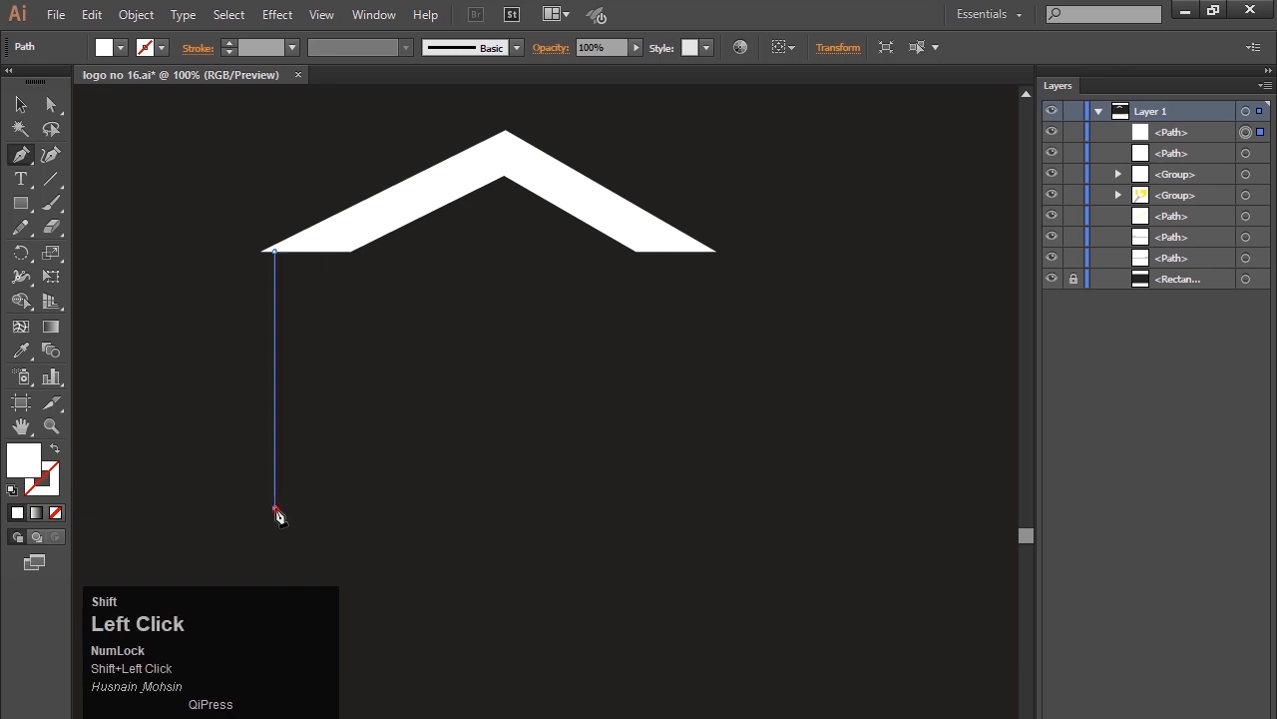
click(341, 480)
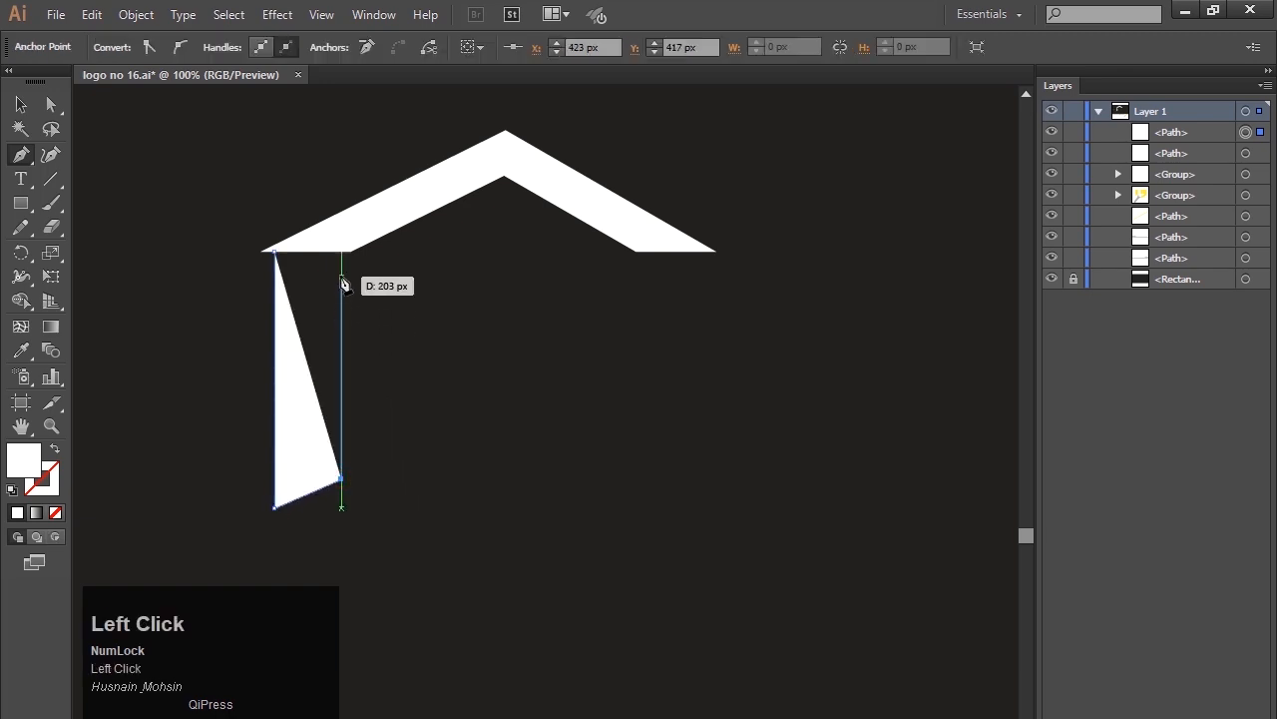
key(shift)
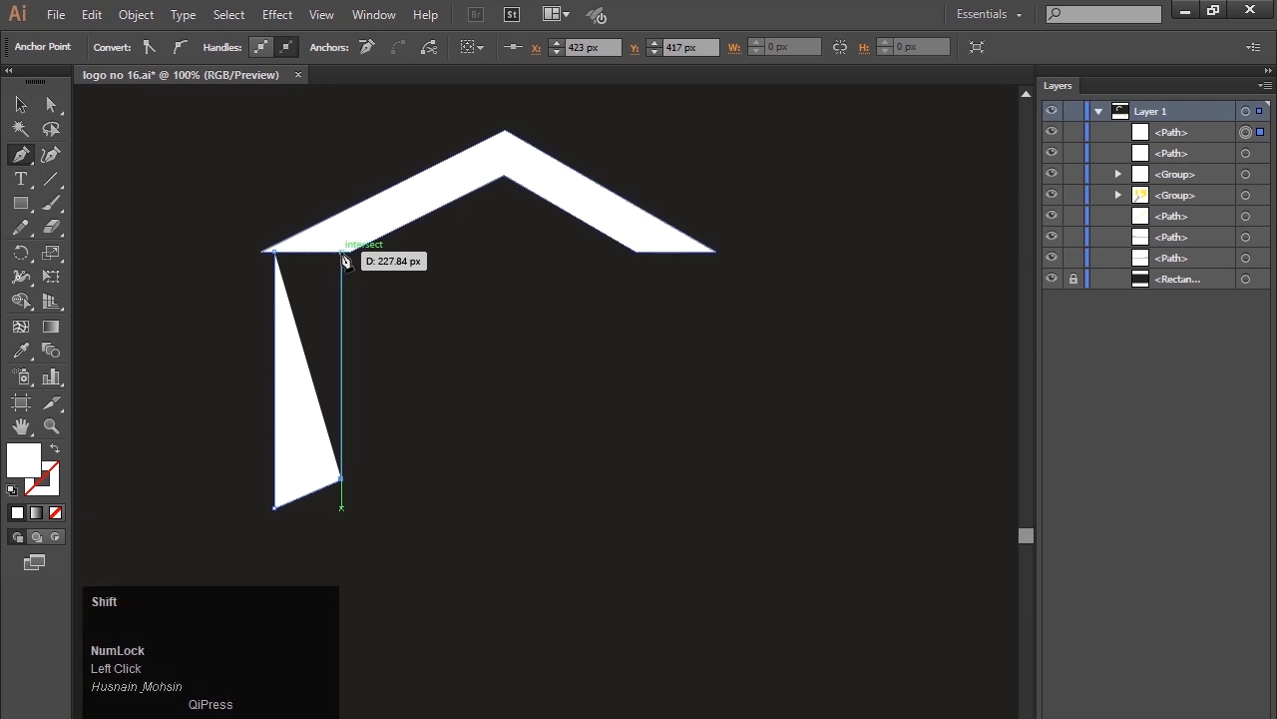
shift+click(343, 255)
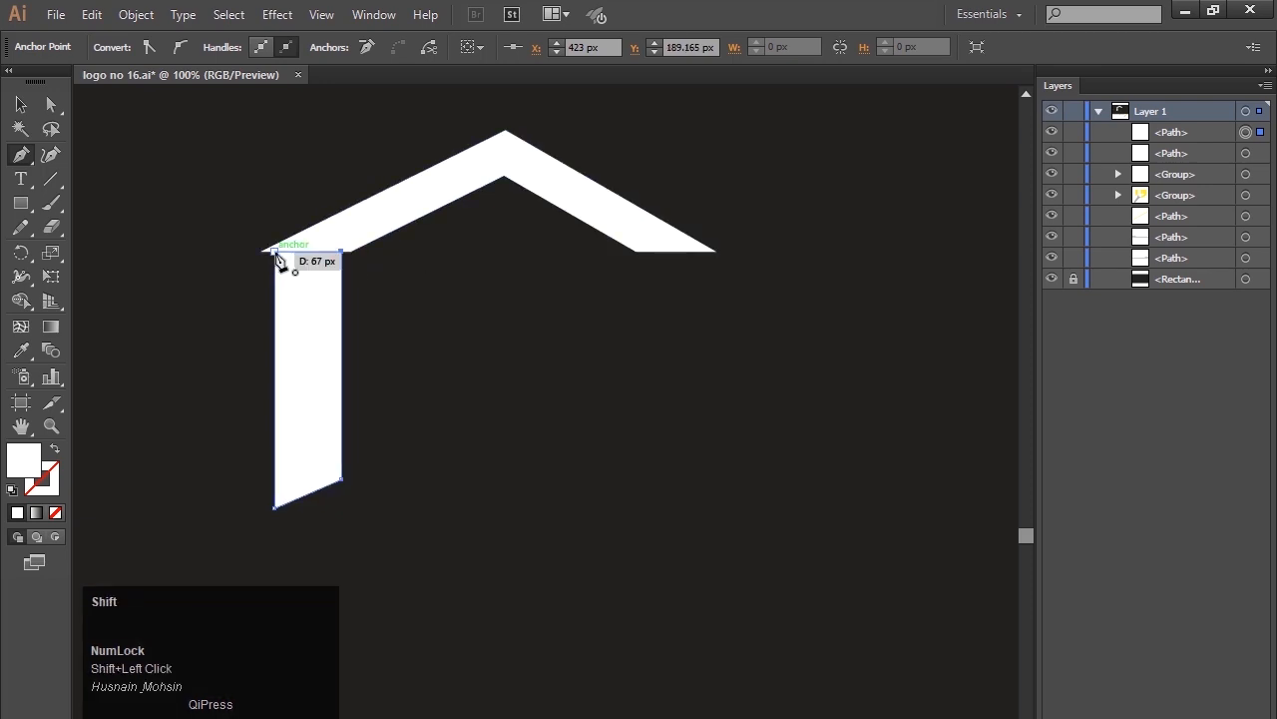
click(276, 254)
click(19, 105)
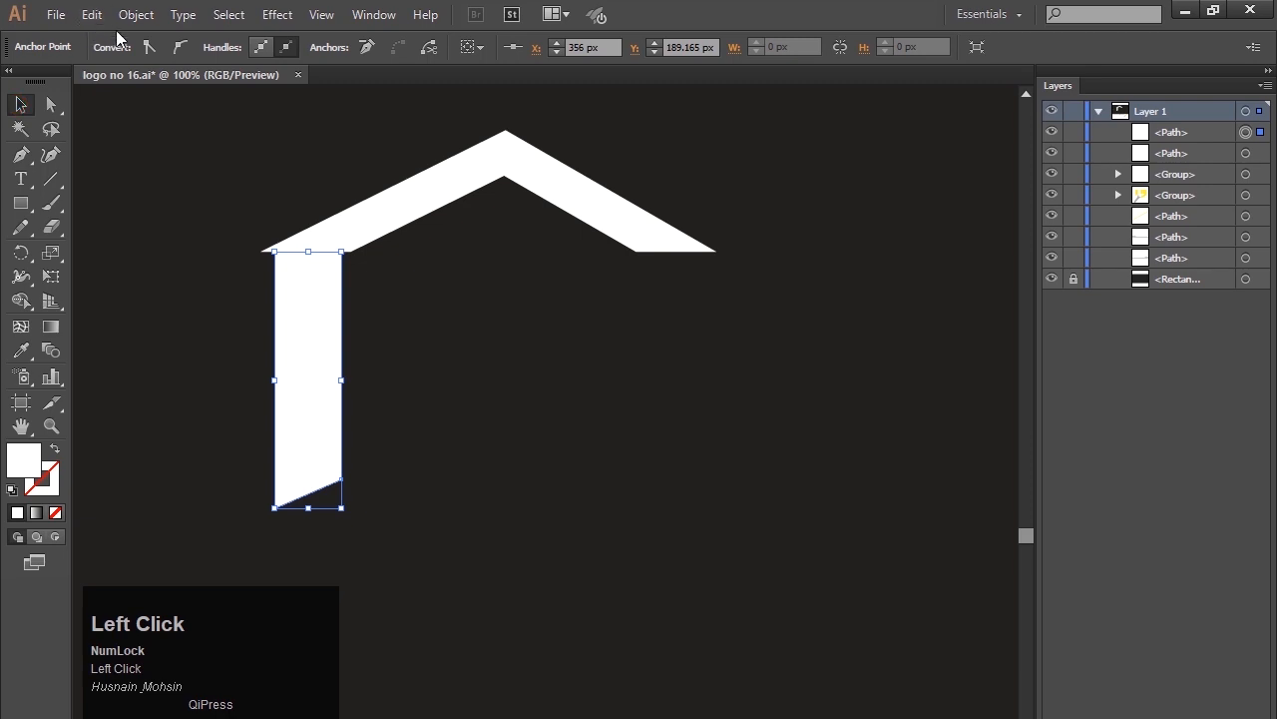
click(140, 229)
Fill the left wall shape with the yellow swatch.
click(321, 331)
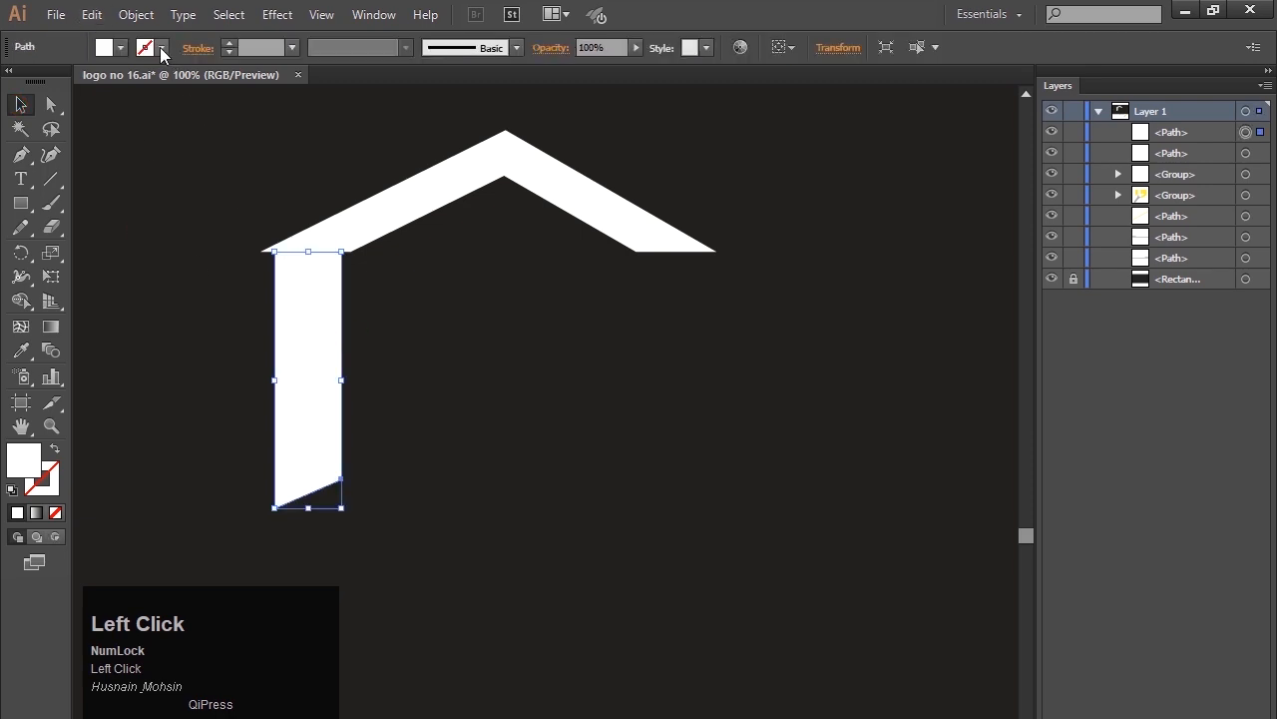
click(124, 48)
click(83, 81)
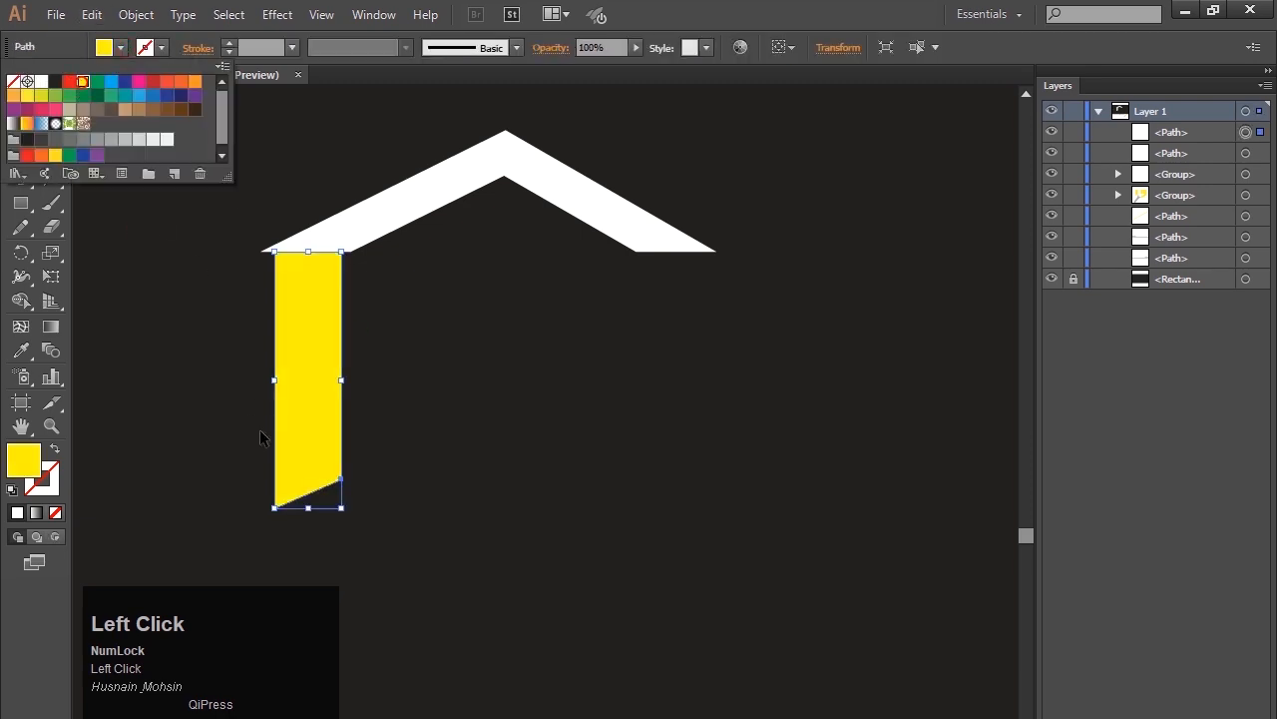
Nudge the yellow wall down slightly to leave a narrow gap beneath the roof.
key(Down)
key(Down)
key(Down)
key(Down)
key(Down)
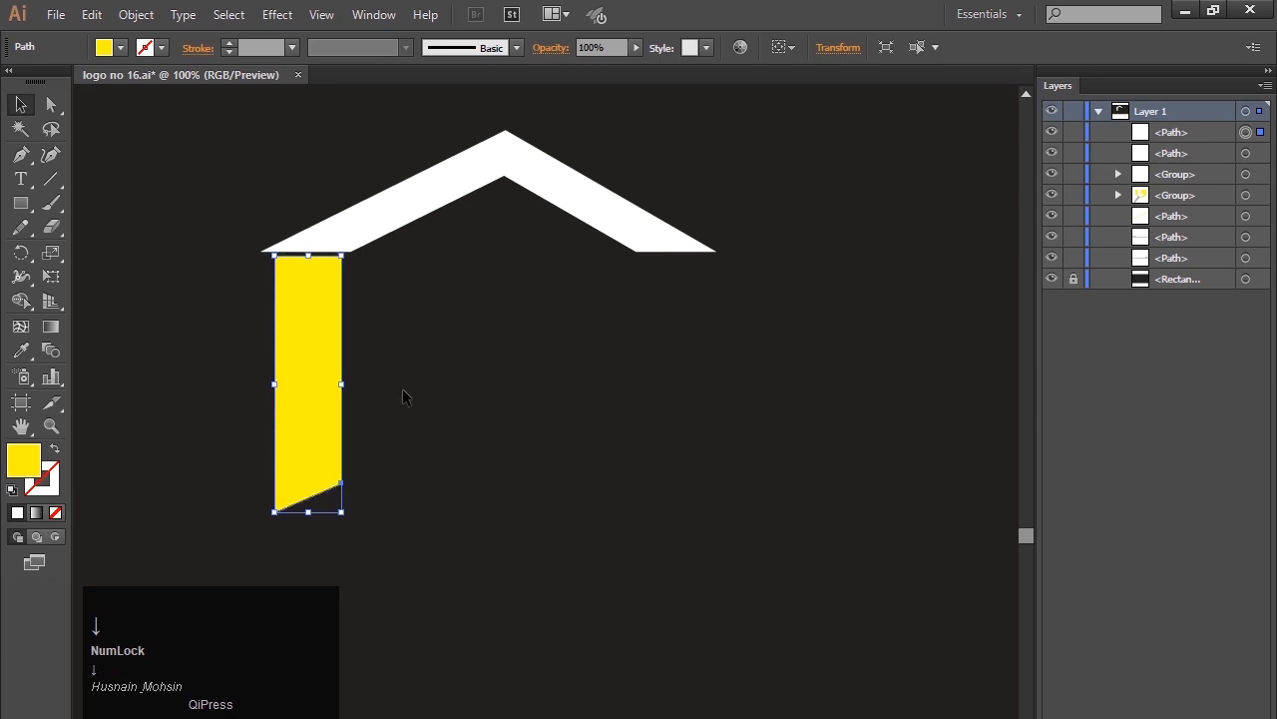
key(Up)
key(Up)
click(433, 403)
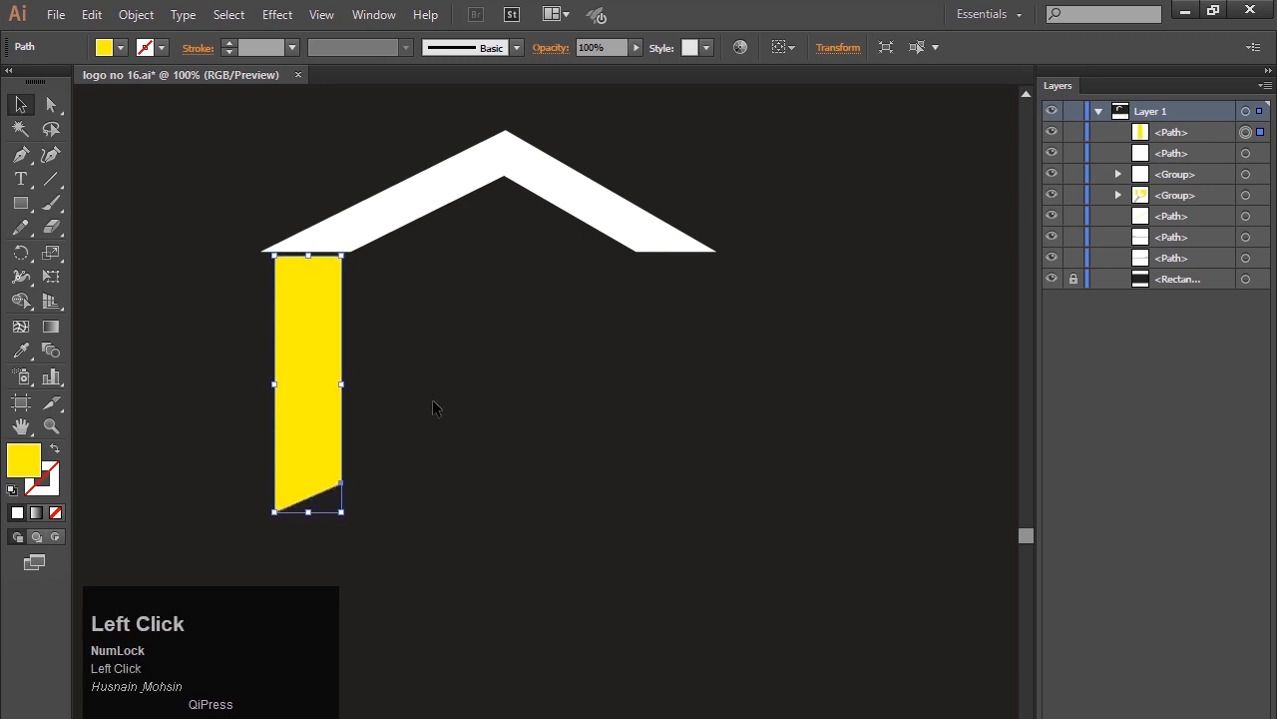
Draw a closed yellow wall about 65 px wide beneath the roof's right end, with a foot angling down to the left.
click(22, 154)
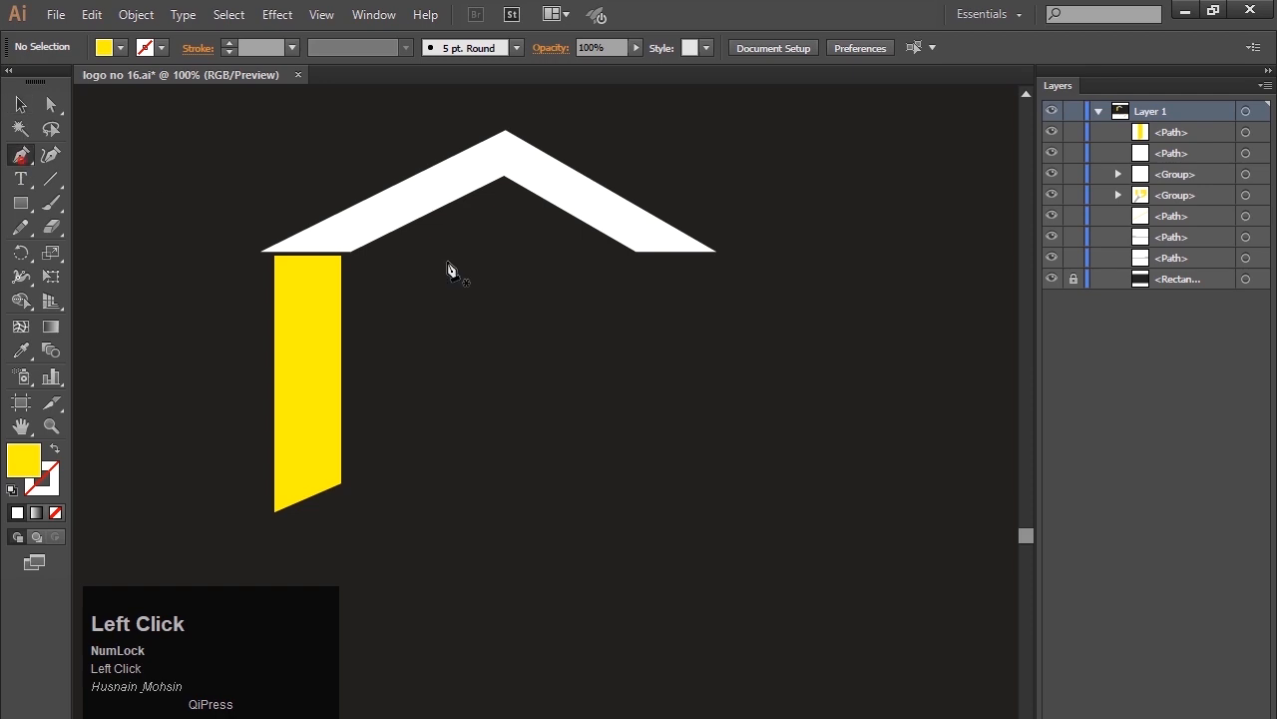
click(645, 253)
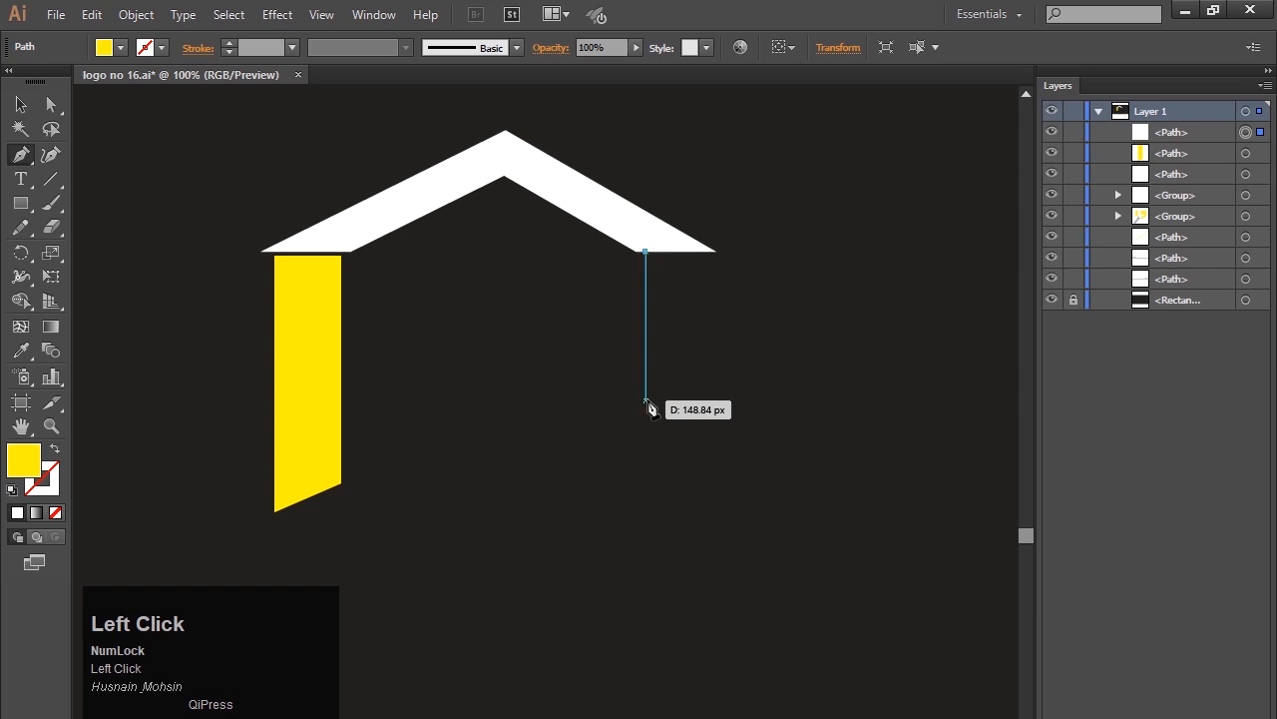
shift+click(646, 479)
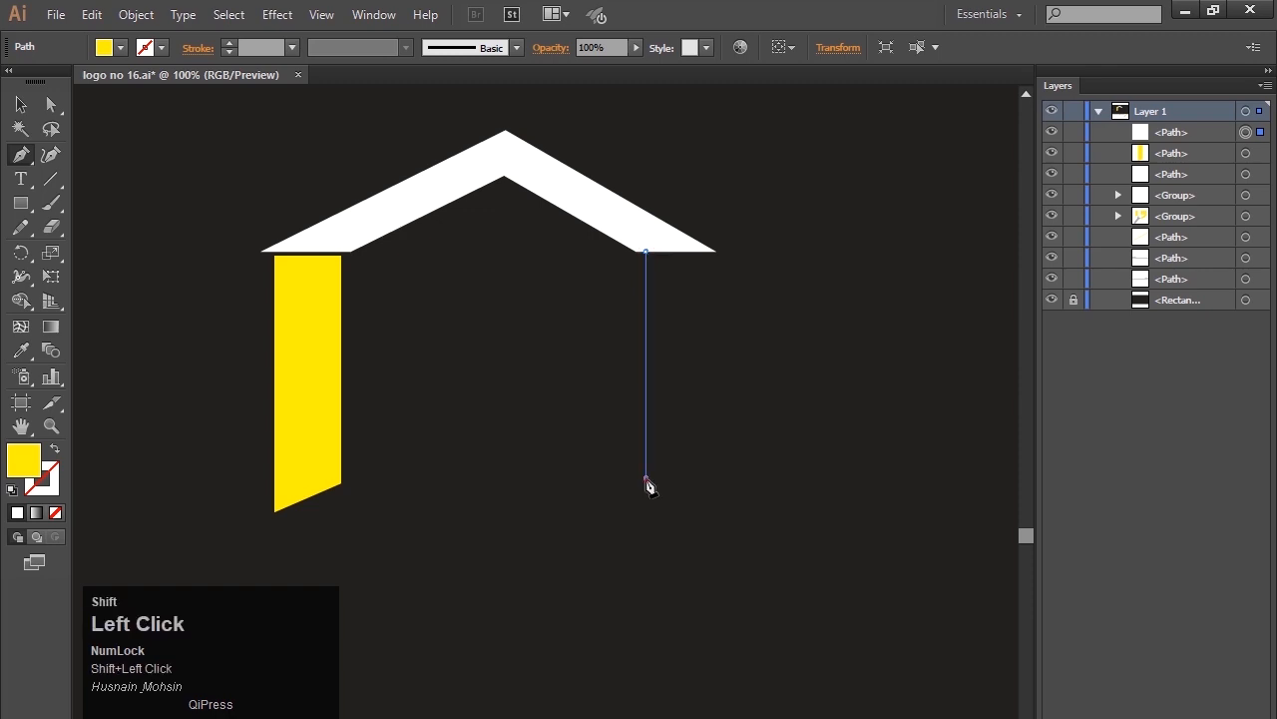
click(500, 566)
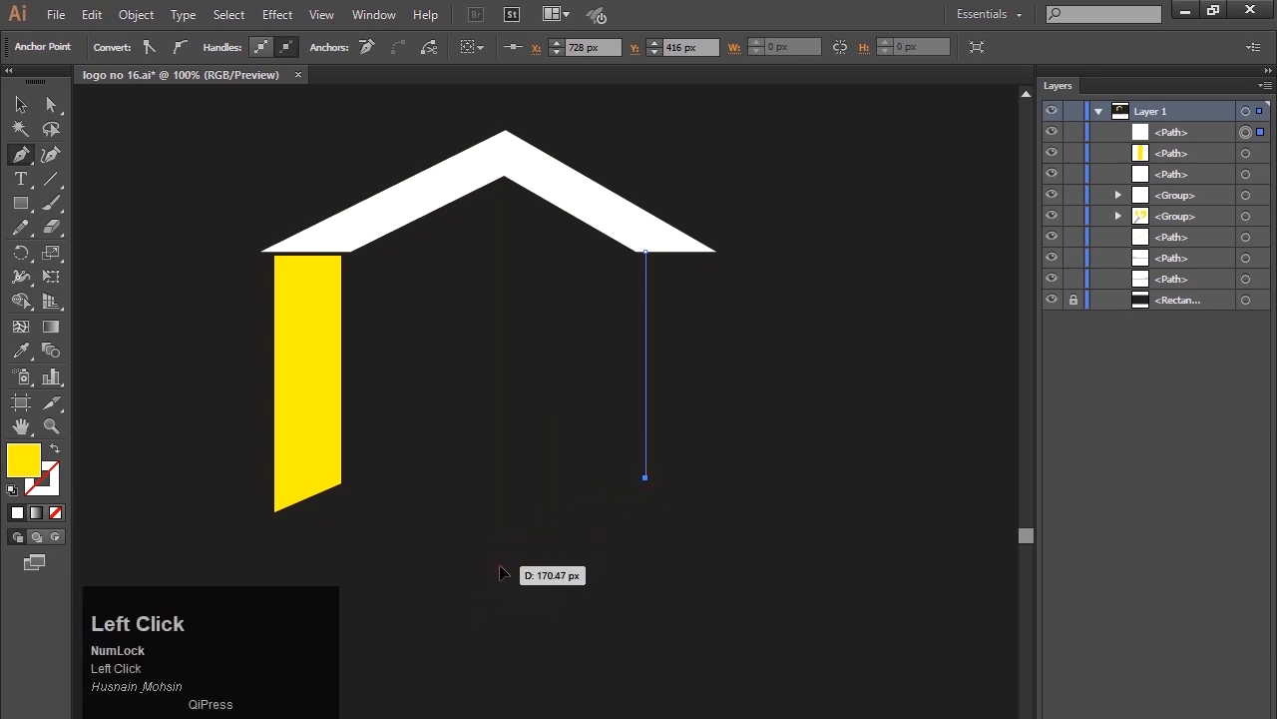
click(489, 627)
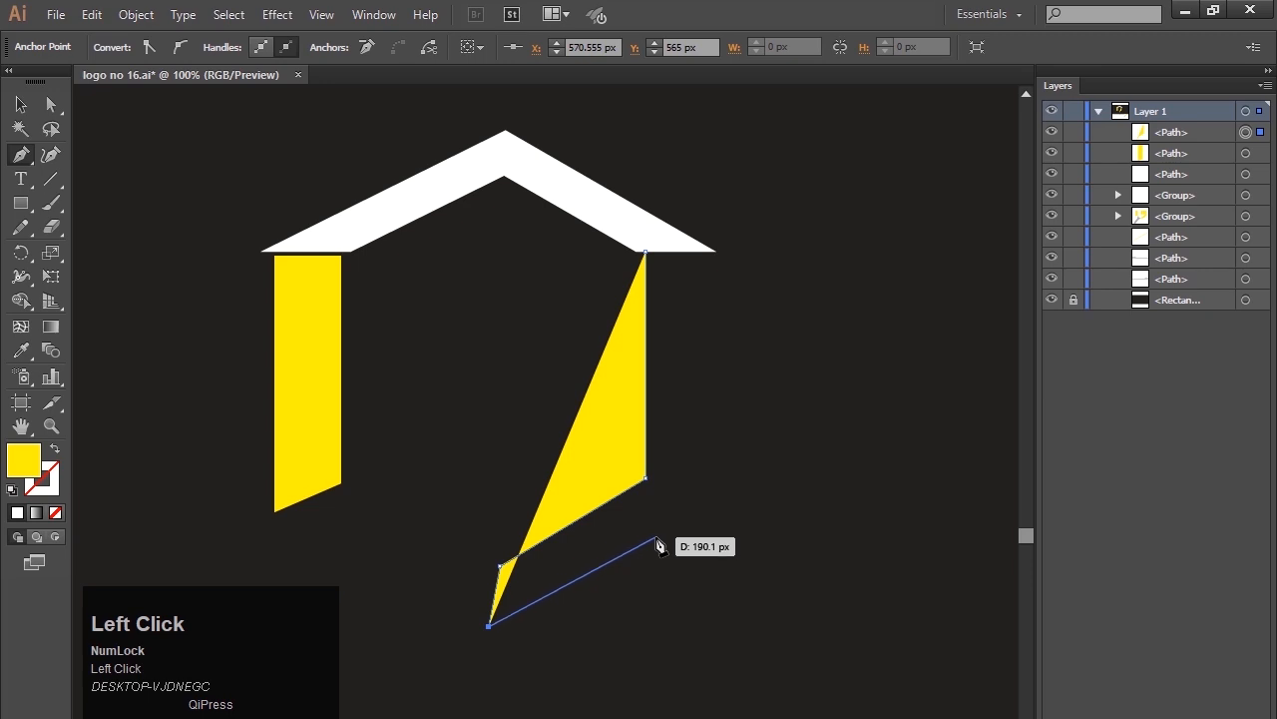
click(701, 514)
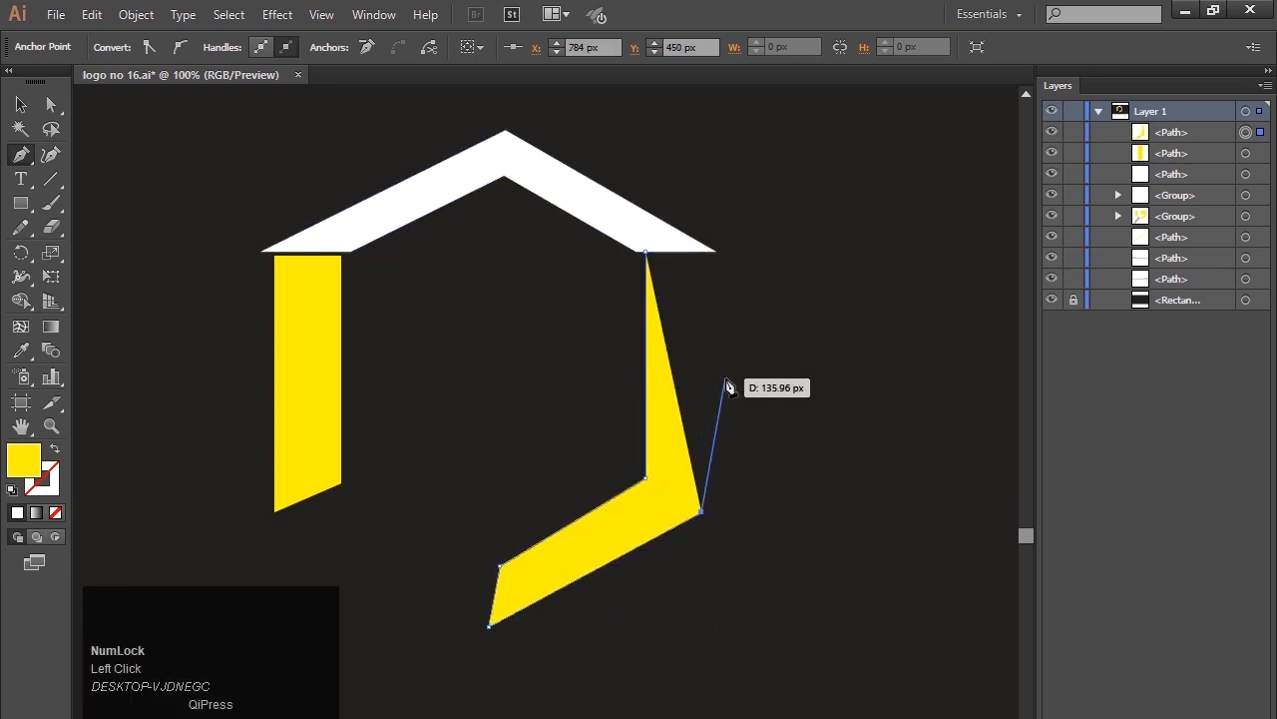
key(BackSpace)
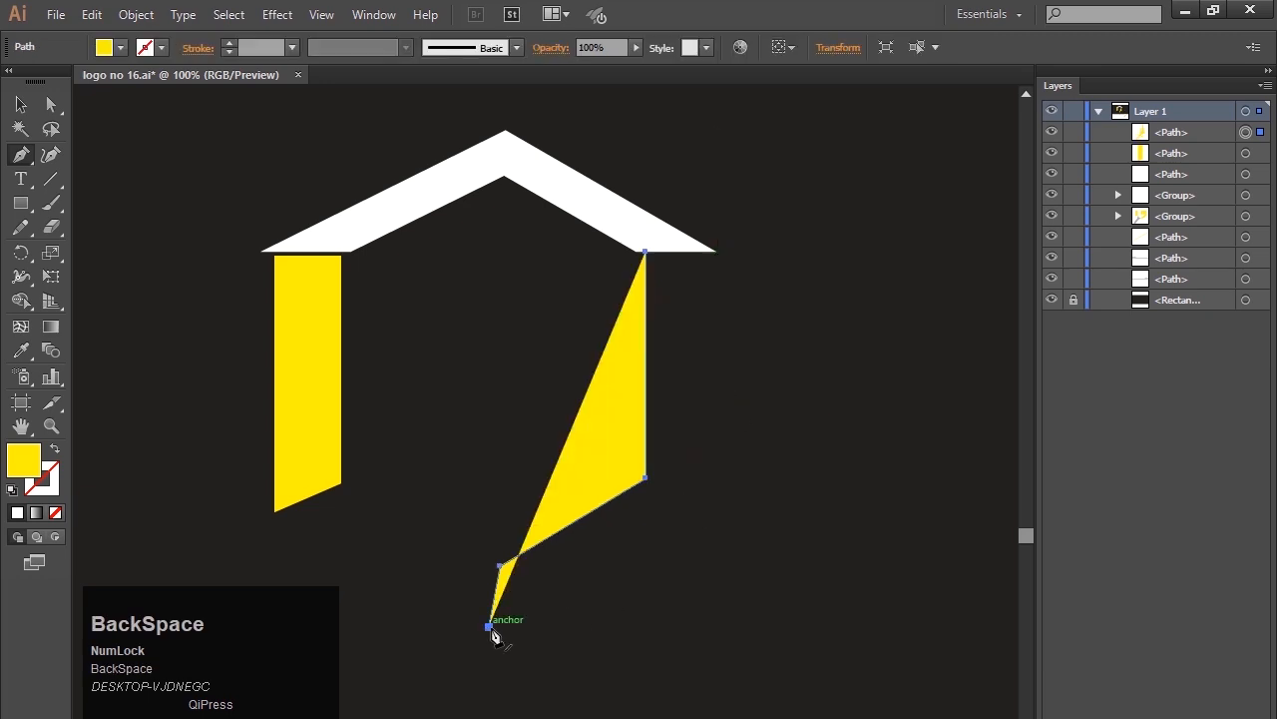
click(490, 626)
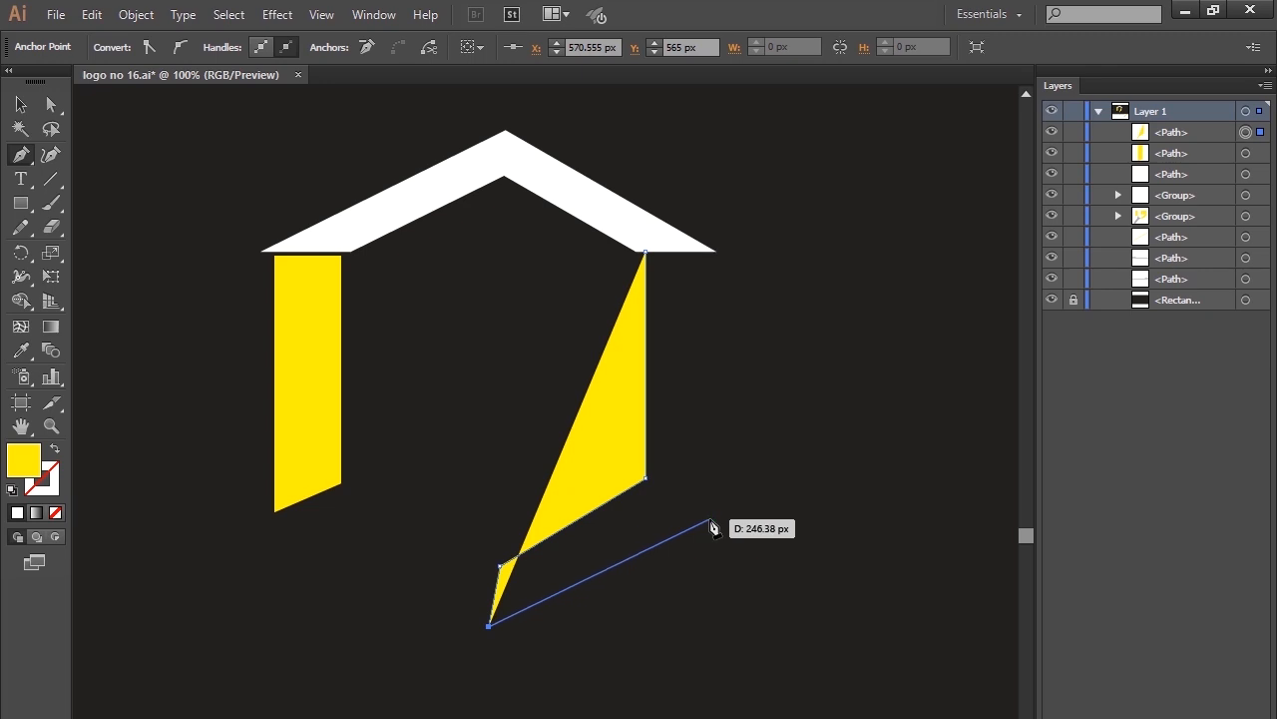
click(709, 517)
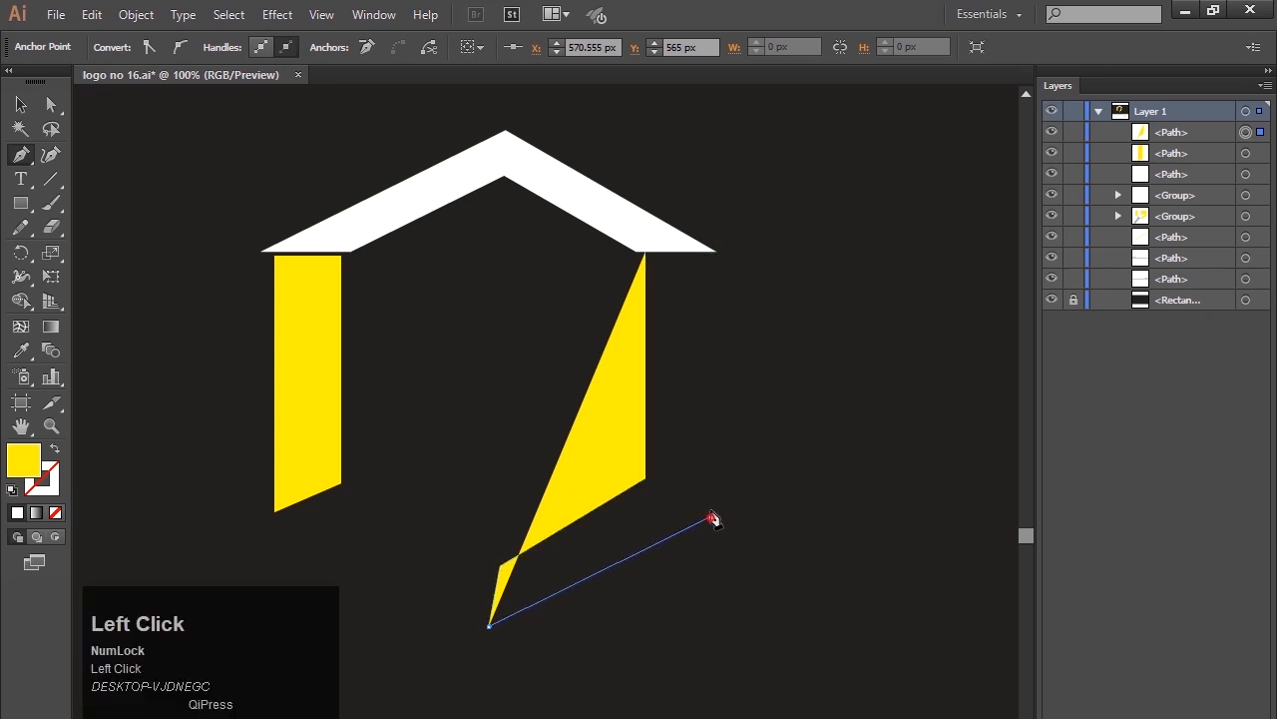
key(shift)
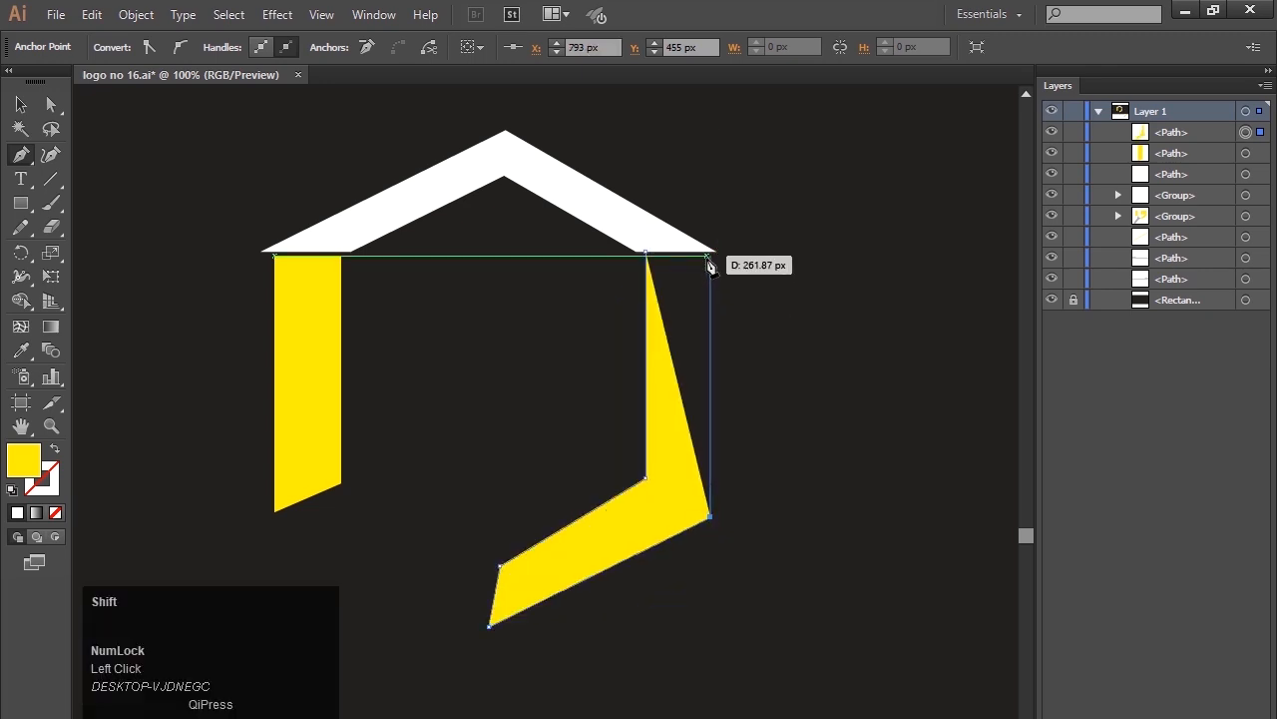
shift+click(708, 254)
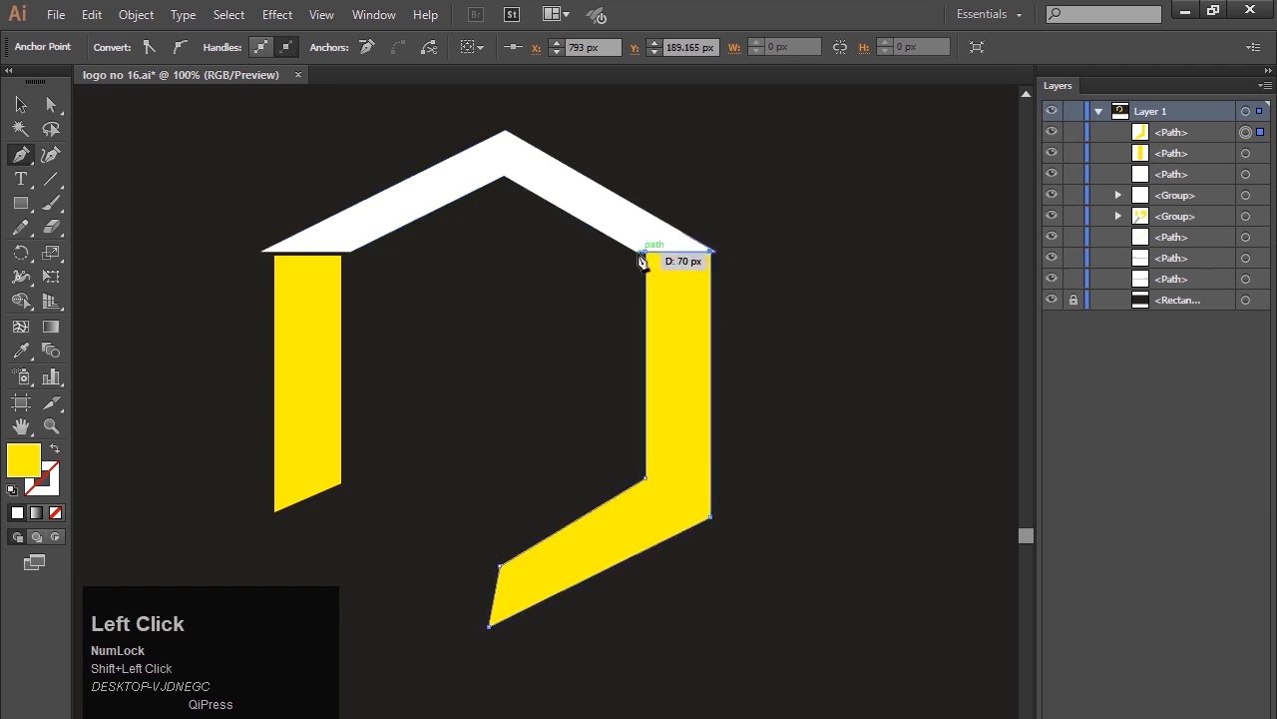
click(644, 253)
click(22, 105)
click(462, 397)
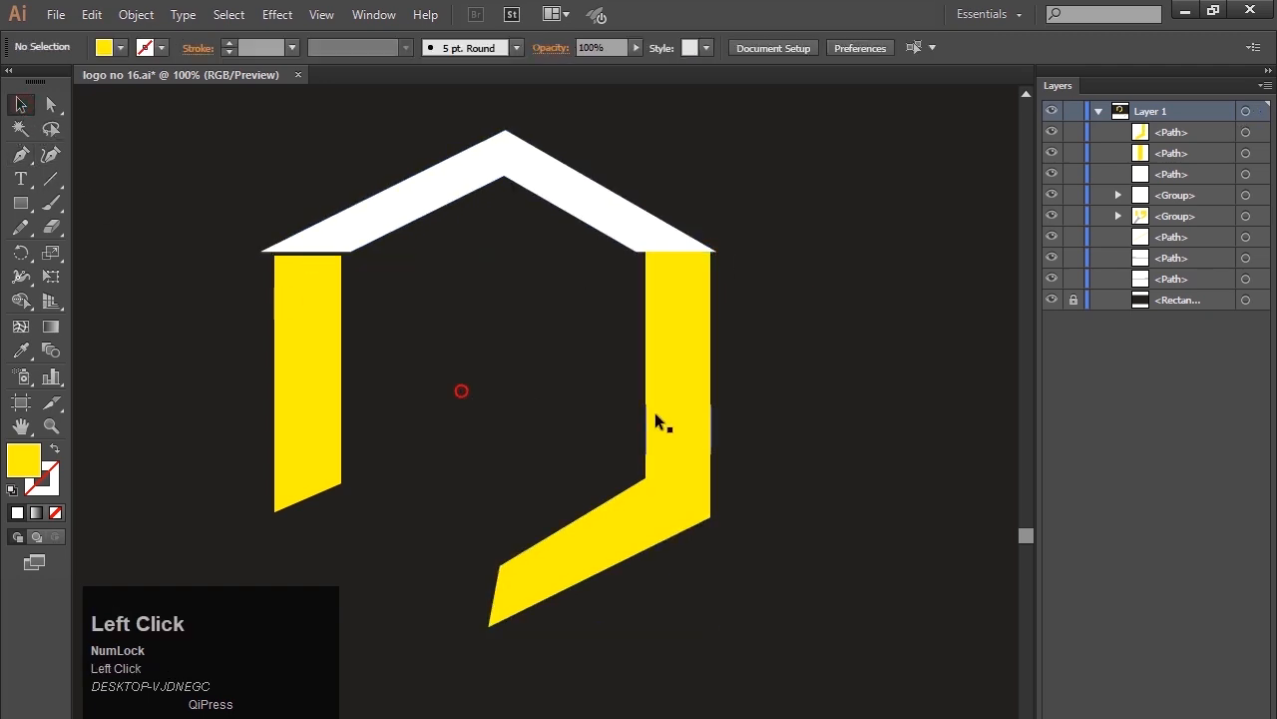
Round the right wall's inner and outer lower bends, each to a radius of about 32 px.
click(661, 465)
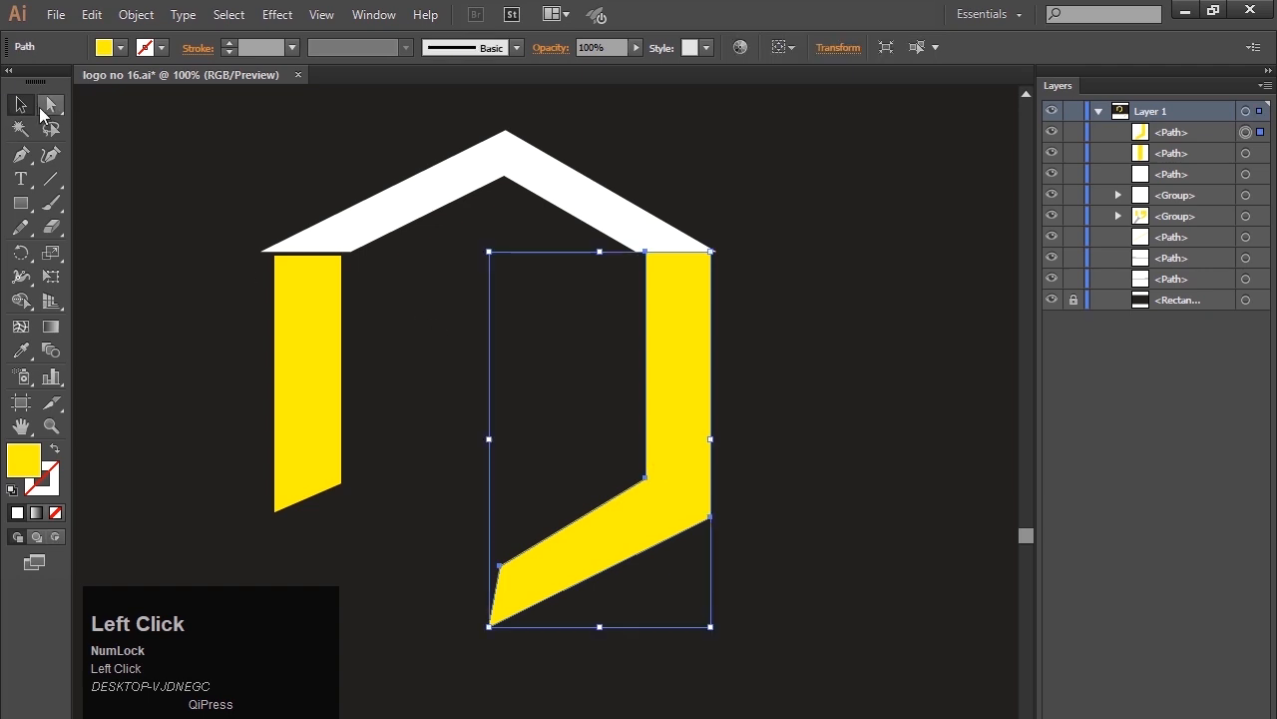
click(52, 106)
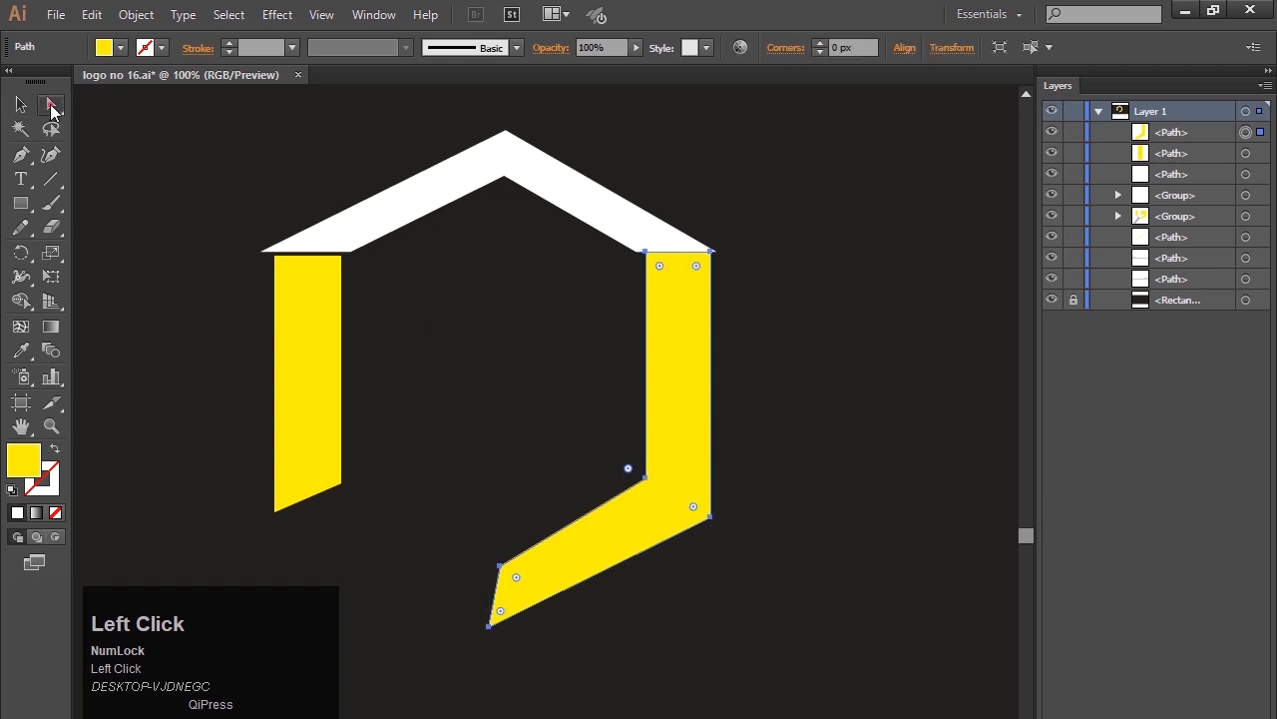
click(644, 480)
drag(627, 471, 614, 459)
click(711, 516)
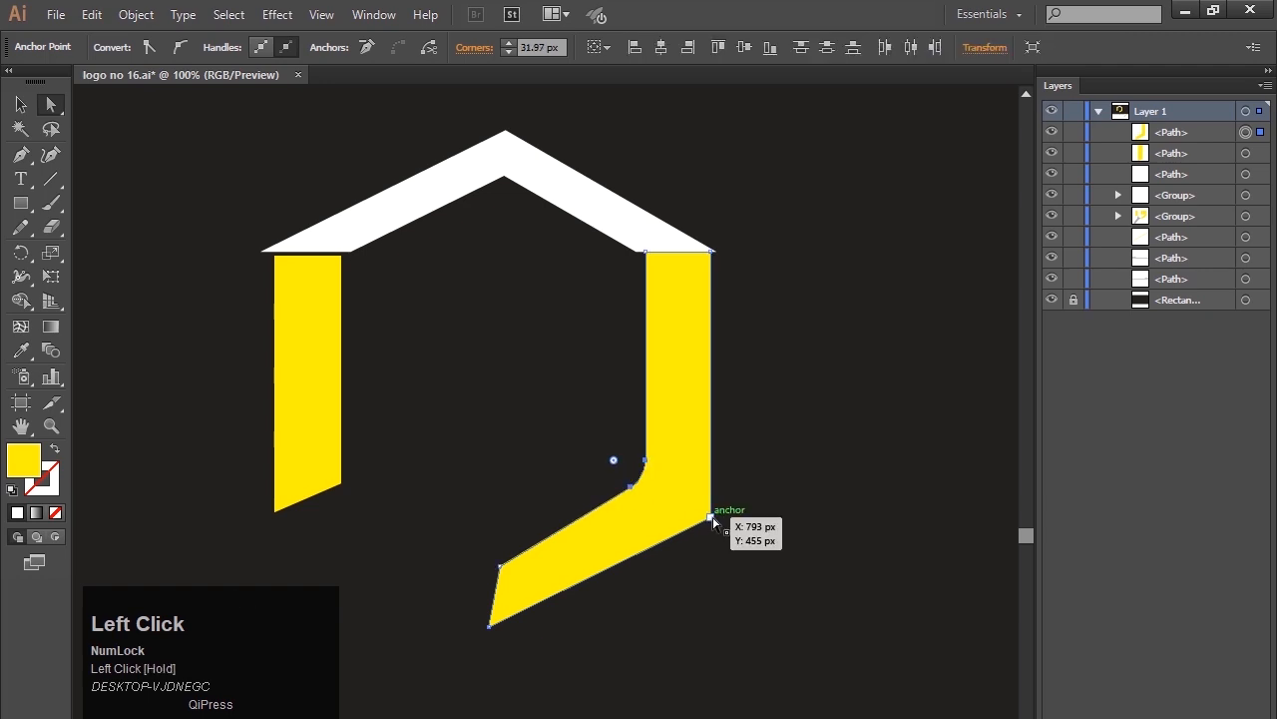
drag(691, 511, 580, 477)
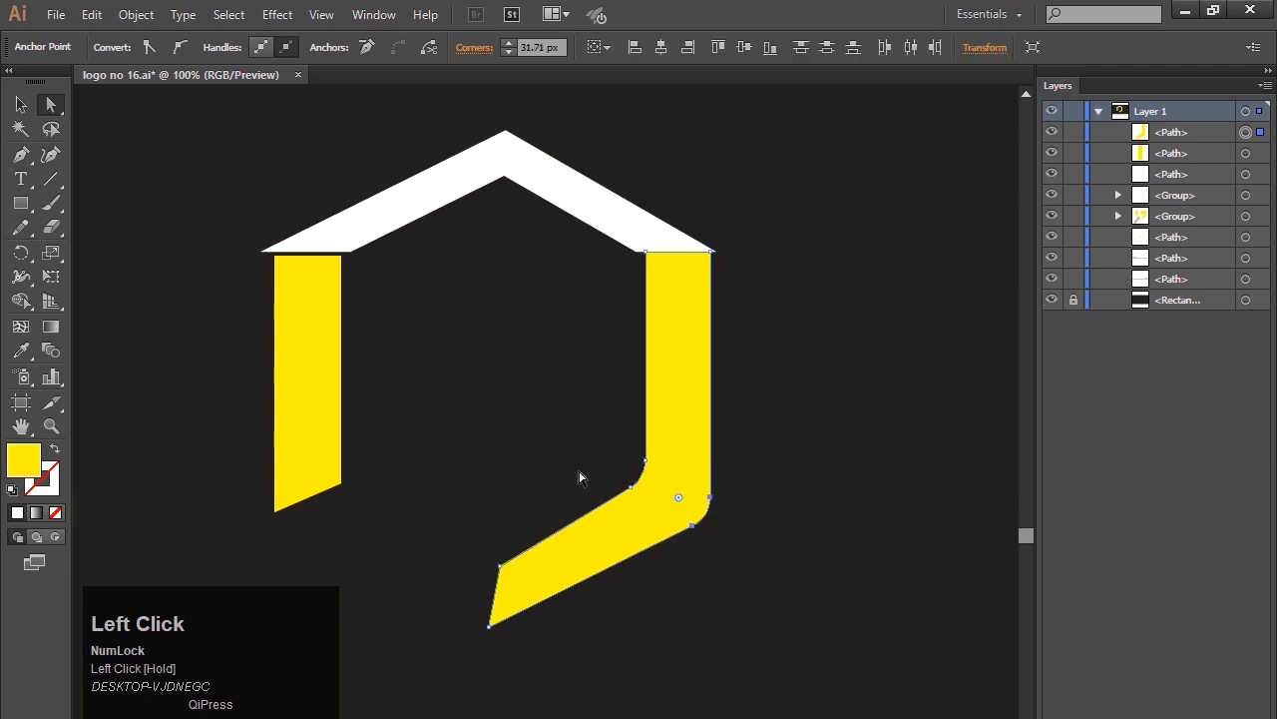
click(556, 448)
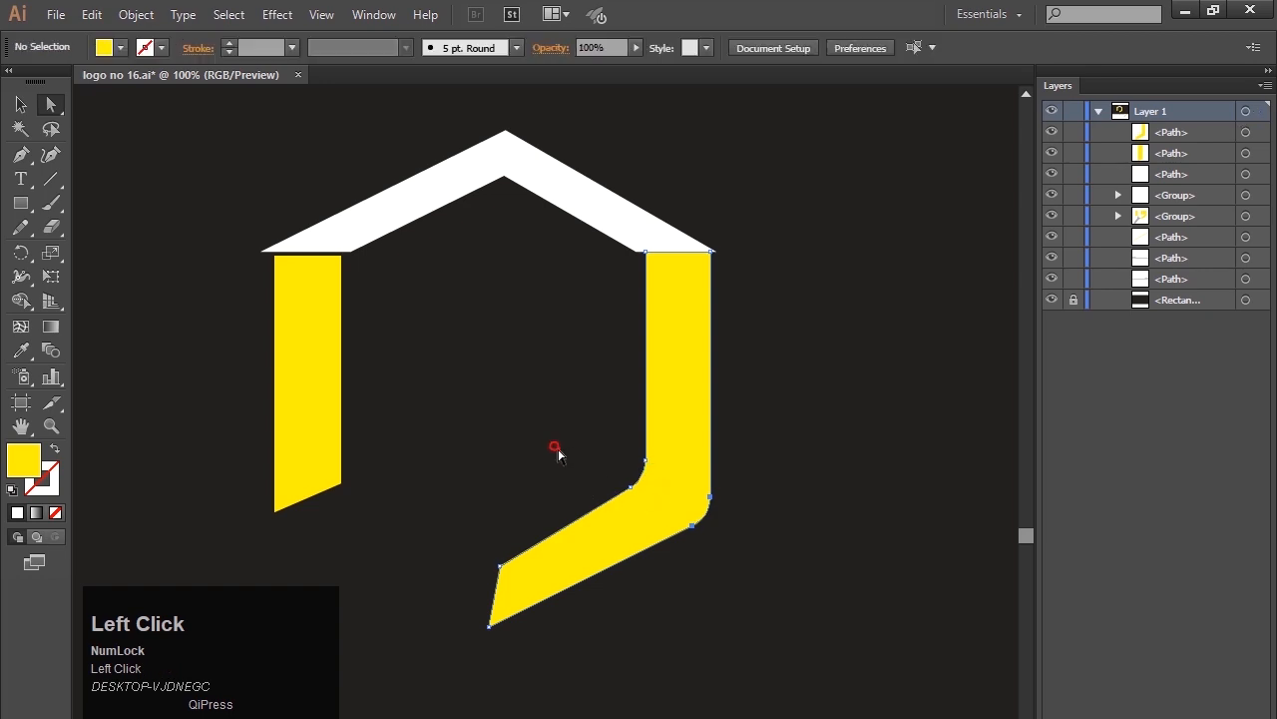
Round the right wall's inner bend further and raise the foot's upper end anchor to about X 580, Y 495 px.
click(643, 487)
drag(614, 464, 602, 450)
click(528, 462)
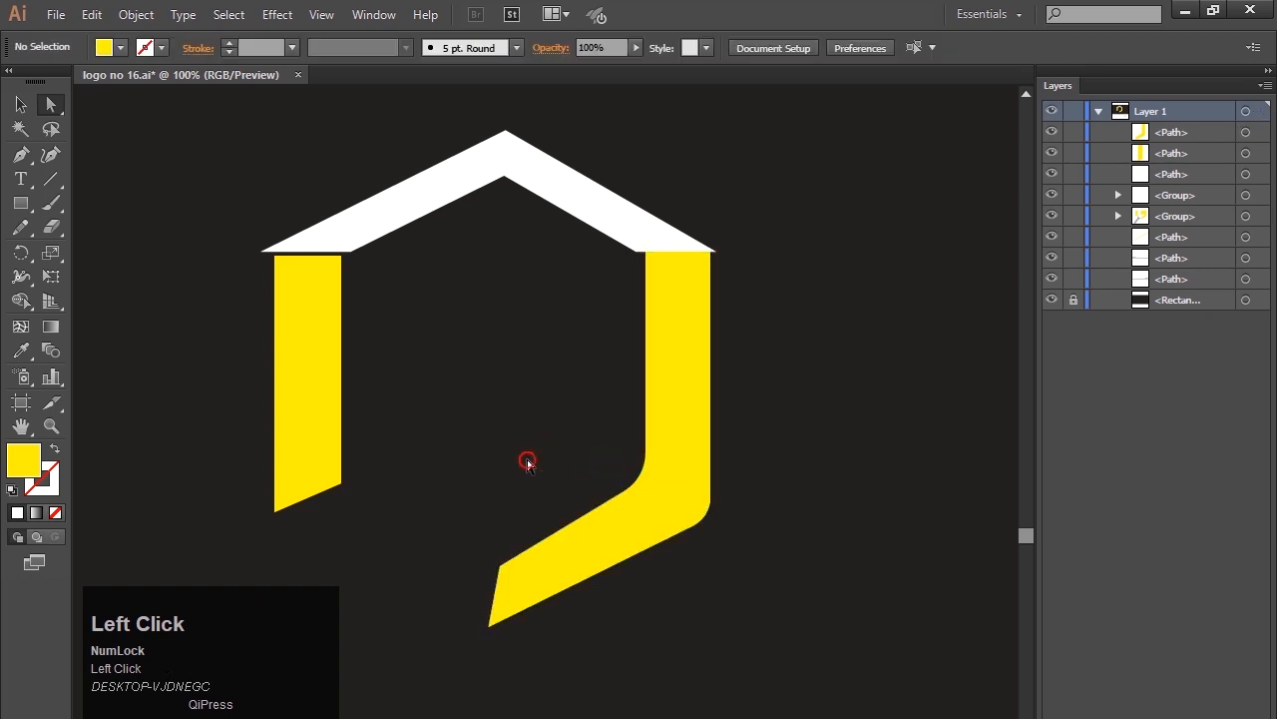
click(500, 569)
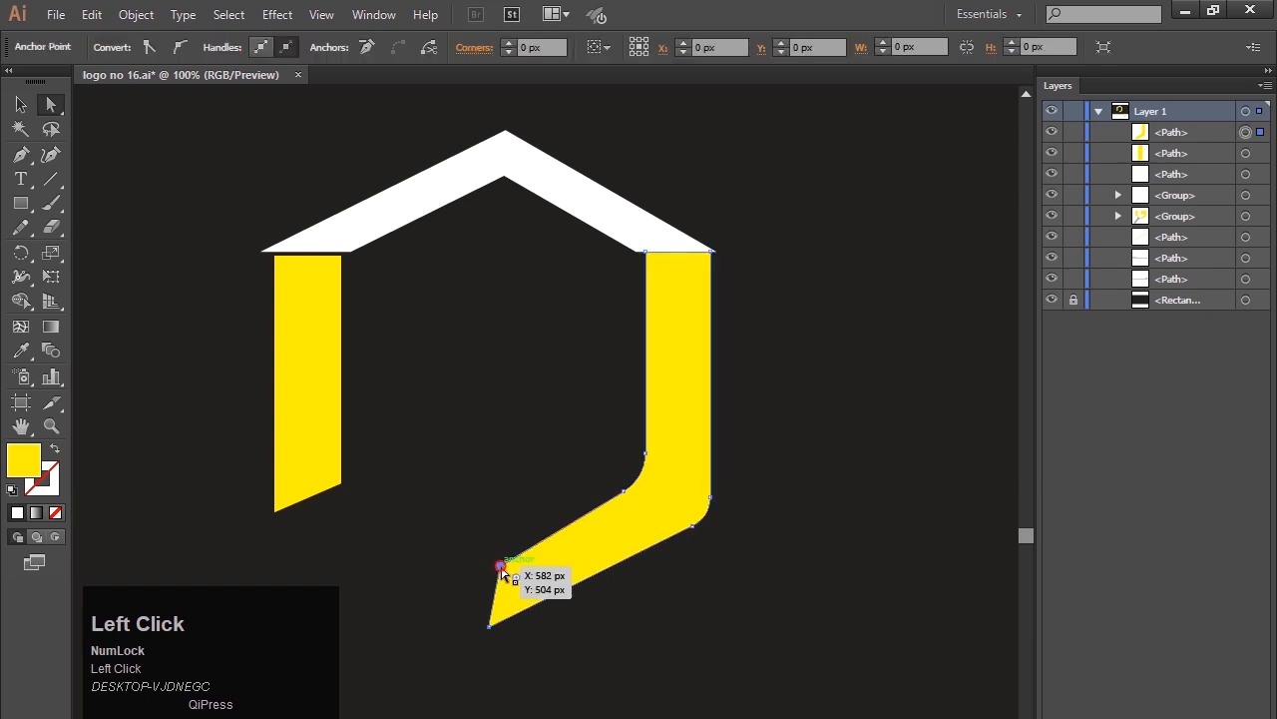
drag(499, 565, 497, 556)
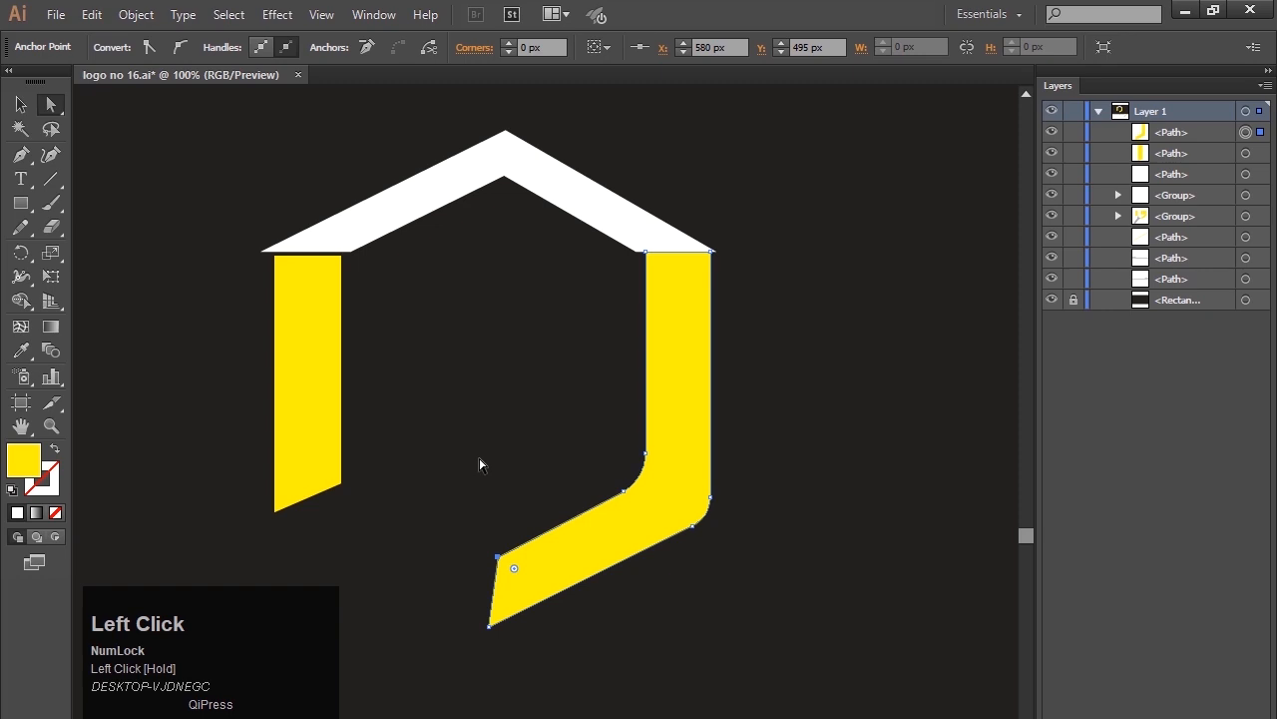
click(22, 103)
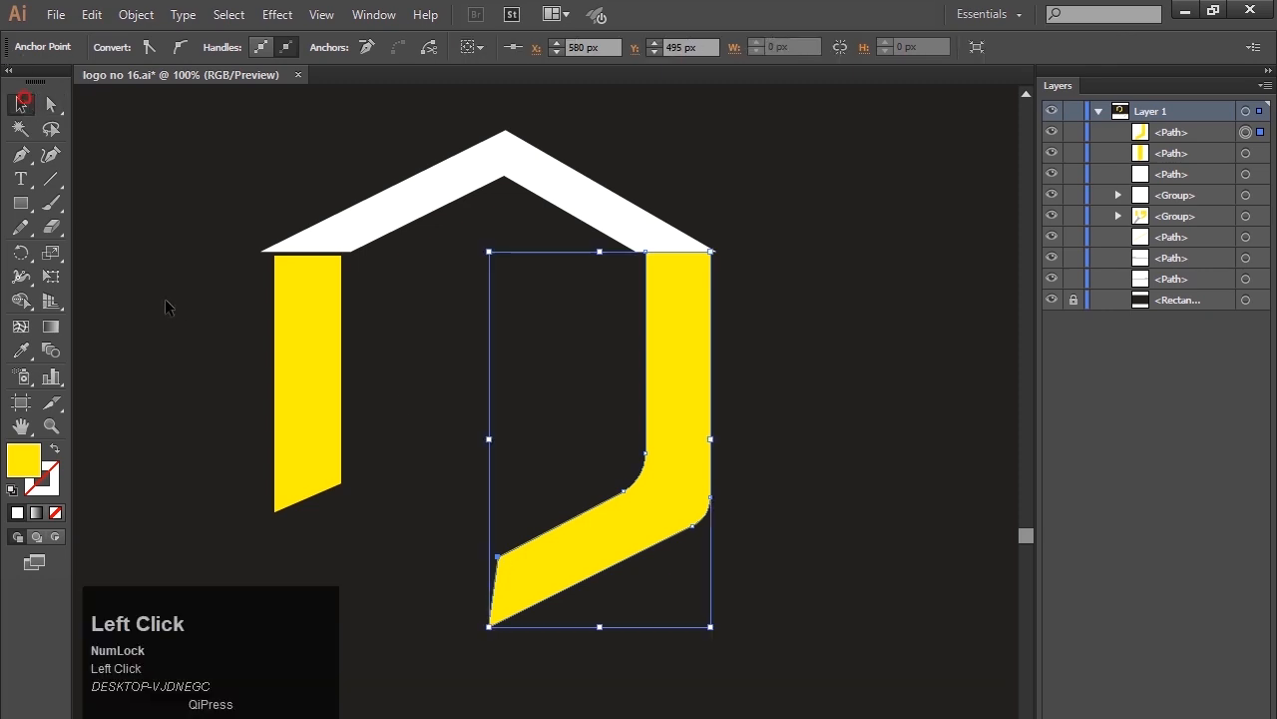
click(168, 299)
Draw a closed triangle from just below the left wall's lower corner, up toward the centre and down beside the right wall's foot tip.
click(19, 157)
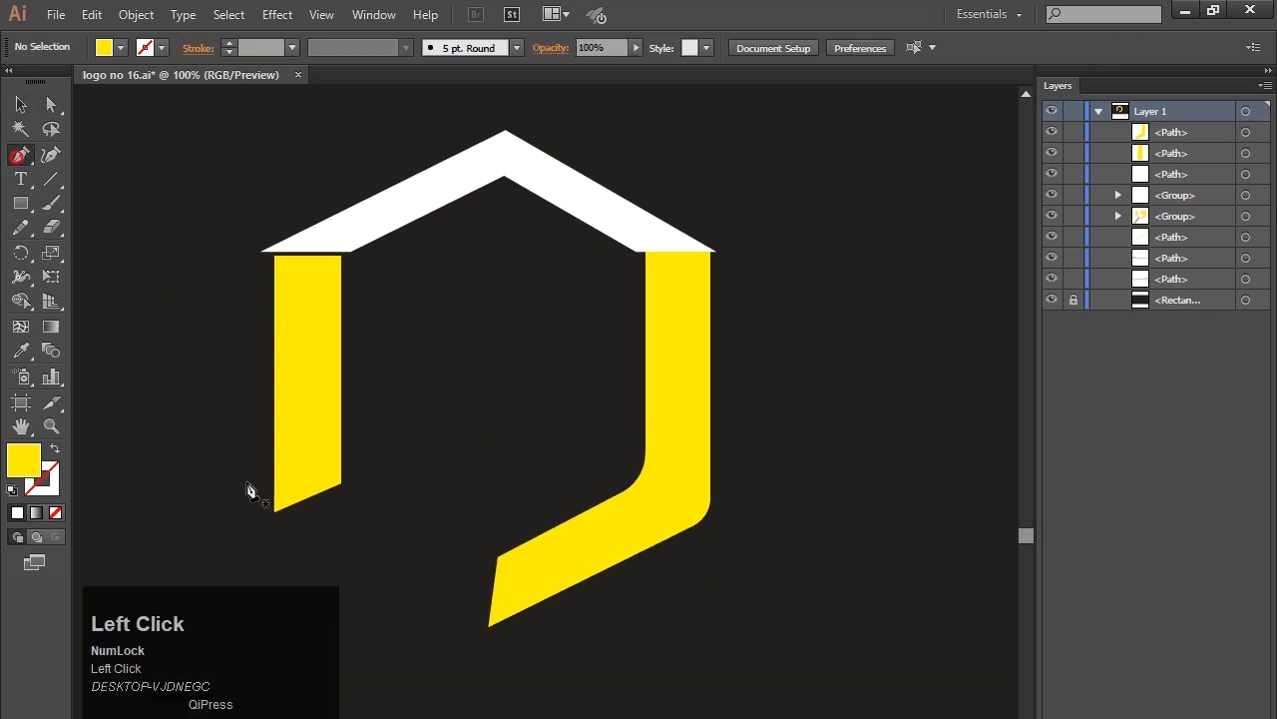
click(274, 518)
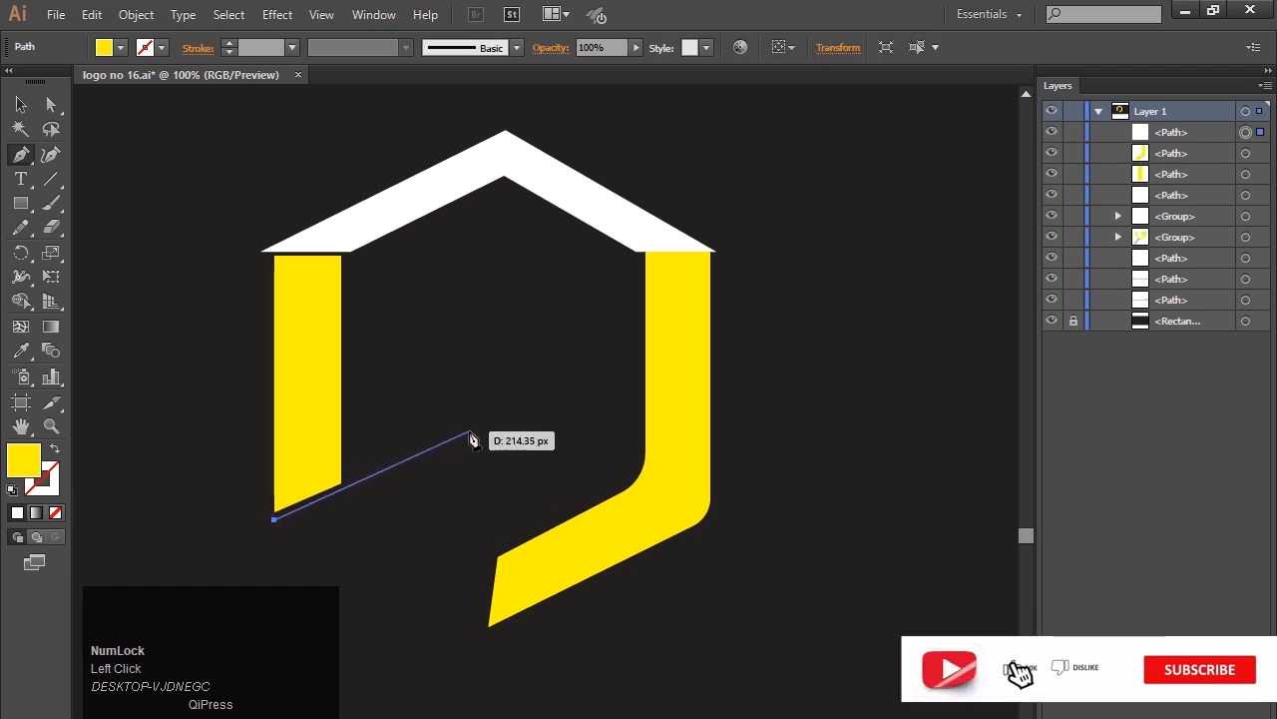
click(468, 432)
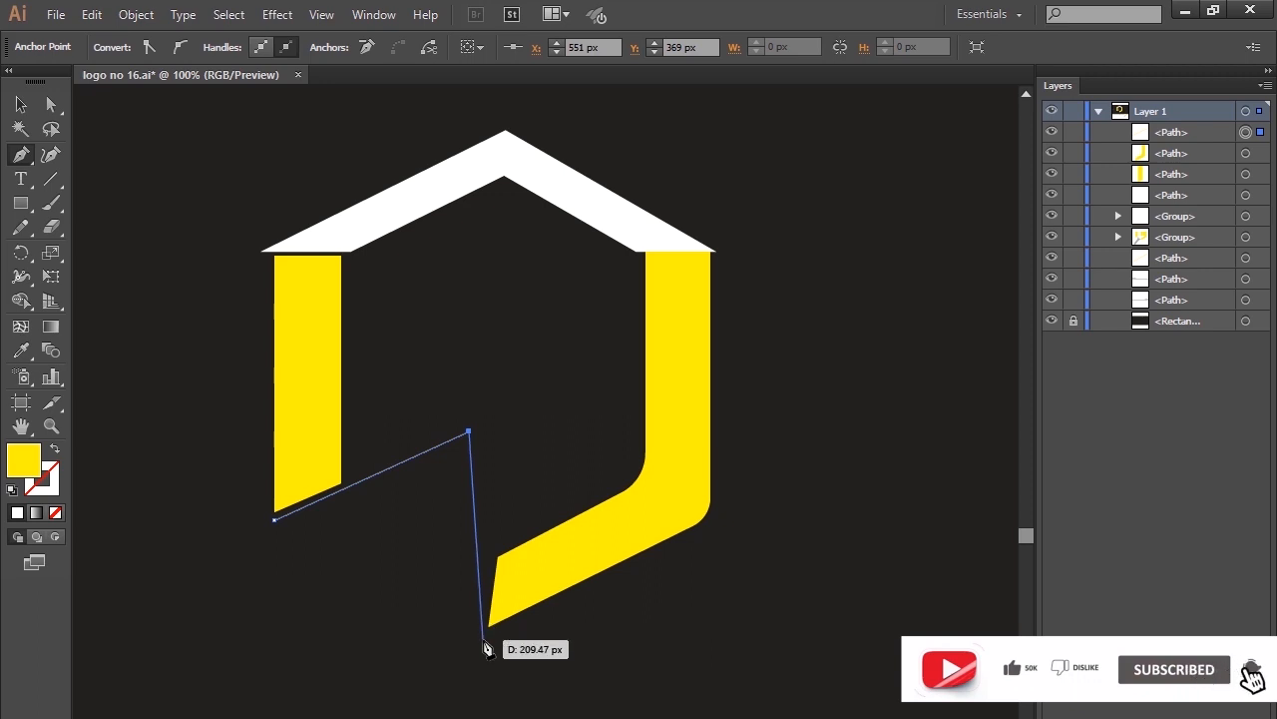
click(484, 640)
click(275, 519)
click(20, 104)
Fill the triangle with white sampled from the roof, and deselect it.
click(22, 351)
click(409, 205)
click(22, 106)
click(237, 433)
key(space)
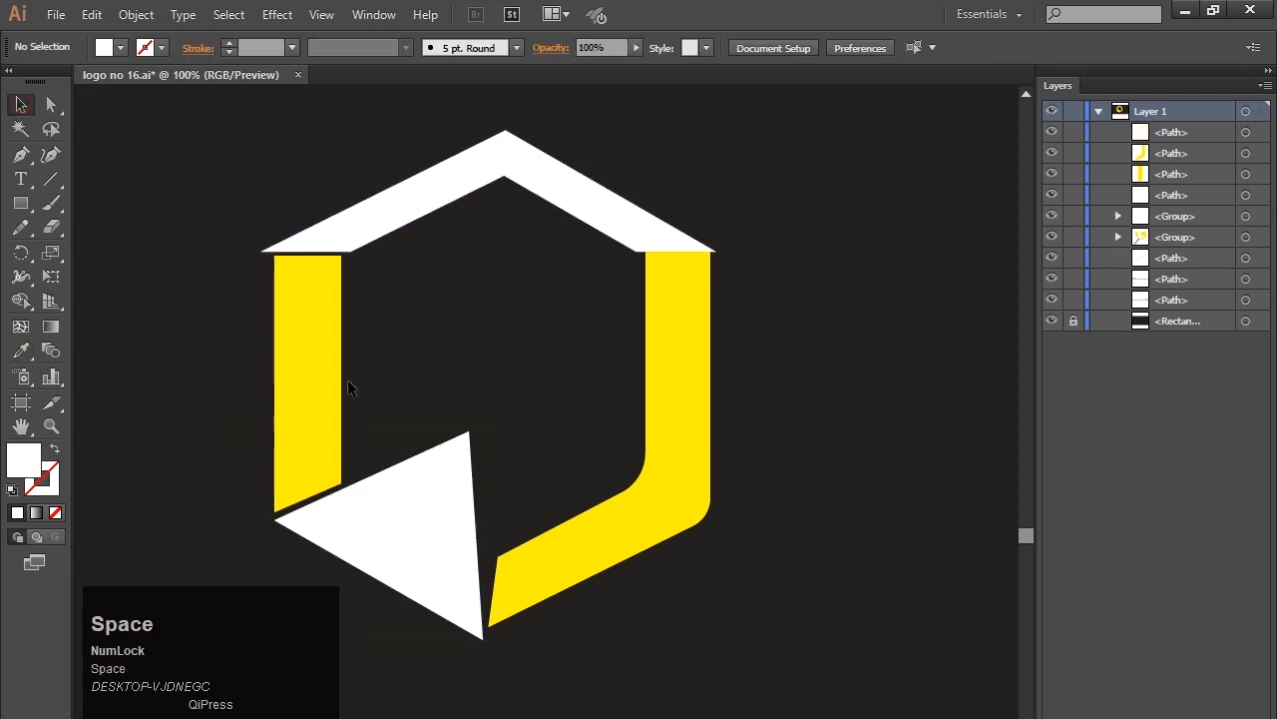
Group the roof, both yellow walls and the white triangle.
click(237, 104)
drag(231, 150, 742, 540)
key(ctrl+g)
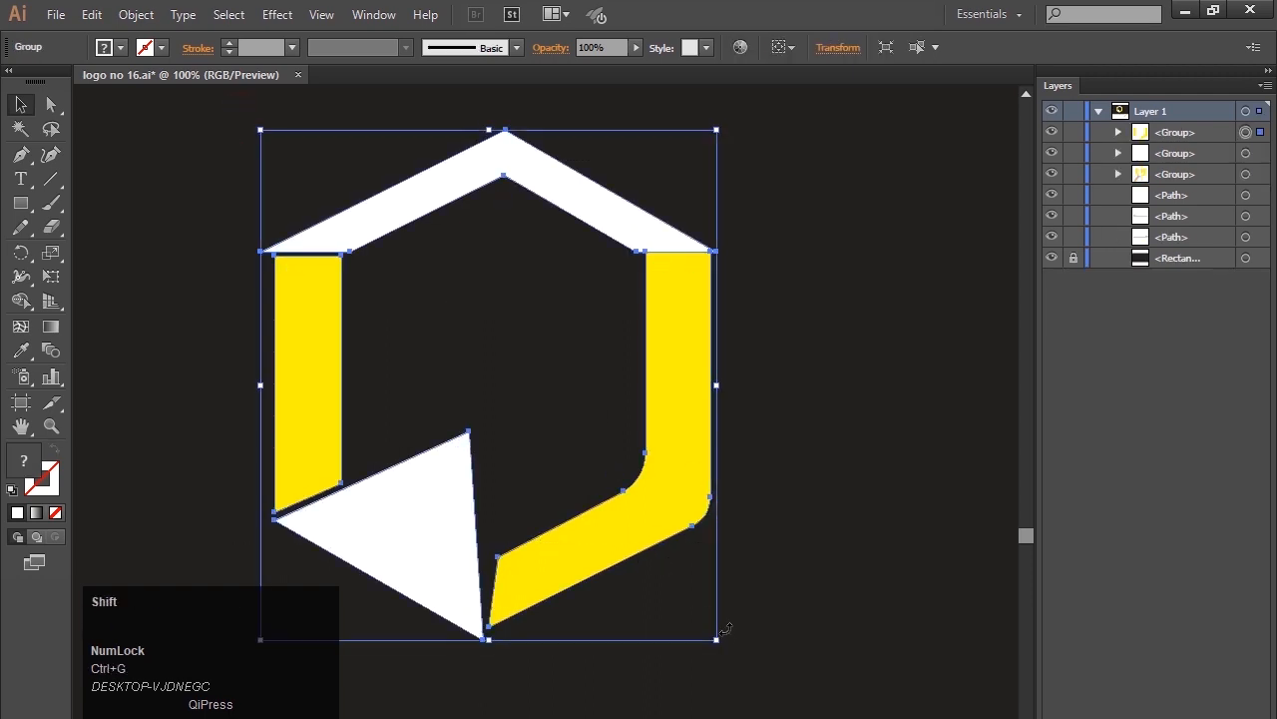
Scale the logo group down proportionally and move it to the right, leaving empty canvas beside it.
drag(720, 643, 630, 544)
drag(528, 282, 723, 182)
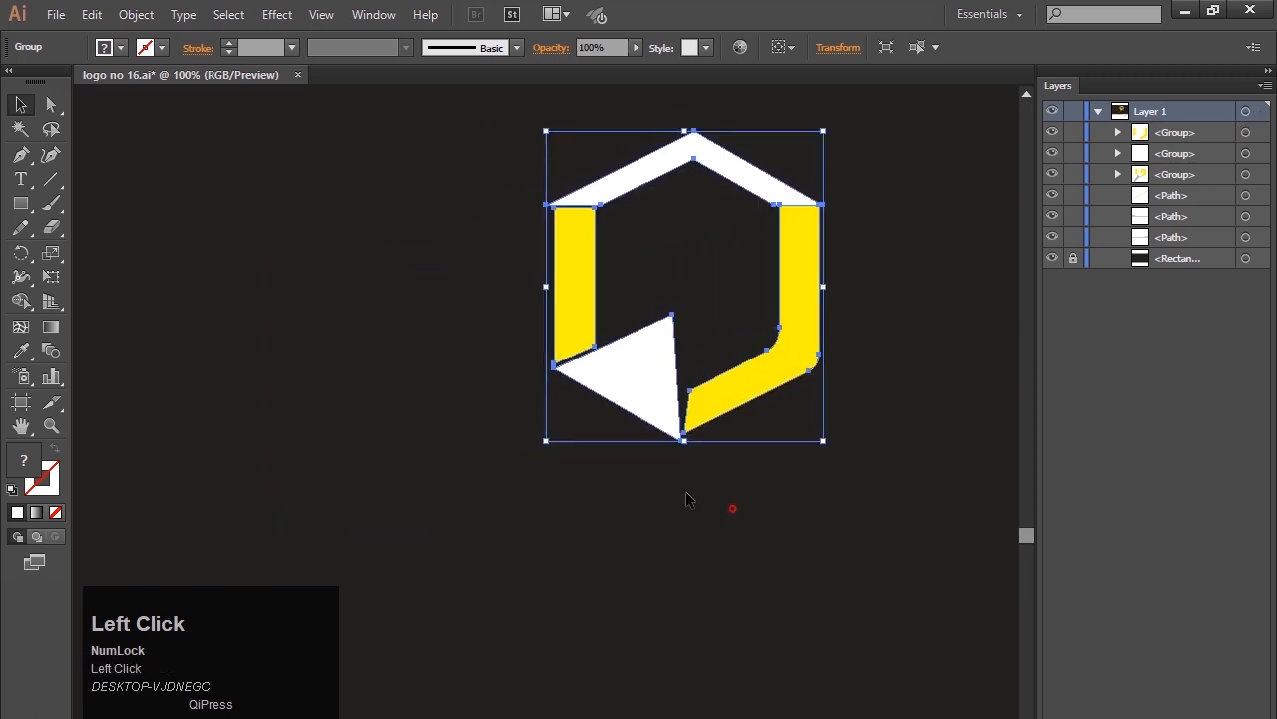
click(686, 499)
click(19, 155)
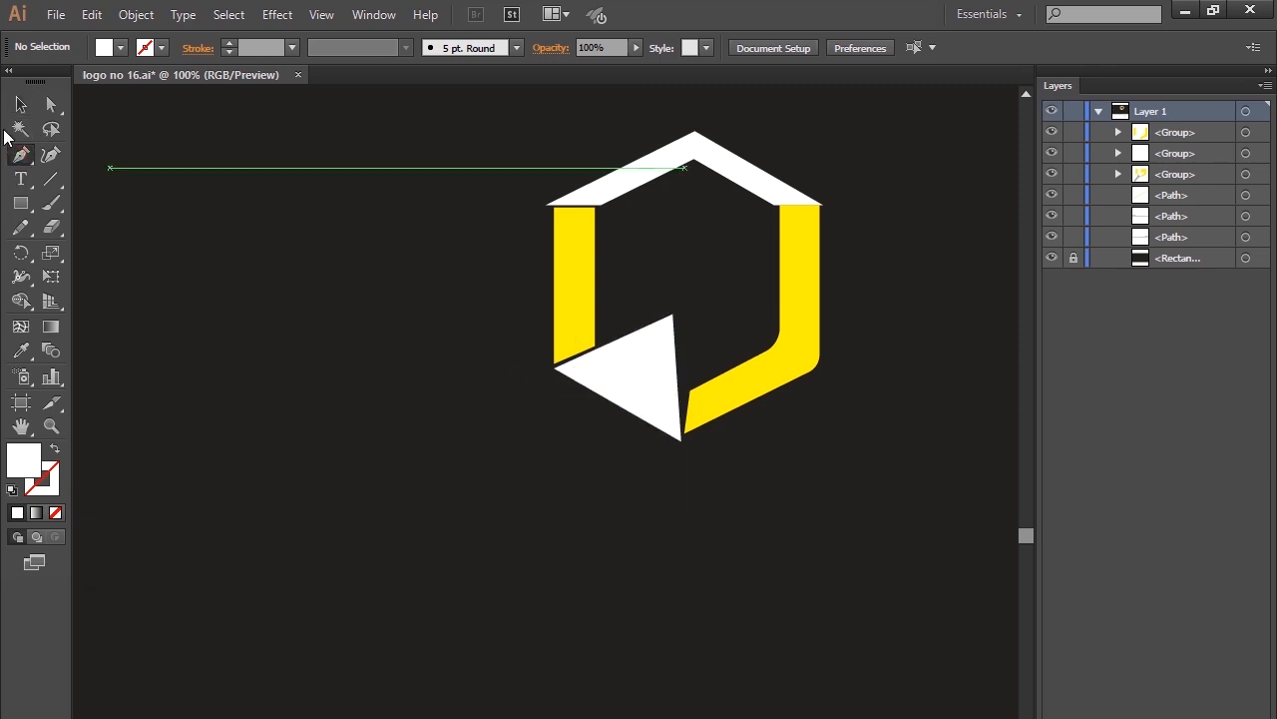
click(20, 103)
click(277, 344)
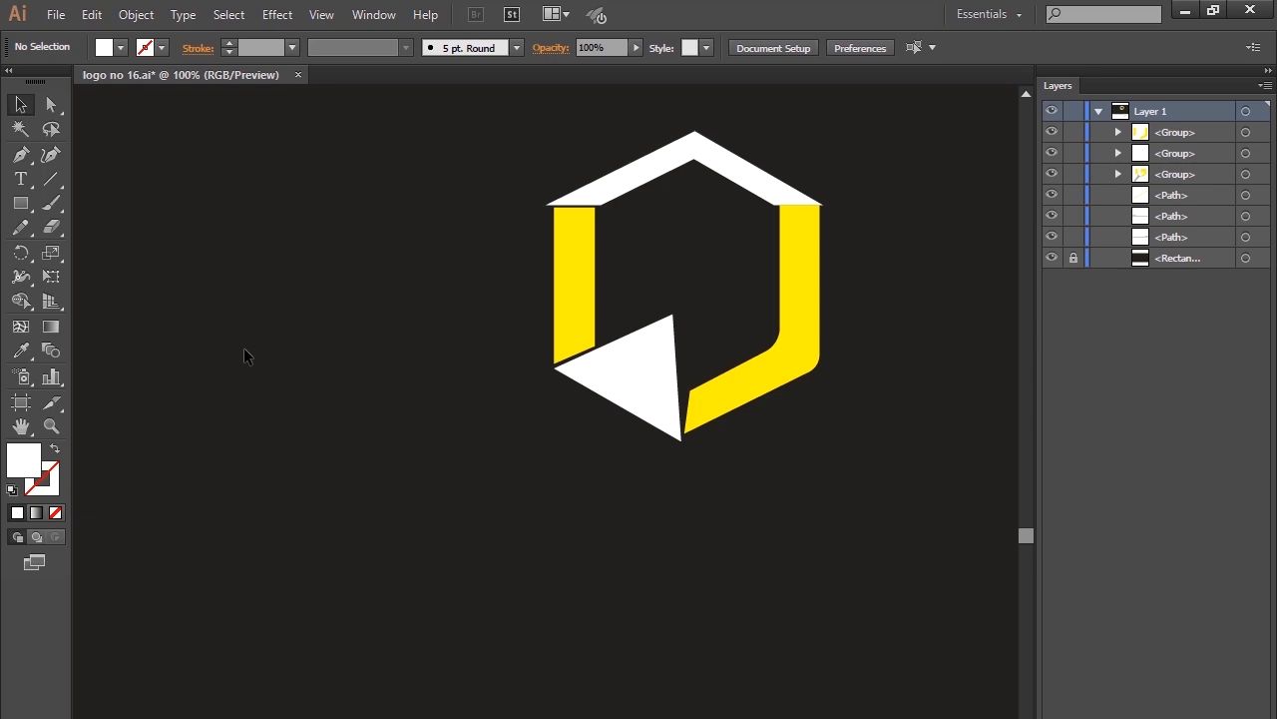
Draw a tall, narrow white rectangle on the empty canvas to the left of the logo.
right_click(28, 206)
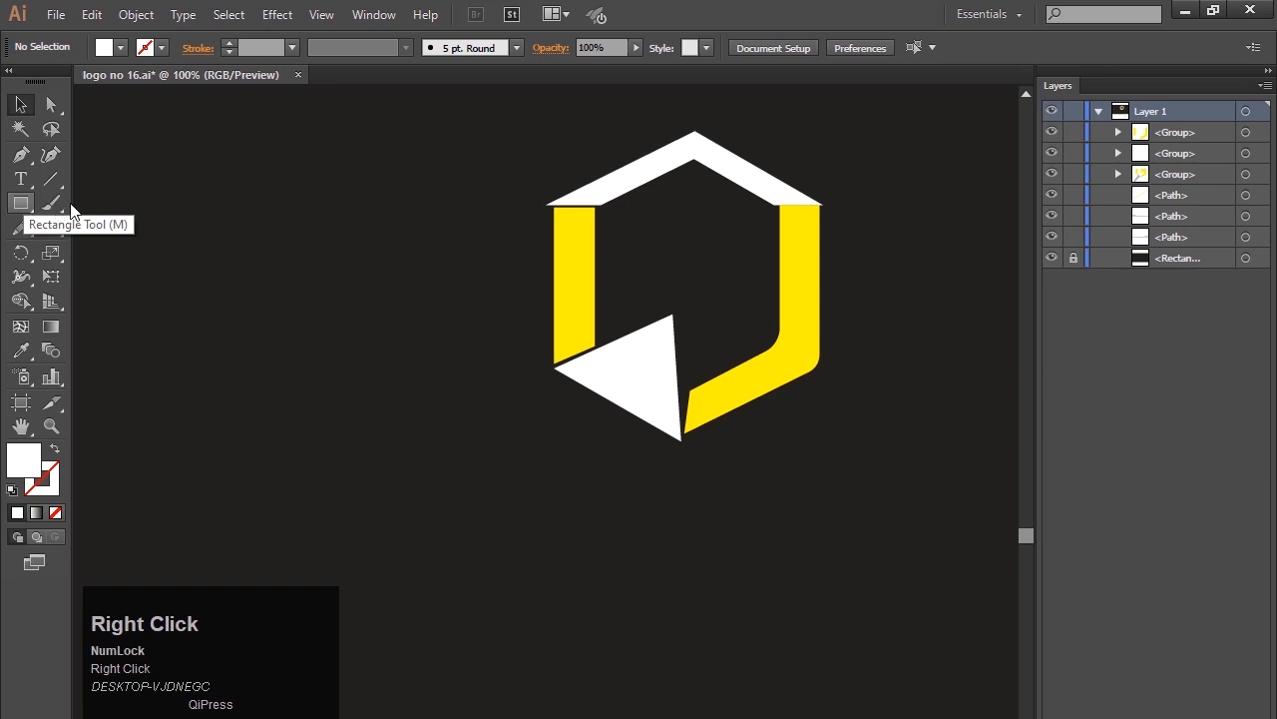
click(114, 203)
drag(252, 241, 314, 585)
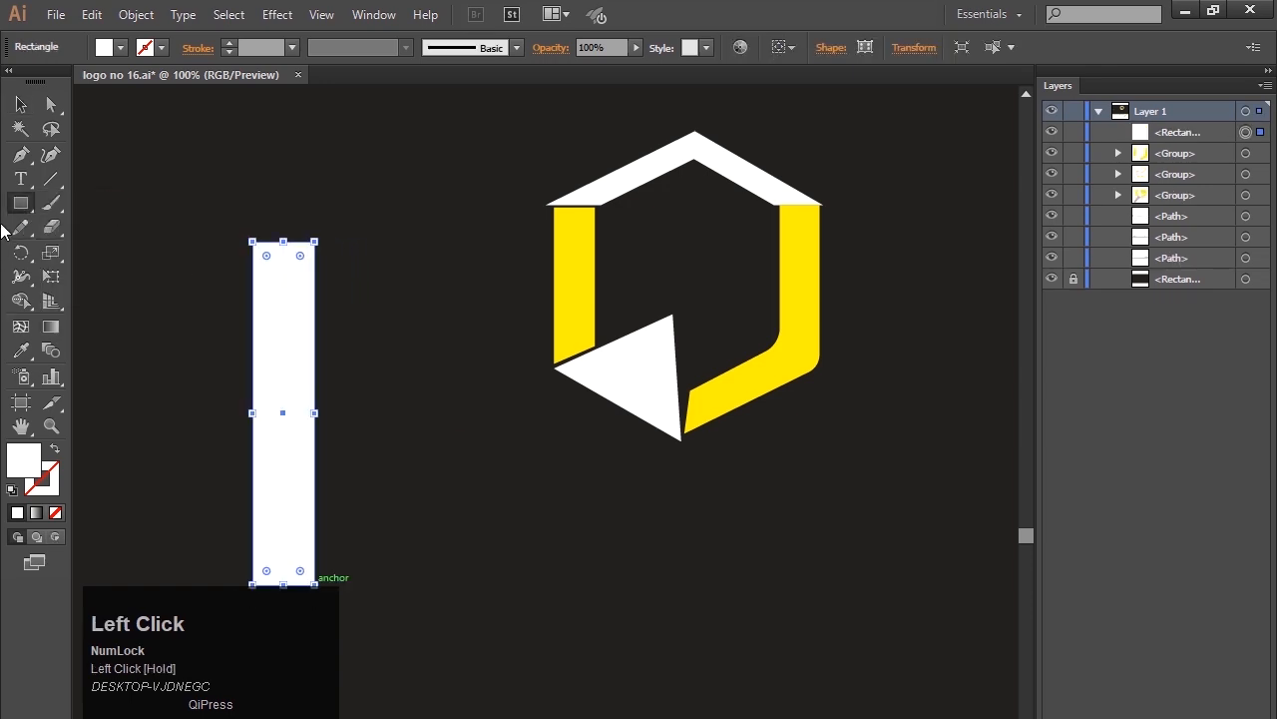
Draw a white circle centred on the rectangle's top edge, wider than the rectangle.
right_click(18, 208)
click(105, 255)
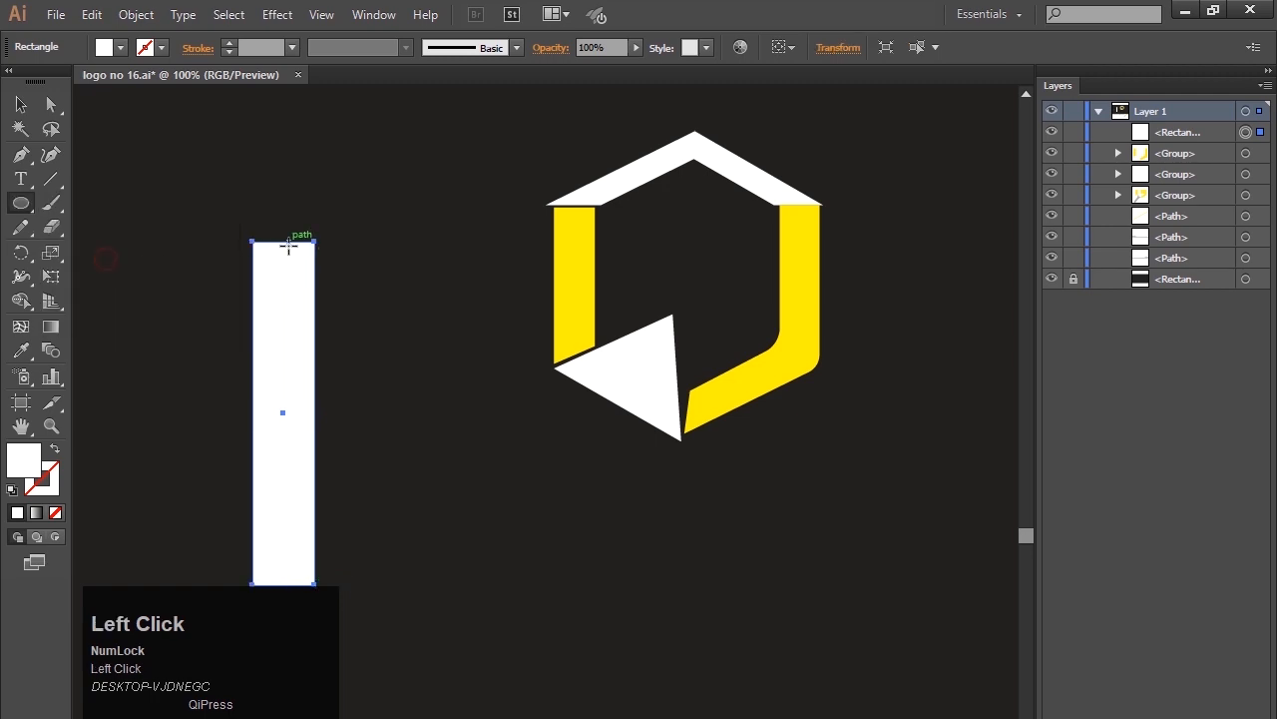
drag(283, 241, 335, 293)
click(20, 104)
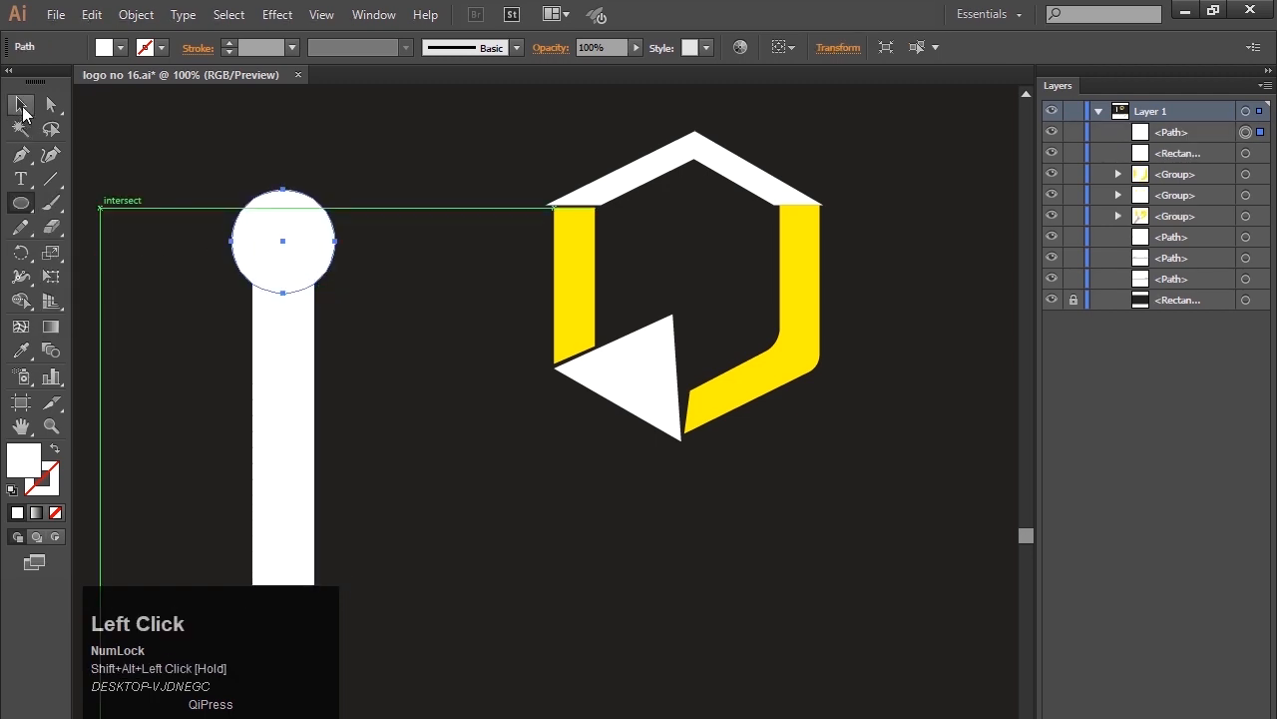
click(214, 308)
Copy the white circle and paste the duplicate in front at the same position.
click(284, 264)
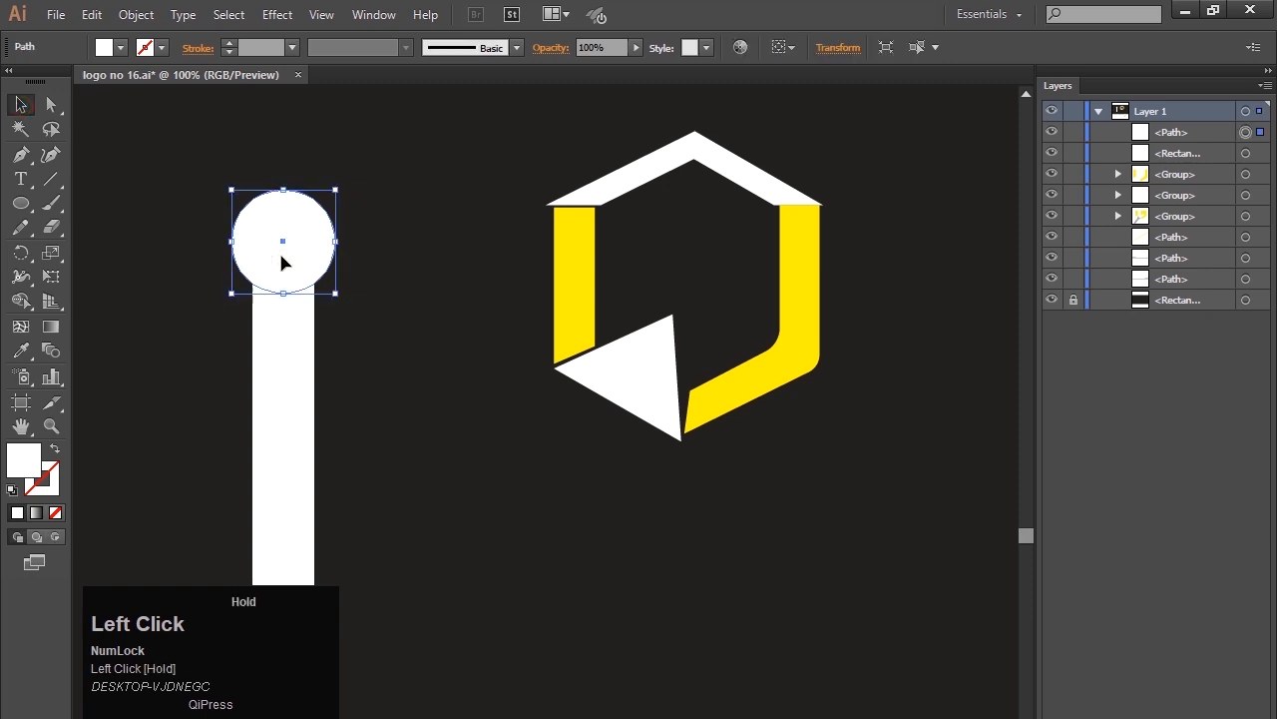
key(ctrl)
key(ctrl+c)
key(ctrl+f)
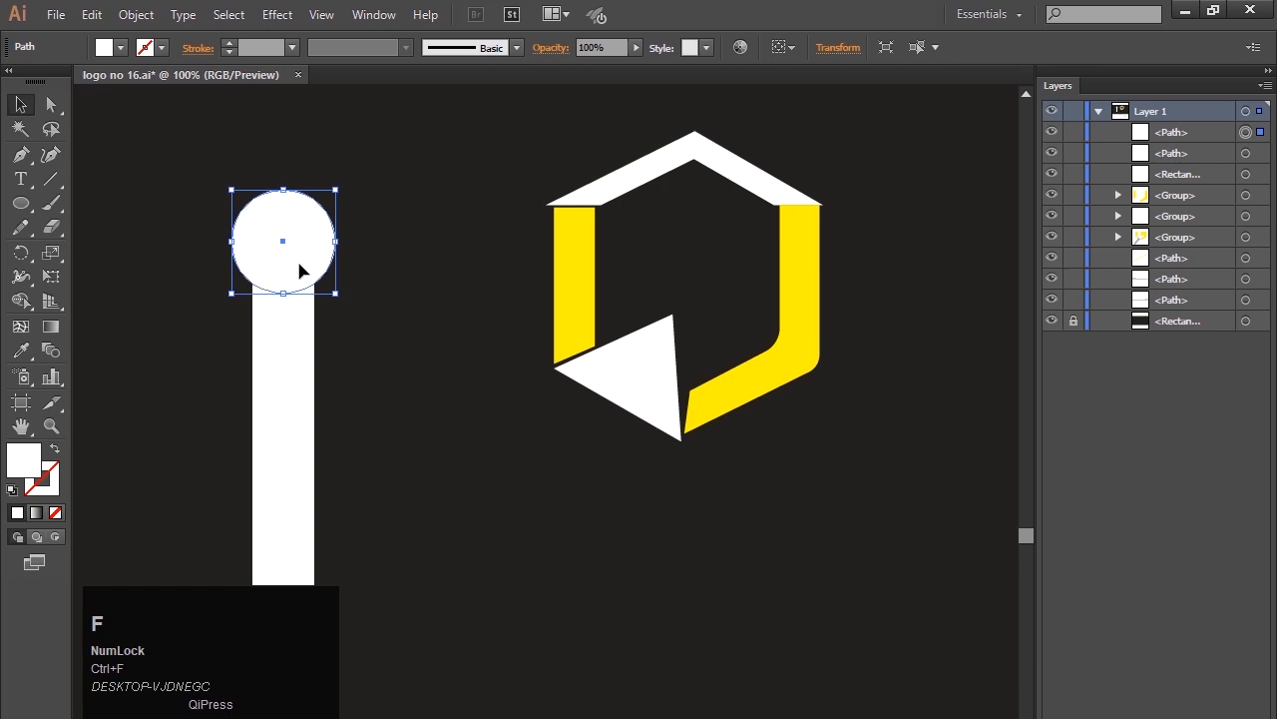
Offset the duplicate circle straight upward so it still overlaps most of the original circle on the bar.
key(shift+Up)
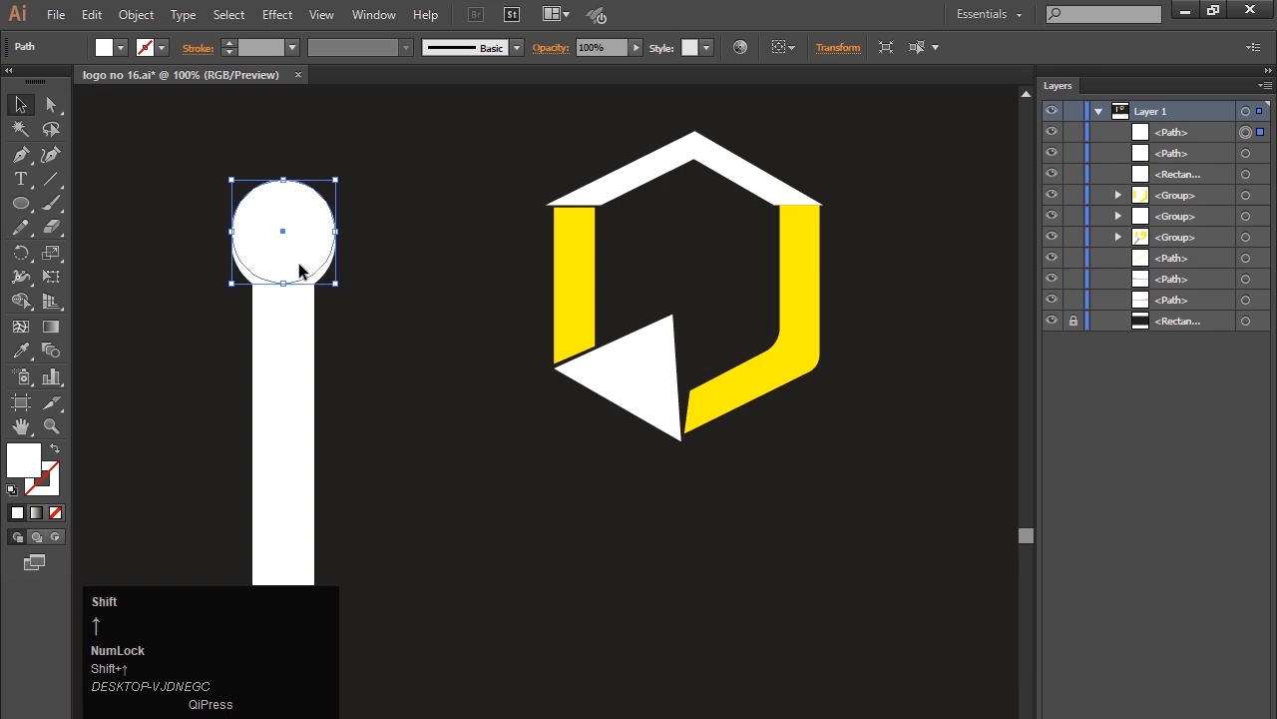
key(shift+Up)
key(shift+Up)
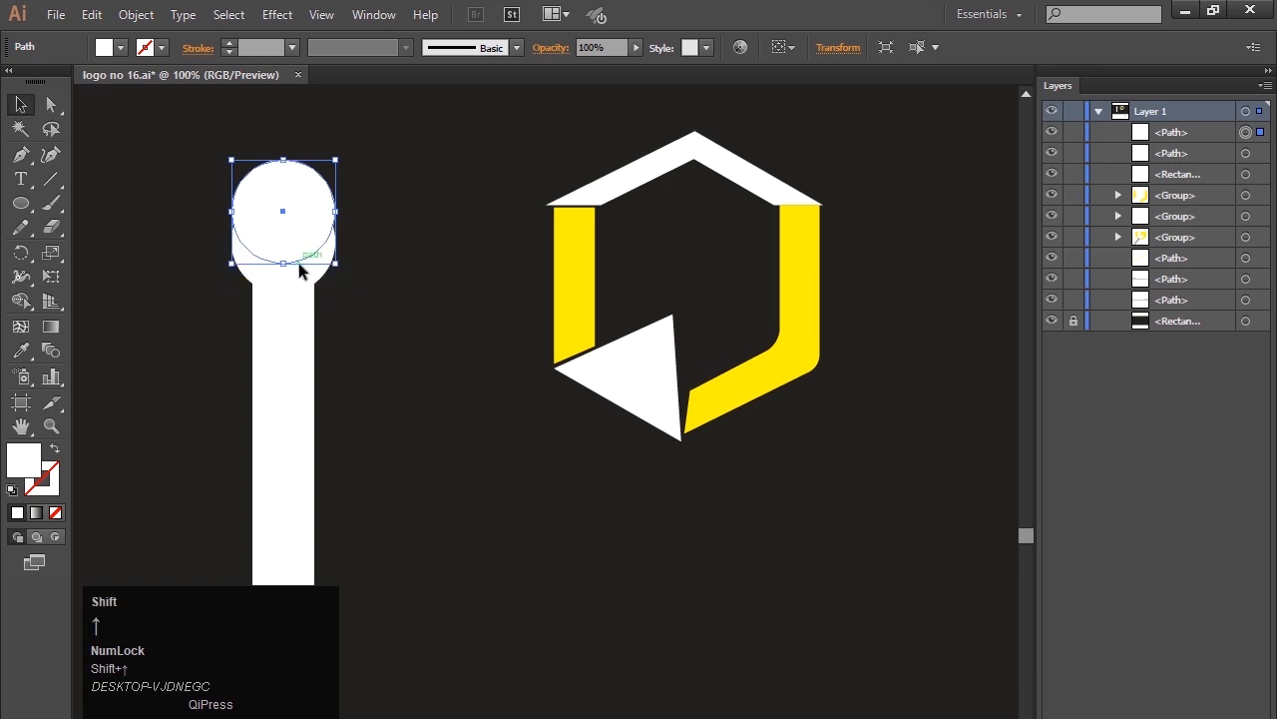
key(Down)
key(Down)
key(Down)
key(Down)
key(Down)
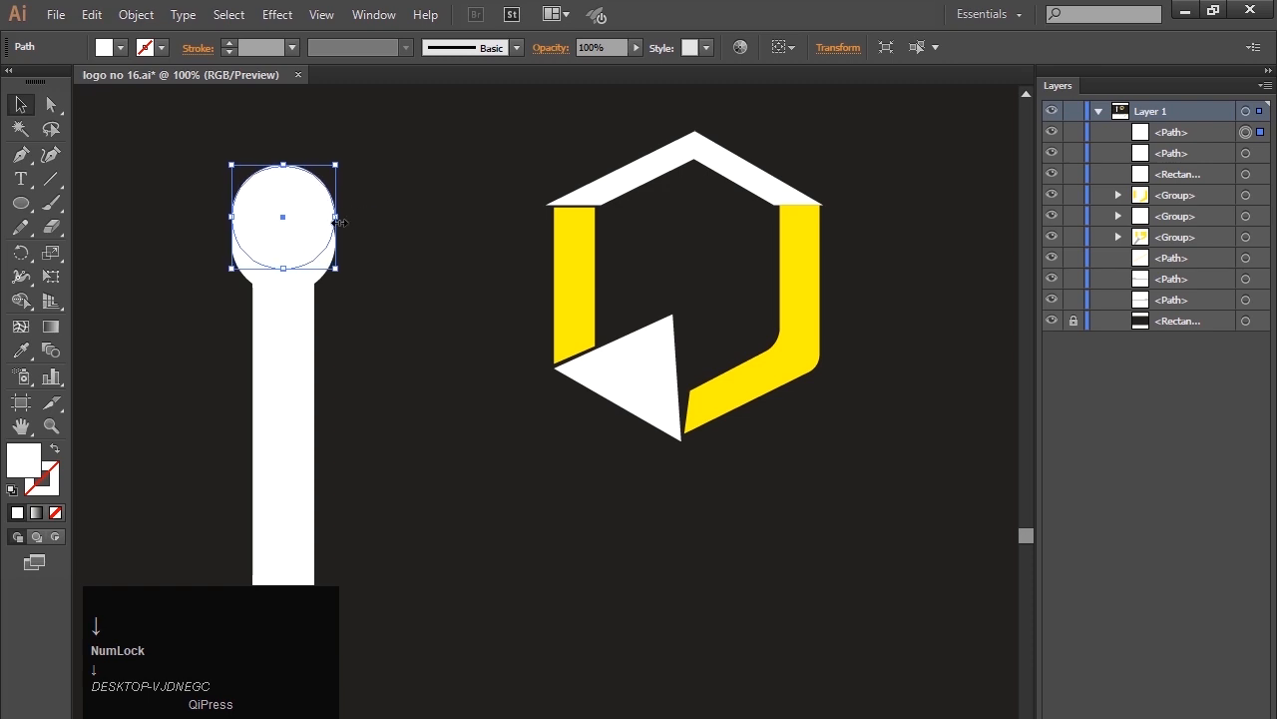
key(Down)
key(Down)
Narrow the duplicate circle symmetrically into an upright ellipse and nudge it slightly downward.
drag(337, 218, 330, 218)
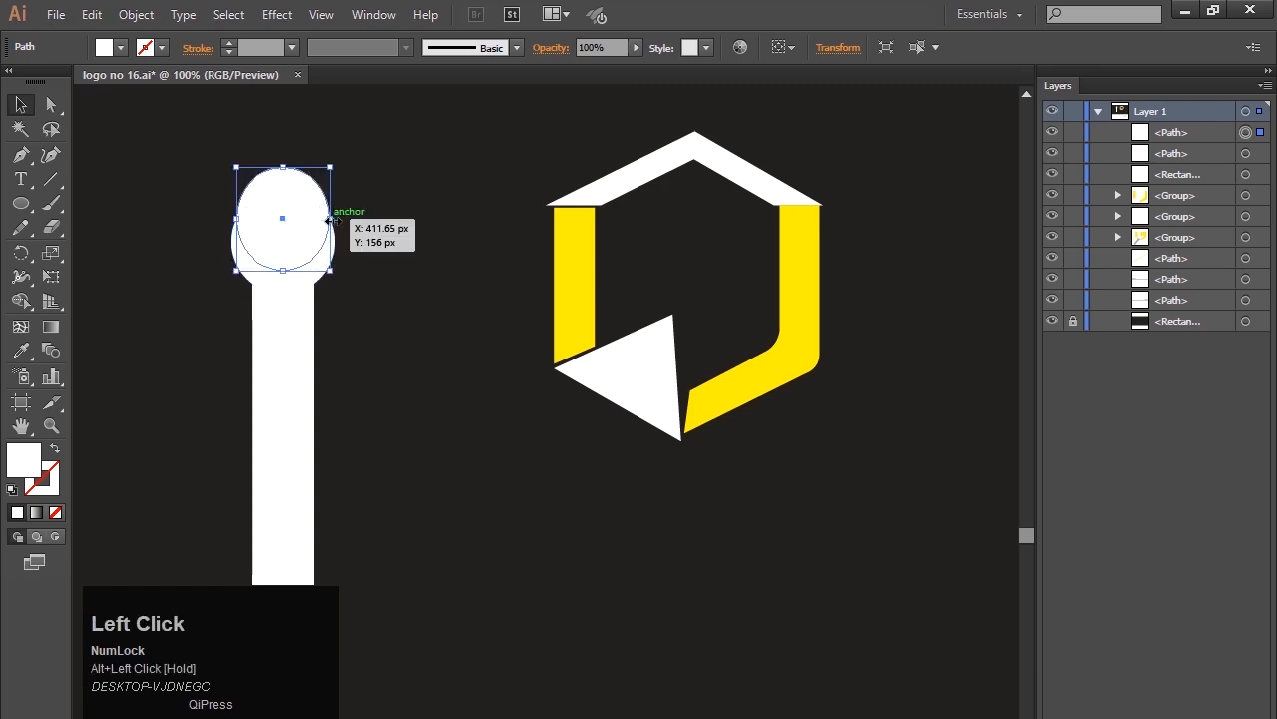
key(Down)
key(Down)
key(Down)
key(Down)
key(Down)
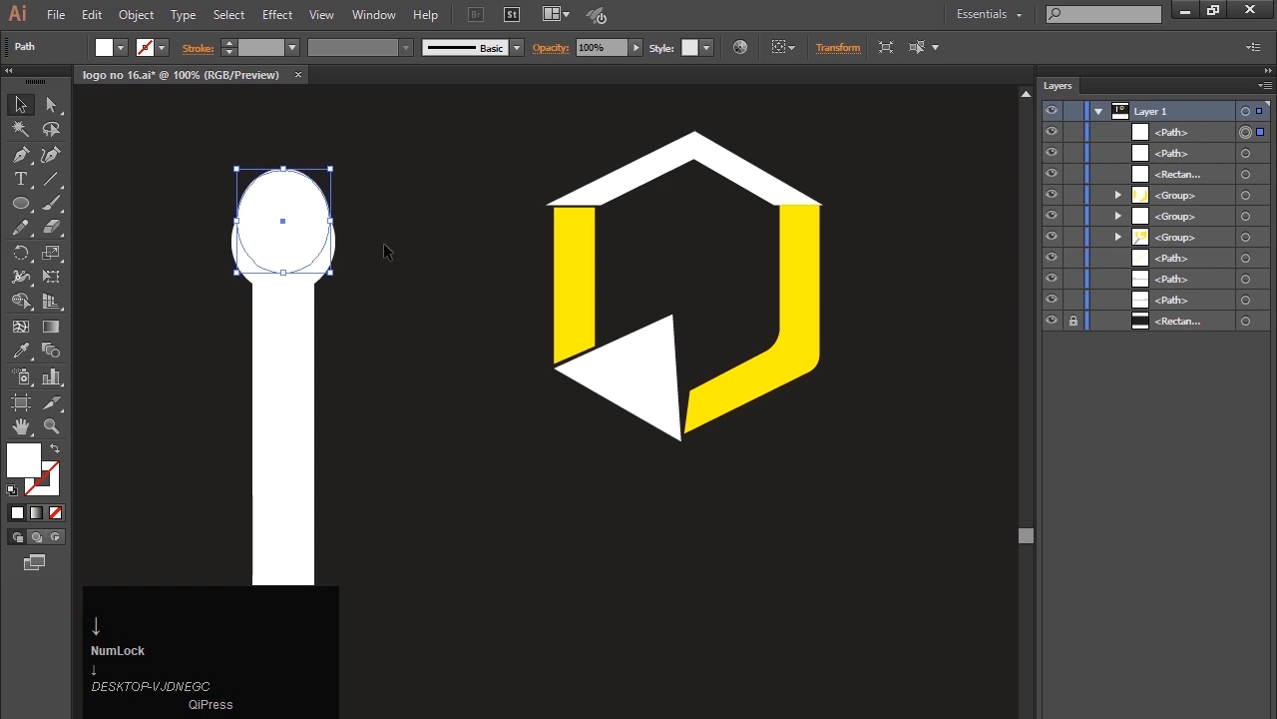
Merge all regions inside the ellipse with the Shape Builder tool, and delete the merged ellipse to leave a crescent on the bar.
click(303, 270)
click(379, 322)
drag(319, 346, 364, 385)
click(20, 301)
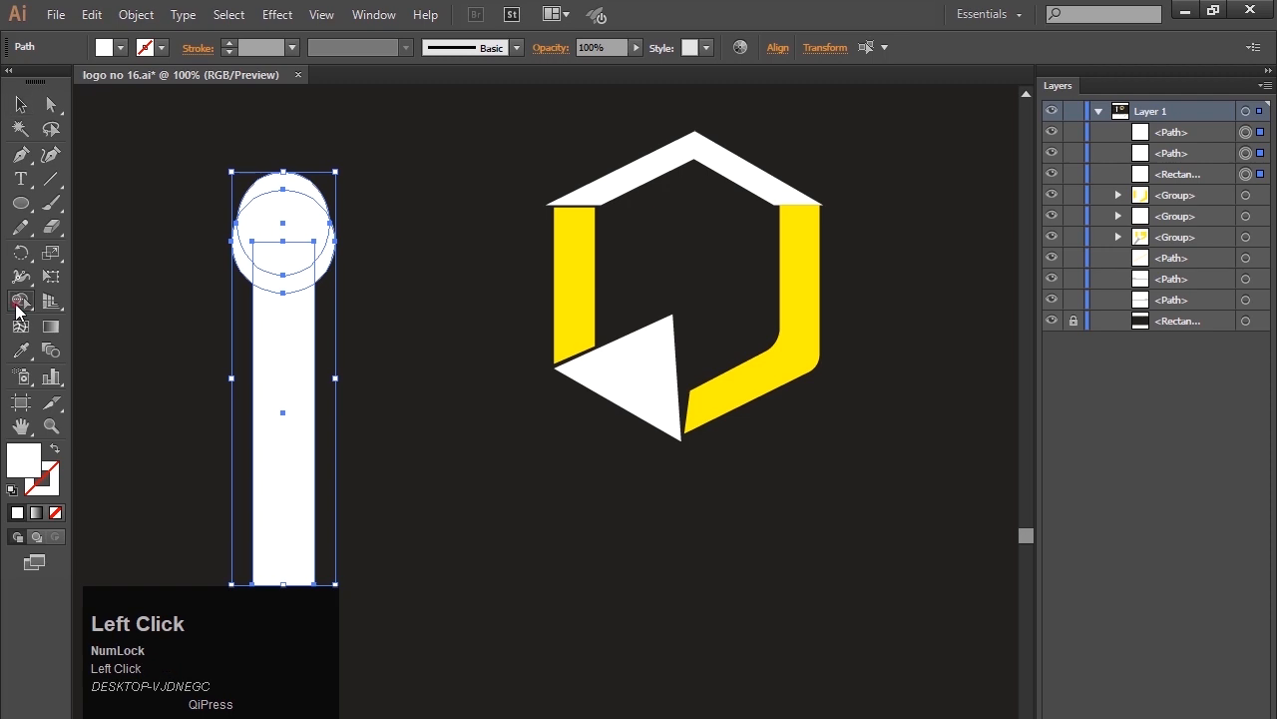
mouse_move(285, 183)
mouse_down()
mouse_move(286, 256)
mouse_move(289, 222)
mouse_up()
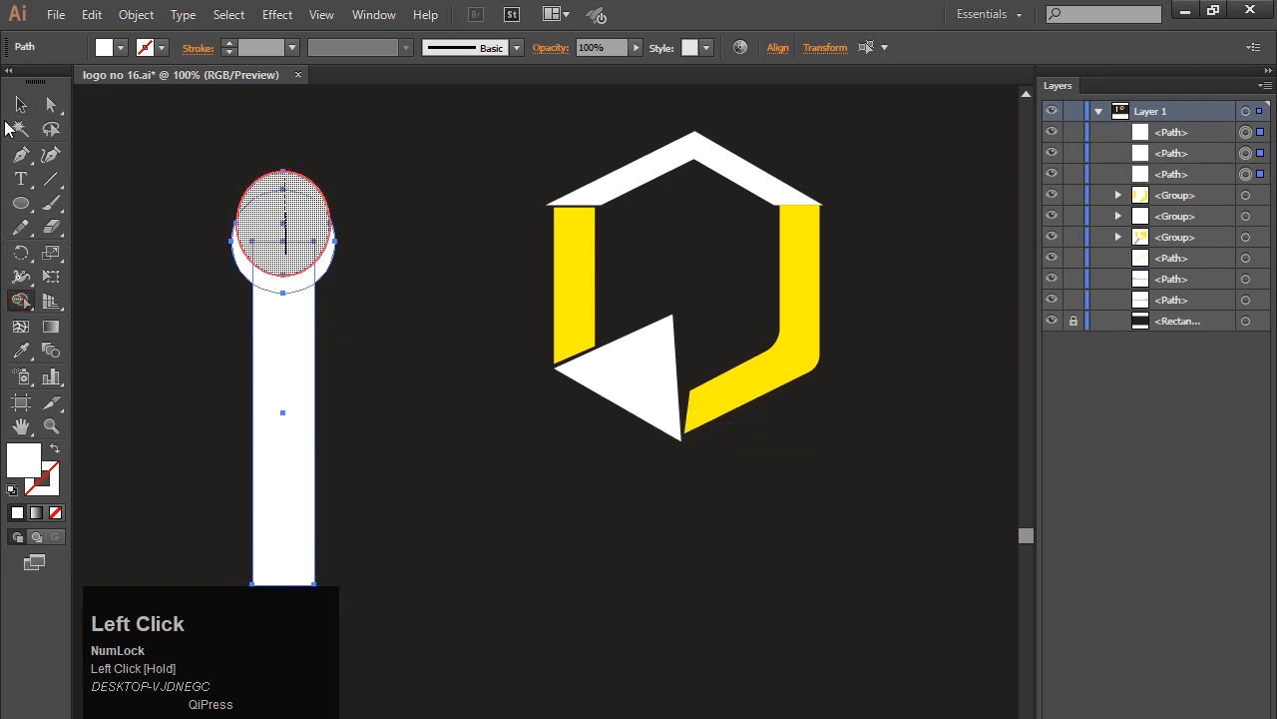
click(20, 104)
click(157, 247)
click(290, 222)
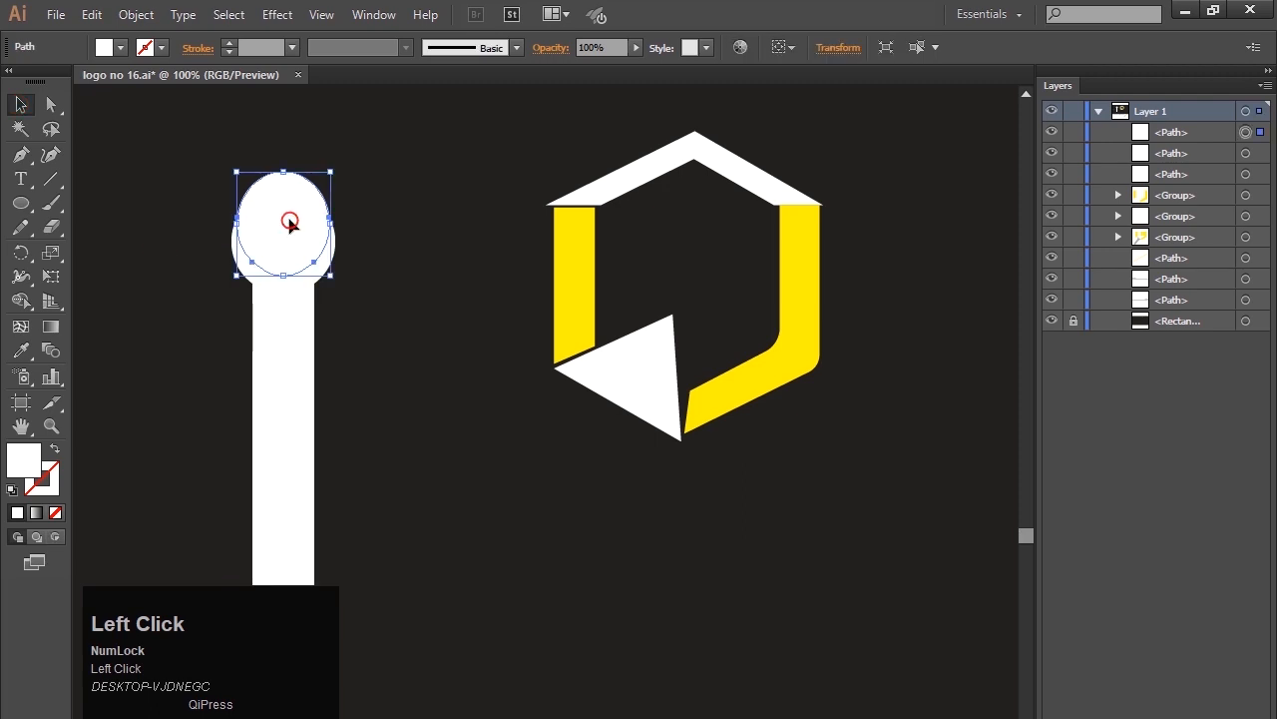
key(Delete)
Unite the crescent and the vertical bar into a single wrench shape with the Shape Builder tool.
click(286, 320)
click(139, 250)
drag(163, 192, 372, 357)
click(20, 302)
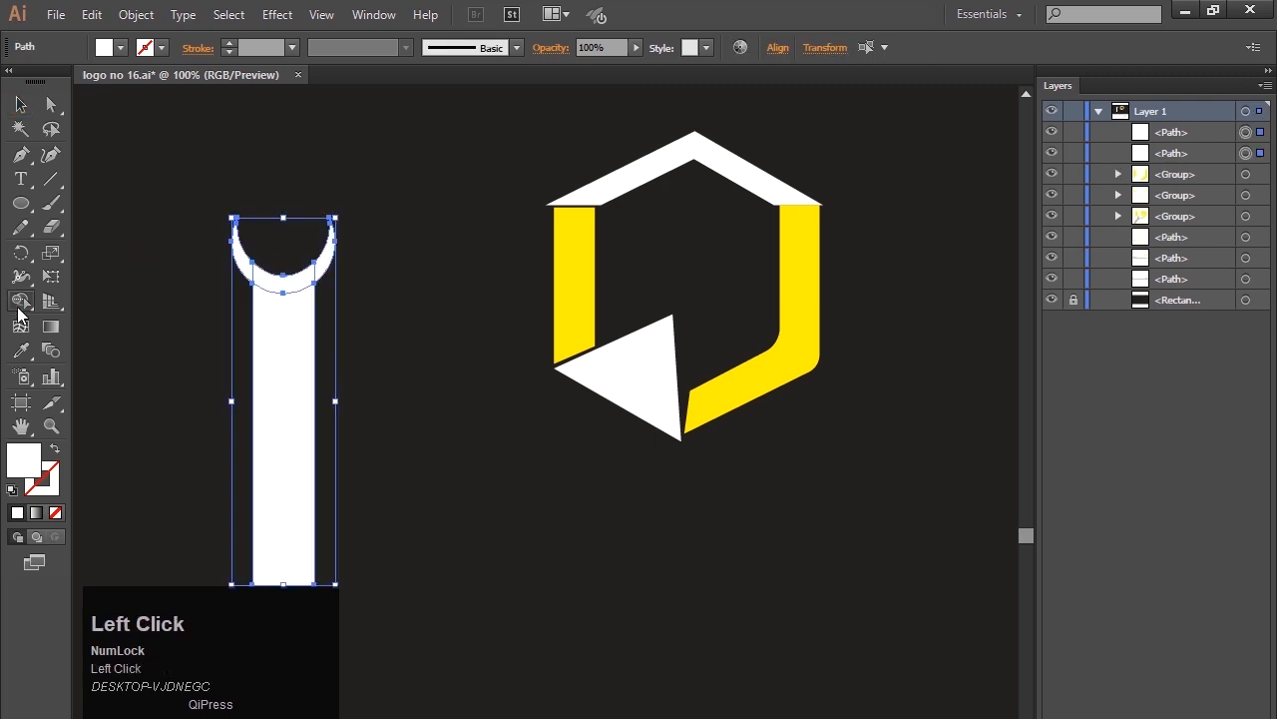
mouse_move(248, 263)
mouse_down()
mouse_move(282, 317)
mouse_move(327, 240)
mouse_up()
click(20, 104)
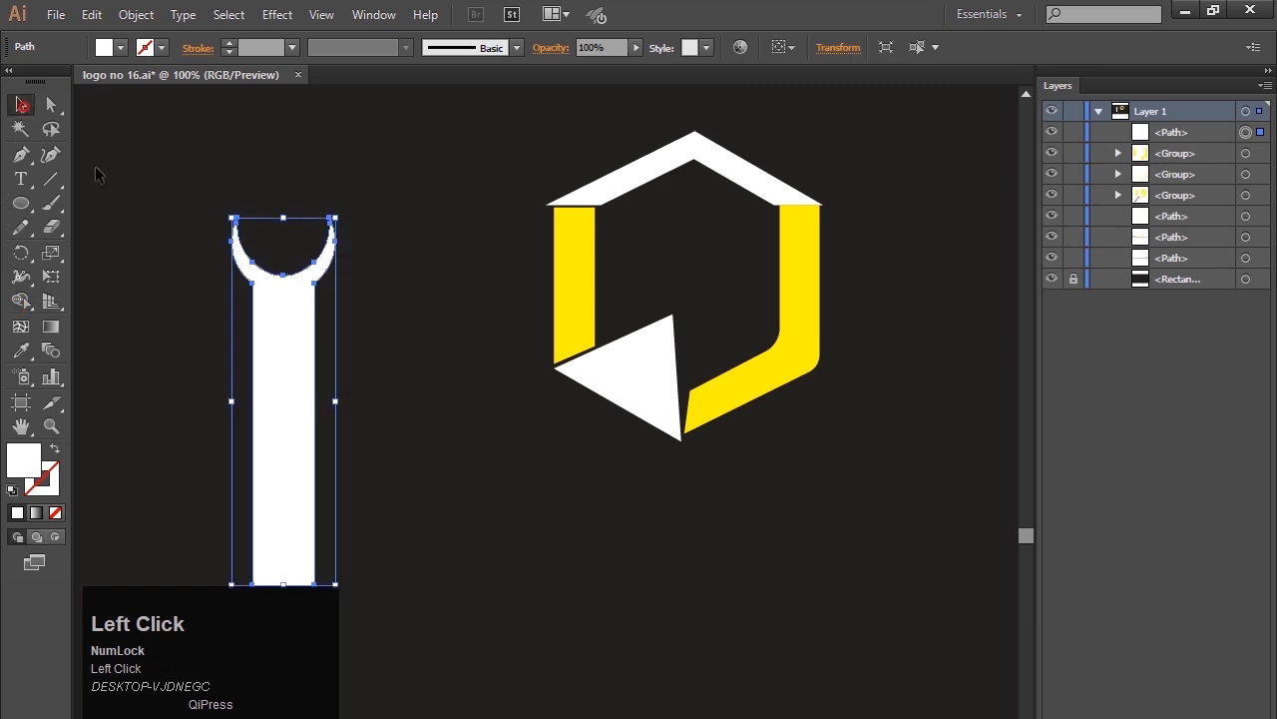
click(110, 175)
Fill the wrench shape with a medium grey swatch.
click(263, 305)
click(119, 48)
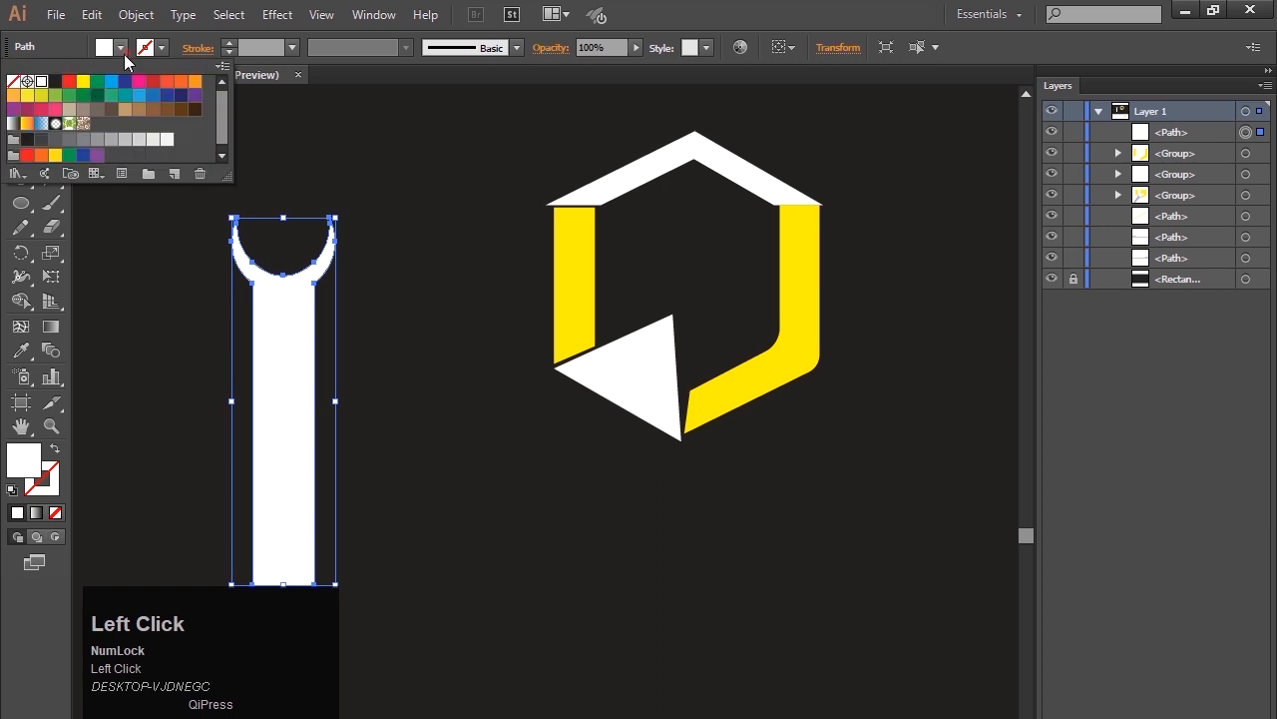
click(101, 139)
click(182, 303)
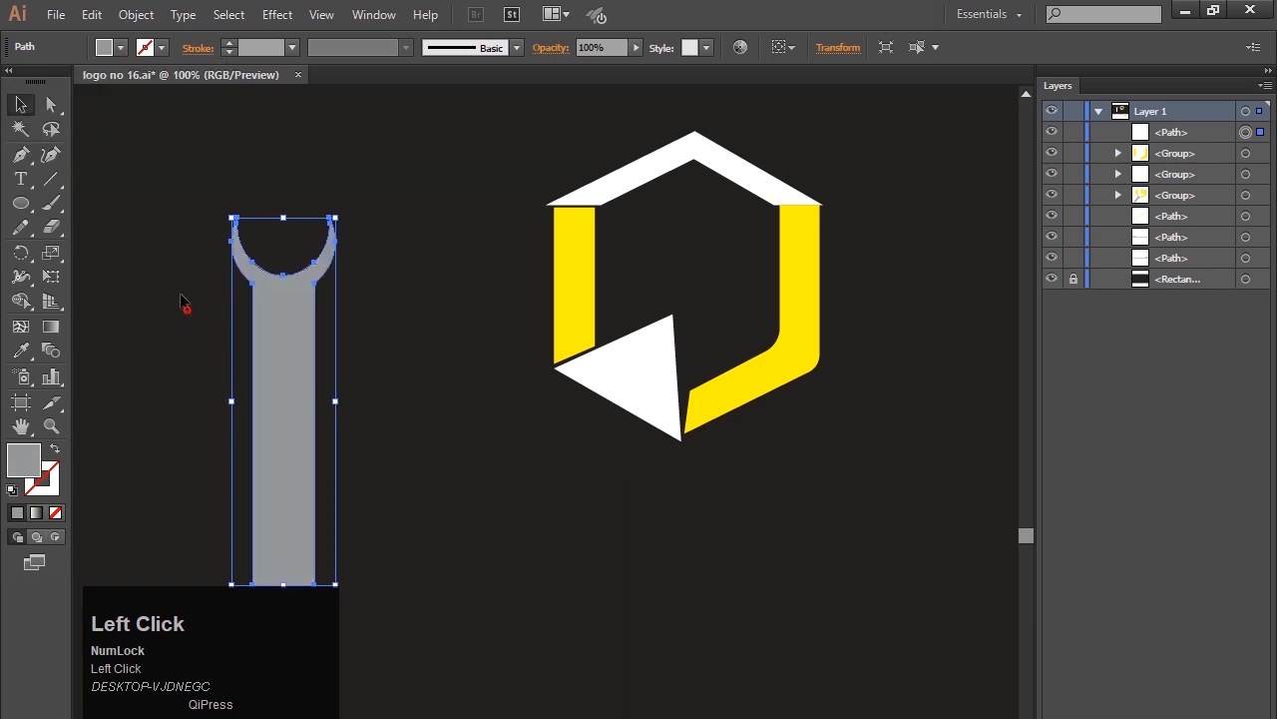
click(171, 278)
Rotate the grey wrench clockwise to a diagonal and move it so its open end overlaps the logo's white triangle.
click(273, 340)
drag(342, 211, 465, 351)
drag(328, 380, 567, 486)
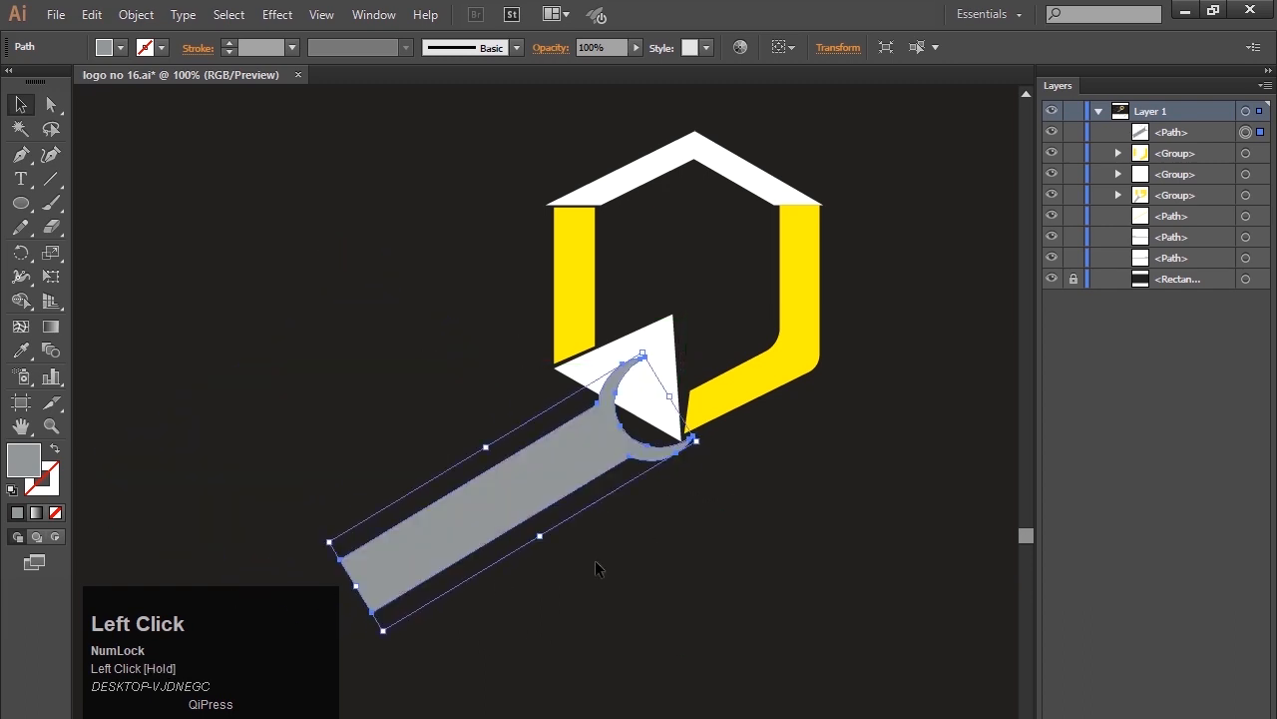
Scale the wrench down proportionally, tilt it steeper and place its open head on the white triangle.
drag(384, 634, 417, 584)
click(579, 613)
click(565, 484)
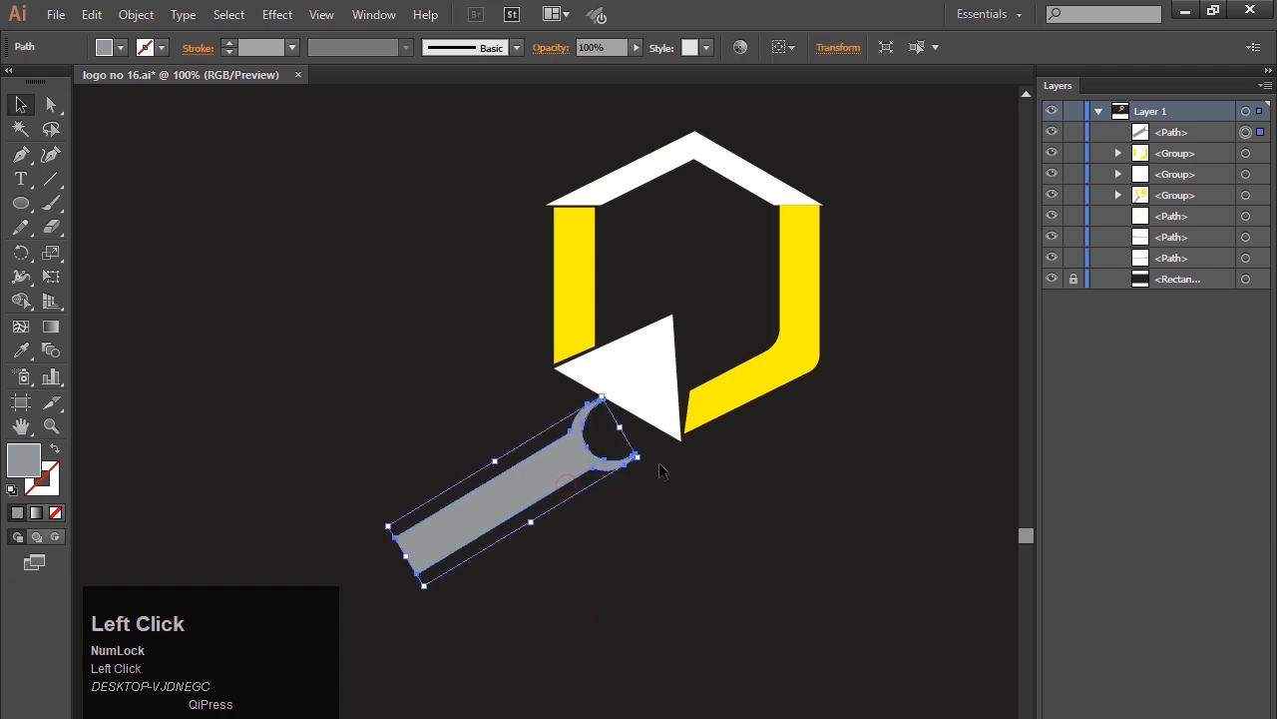
drag(648, 466, 635, 426)
drag(552, 473, 603, 445)
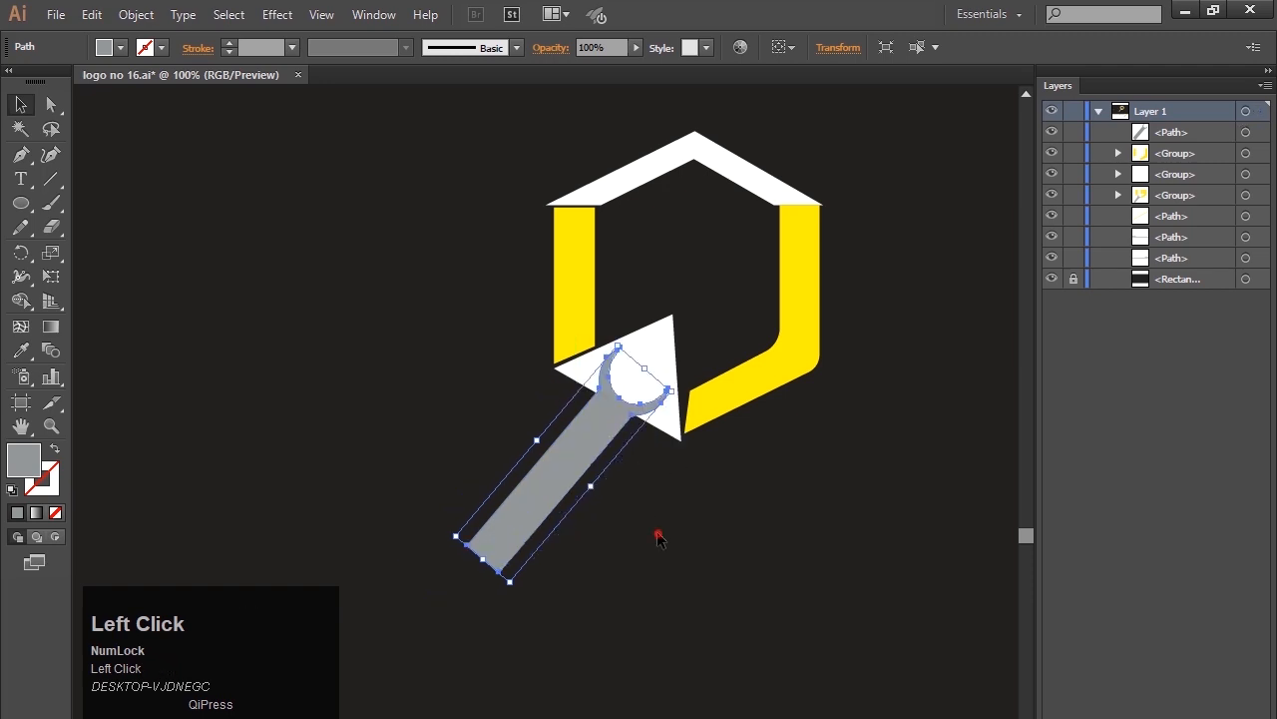
Fine-tune the wrench's position so its crescent head sits within the white triangle.
click(656, 539)
drag(570, 451, 577, 450)
key(Left)
key(Left)
key(Left)
key(Left)
key(Left)
key(Left)
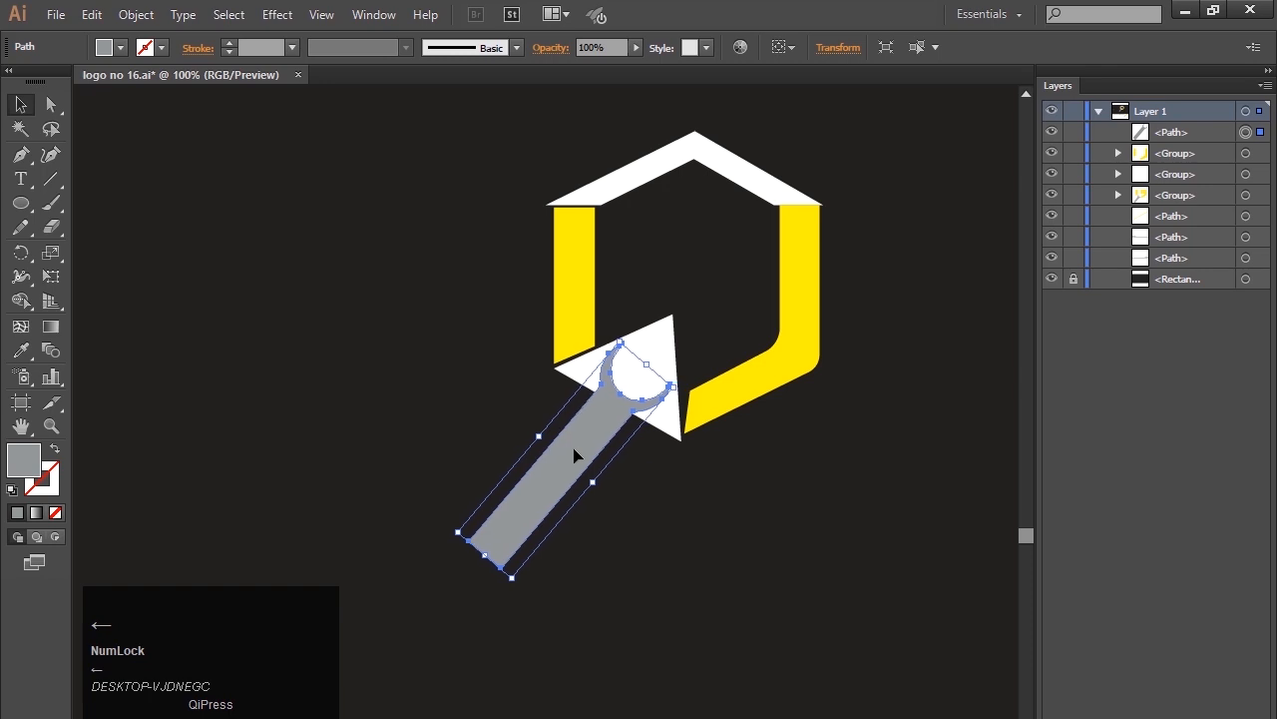
click(705, 509)
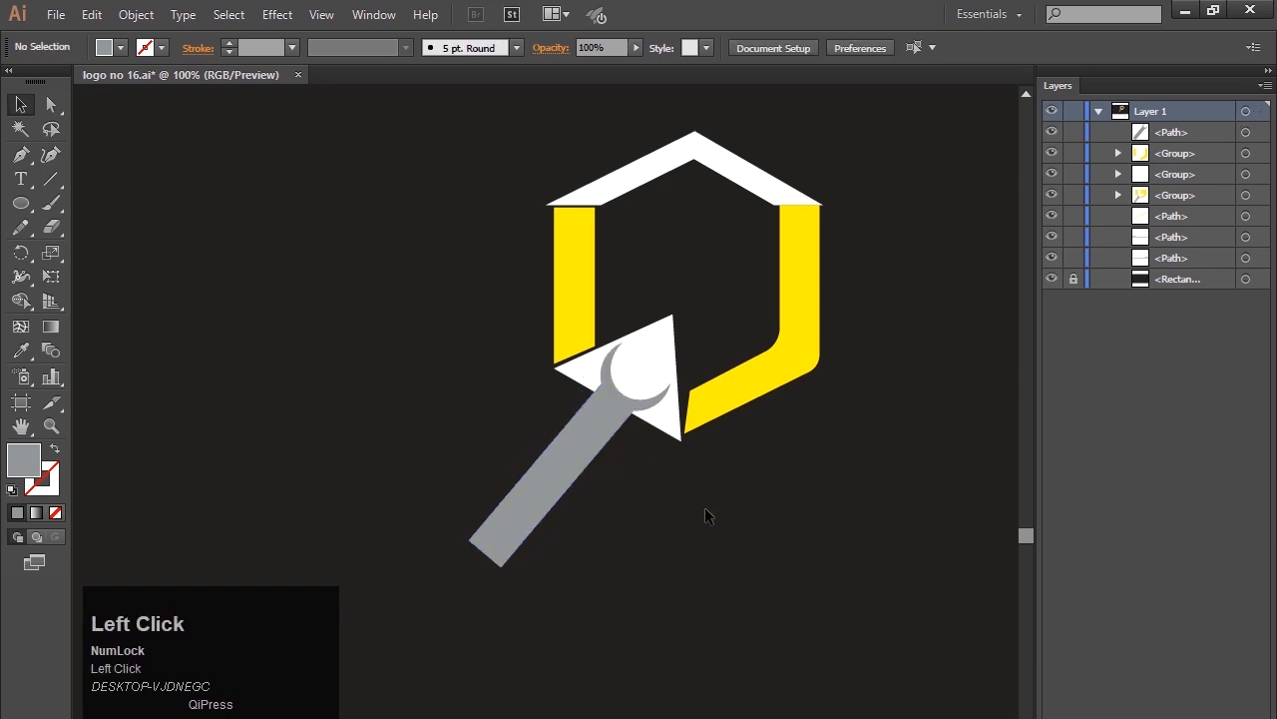
Draw a small square on the empty canvas to the left of the logo and fill it yellow.
right_click(22, 205)
click(91, 205)
drag(195, 223, 269, 297)
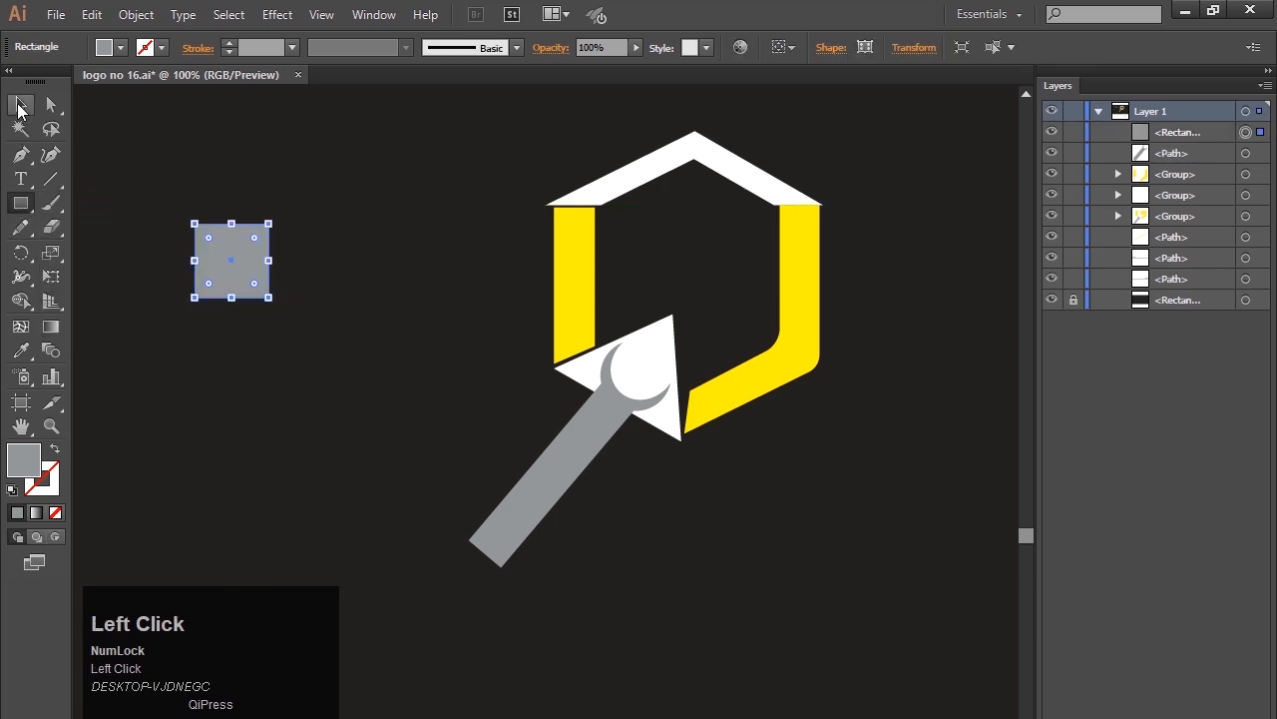
click(120, 47)
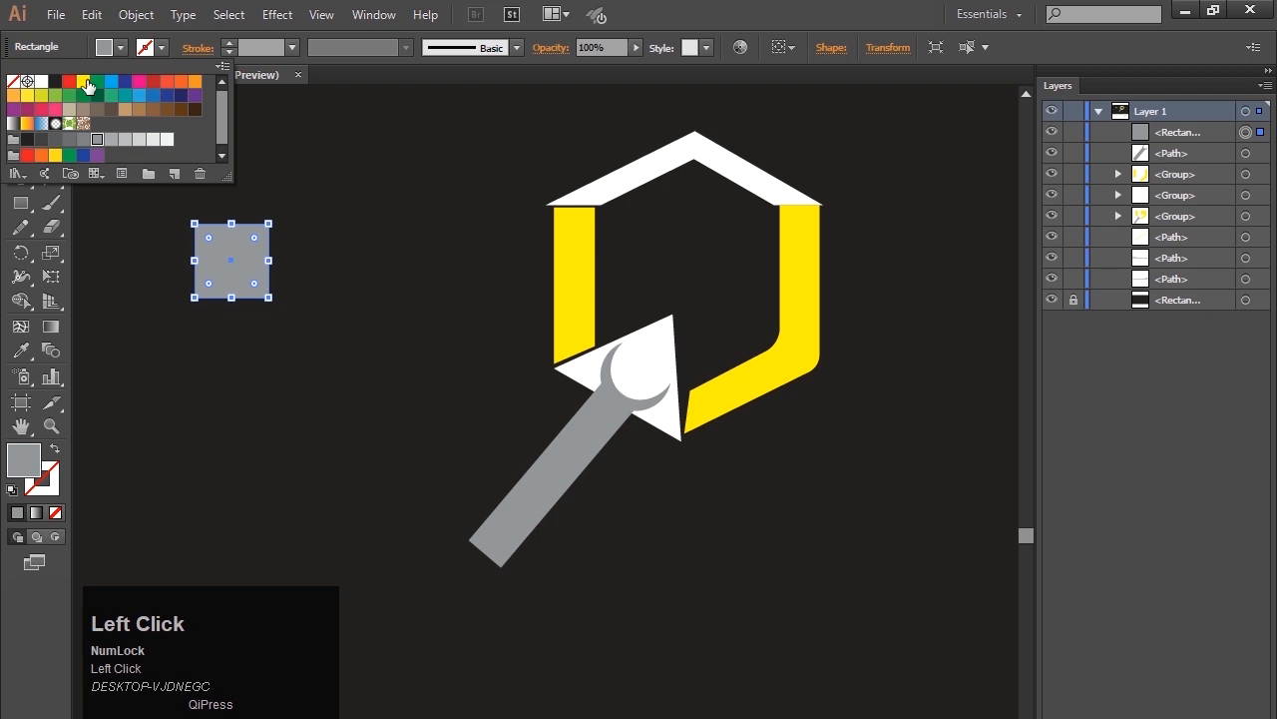
click(84, 82)
click(146, 285)
Duplicate the yellow square to its right, and copy the pair below to form a two-by-two window with narrow gaps.
click(222, 271)
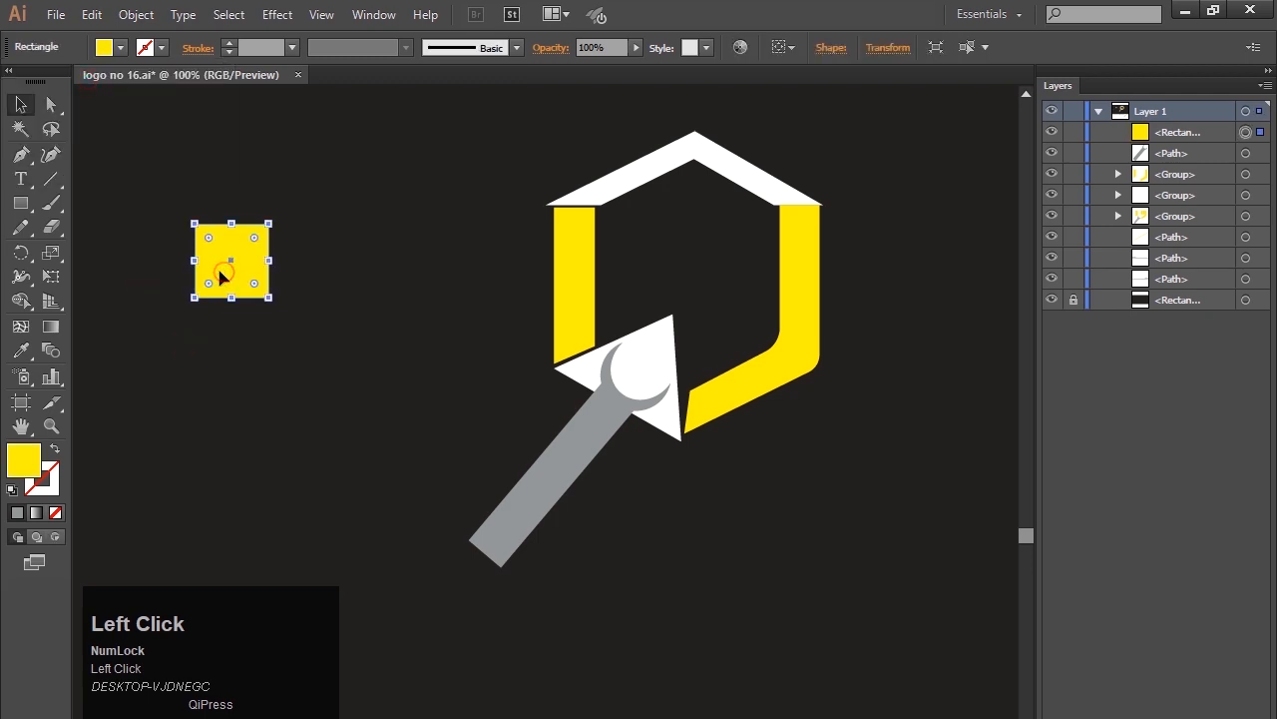
drag(221, 277, 312, 282)
click(283, 351)
drag(228, 179, 295, 348)
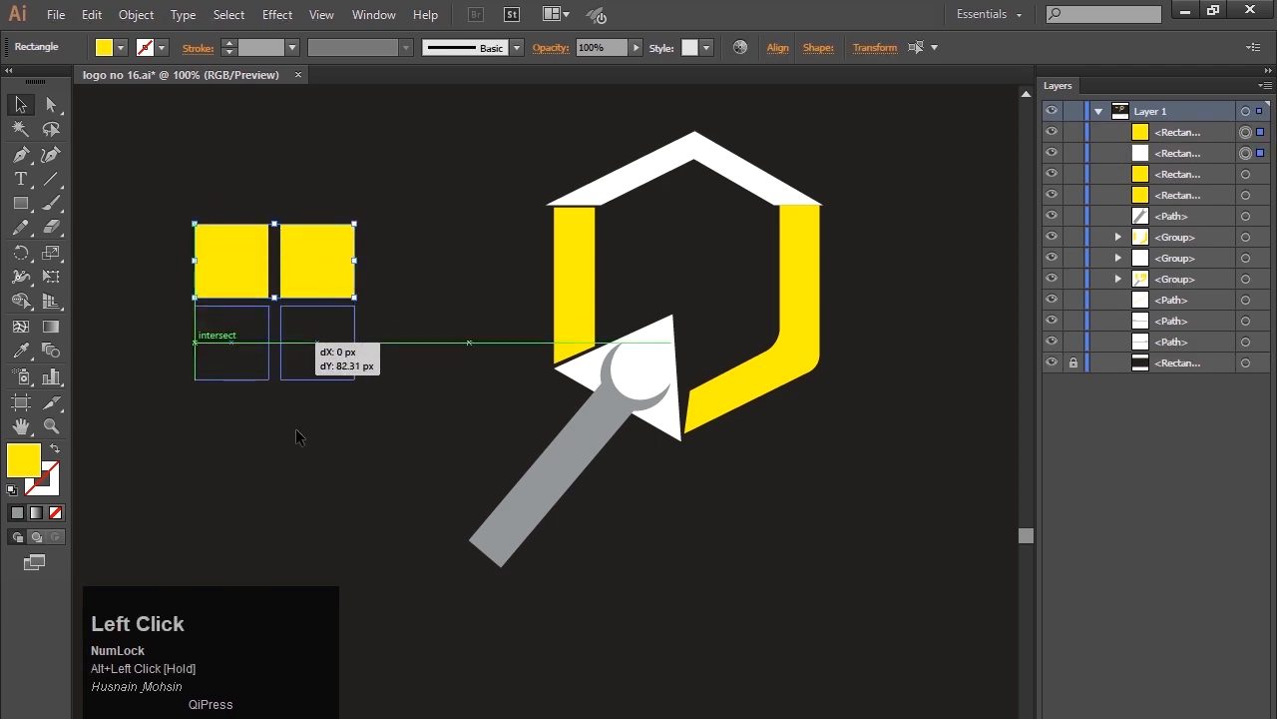
click(296, 430)
Group the four yellow squares, move the group inside the house near the right wall, and scale it down proportionally.
drag(208, 193, 412, 435)
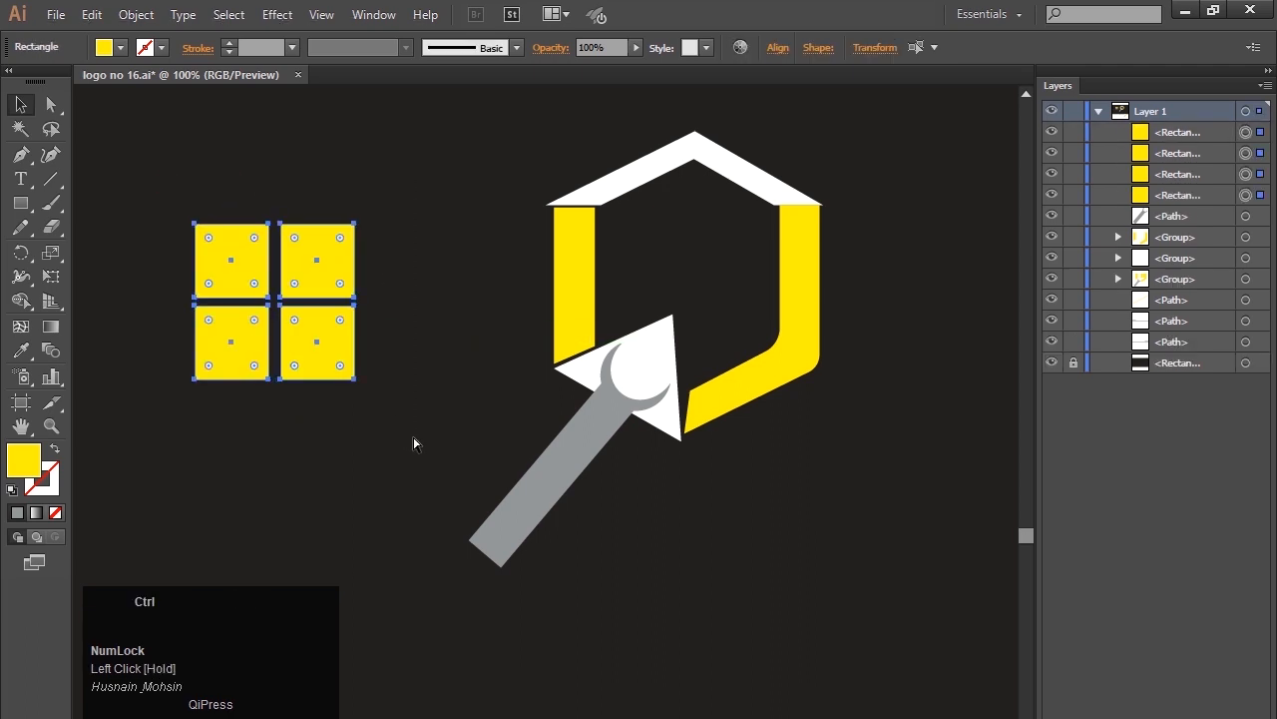
key(ctrl+g)
drag(316, 260, 702, 265)
drag(770, 338, 753, 244)
click(870, 240)
Ungroup the house logo so its roof, walls and triangle are separate objects.
click(739, 175)
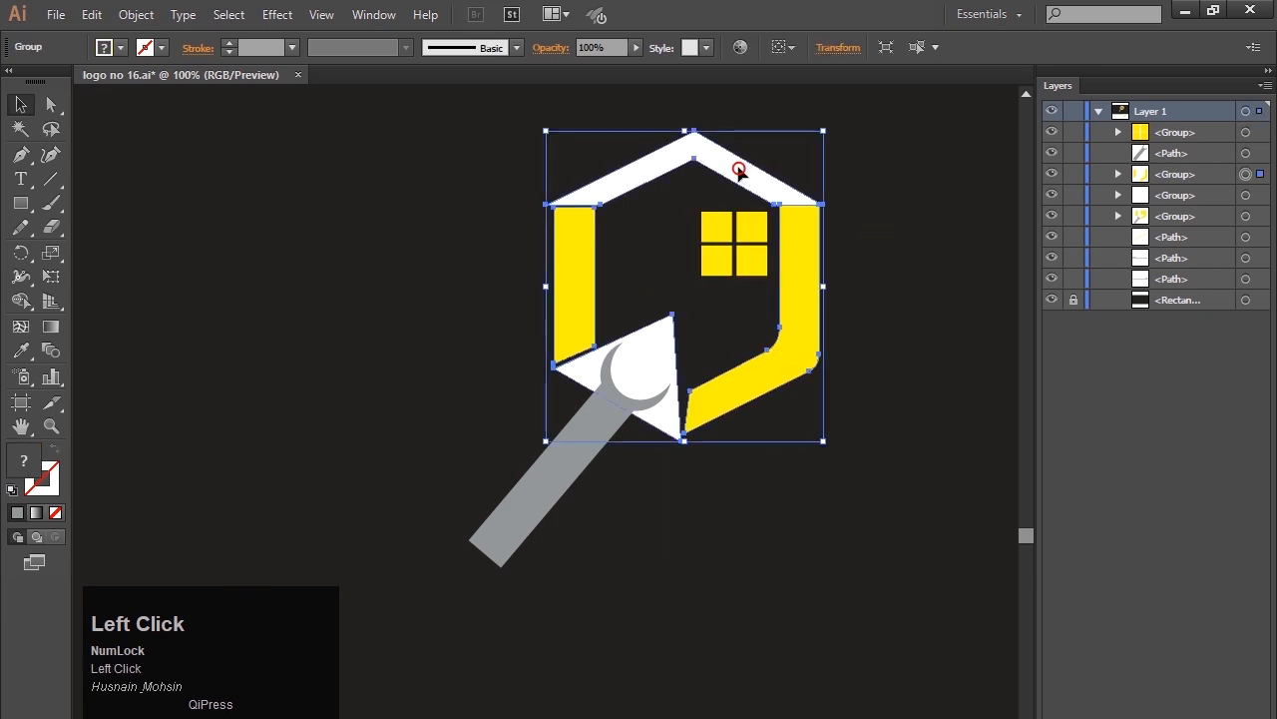
right_click(739, 172)
click(790, 287)
click(882, 427)
Enlarge the white roof proportionally from its centre so it overhangs both walls, and move it upward.
click(729, 155)
drag(823, 205, 866, 215)
key(shift+Up)
key(shift+Up)
key(shift+Up)
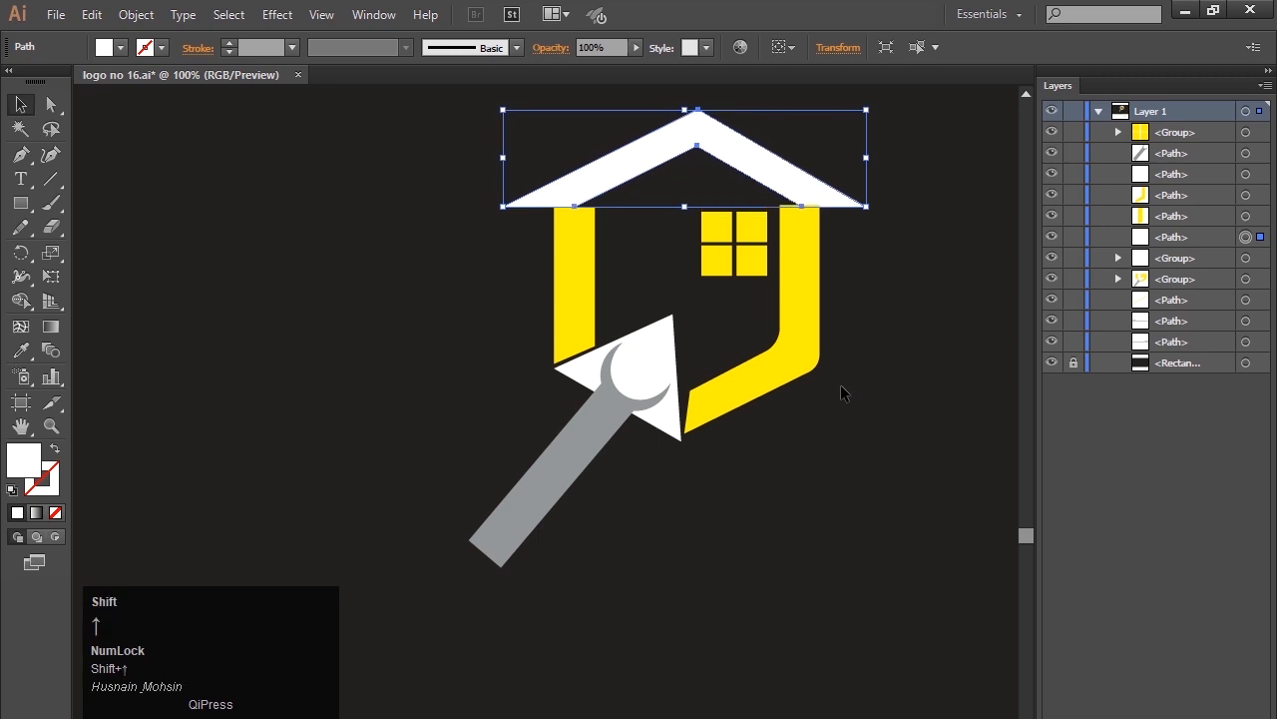
Nudge the roof to sit just above the yellow walls with a narrow gap and a balanced overhang.
key(Left)
key(Left)
key(Down)
key(Down)
key(Down)
key(Down)
key(Down)
key(Down)
key(Down)
key(Down)
key(Down)
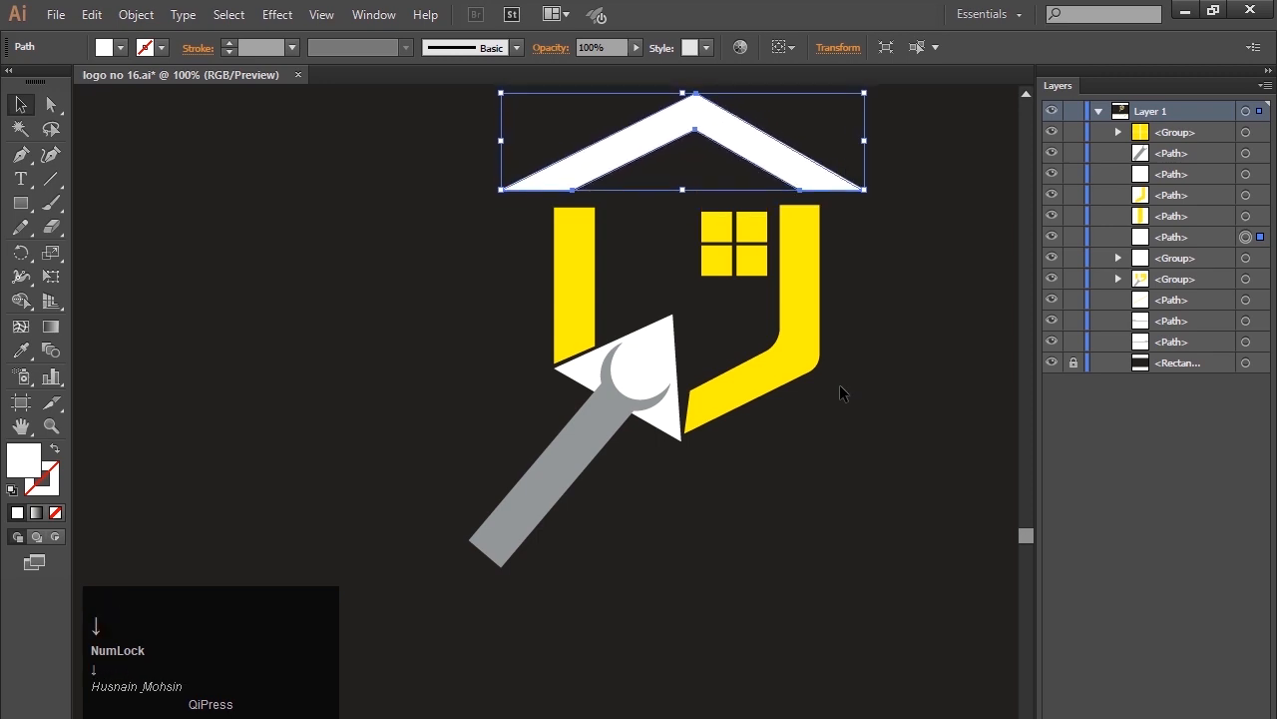
key(Down)
key(Down)
key(Down)
key(Down)
key(Down)
key(Down)
key(Down)
key(Down)
key(Up)
key(Up)
key(Right)
key(Right)
key(Right)
key(Right)
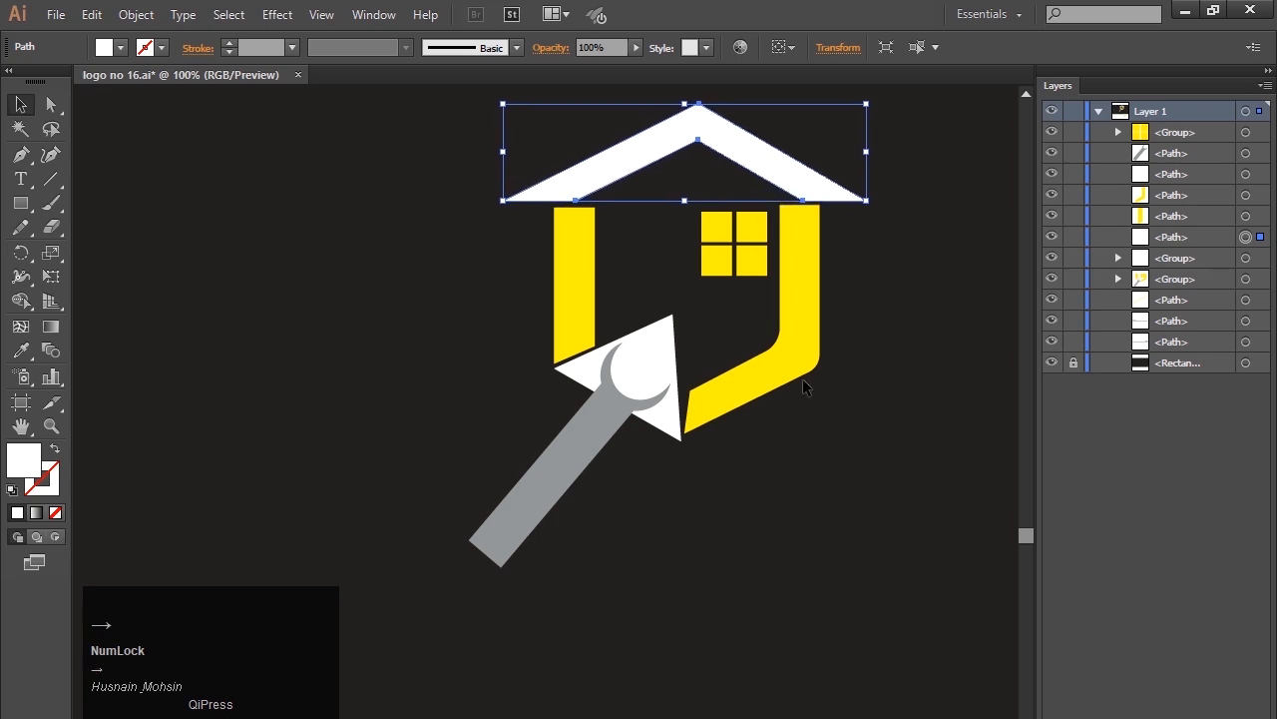
key(Right)
key(Right)
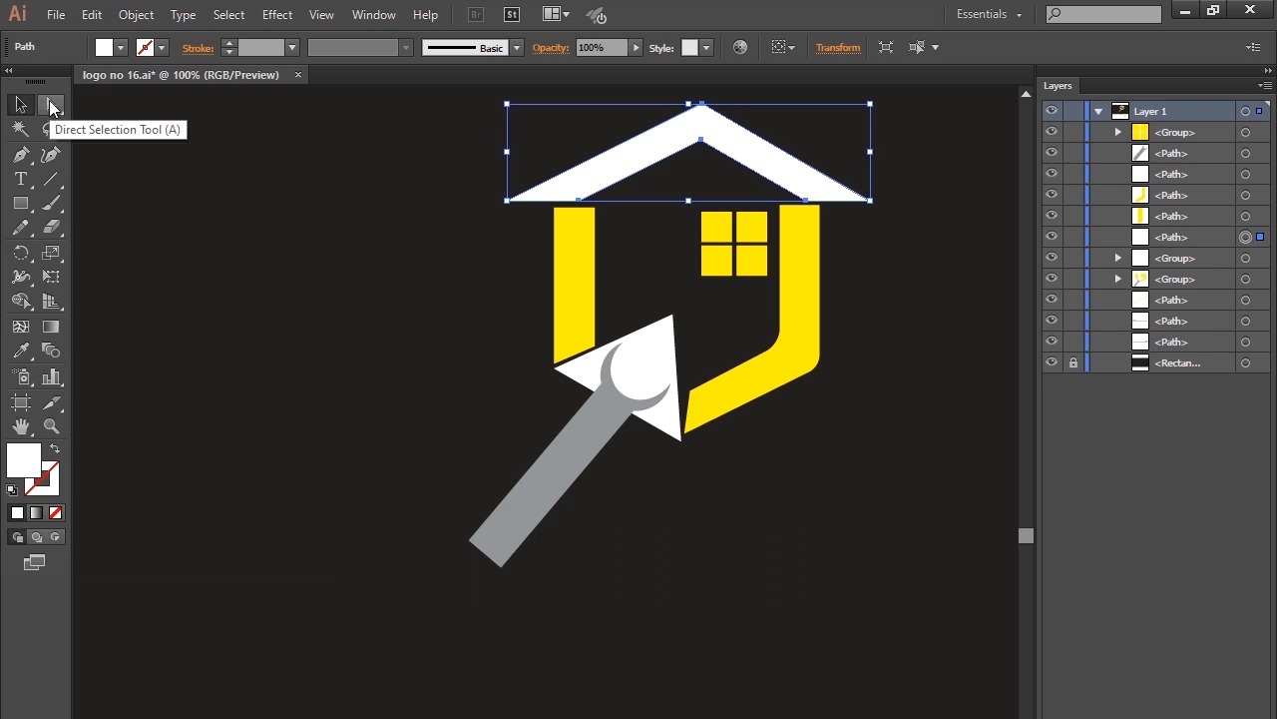
click(243, 277)
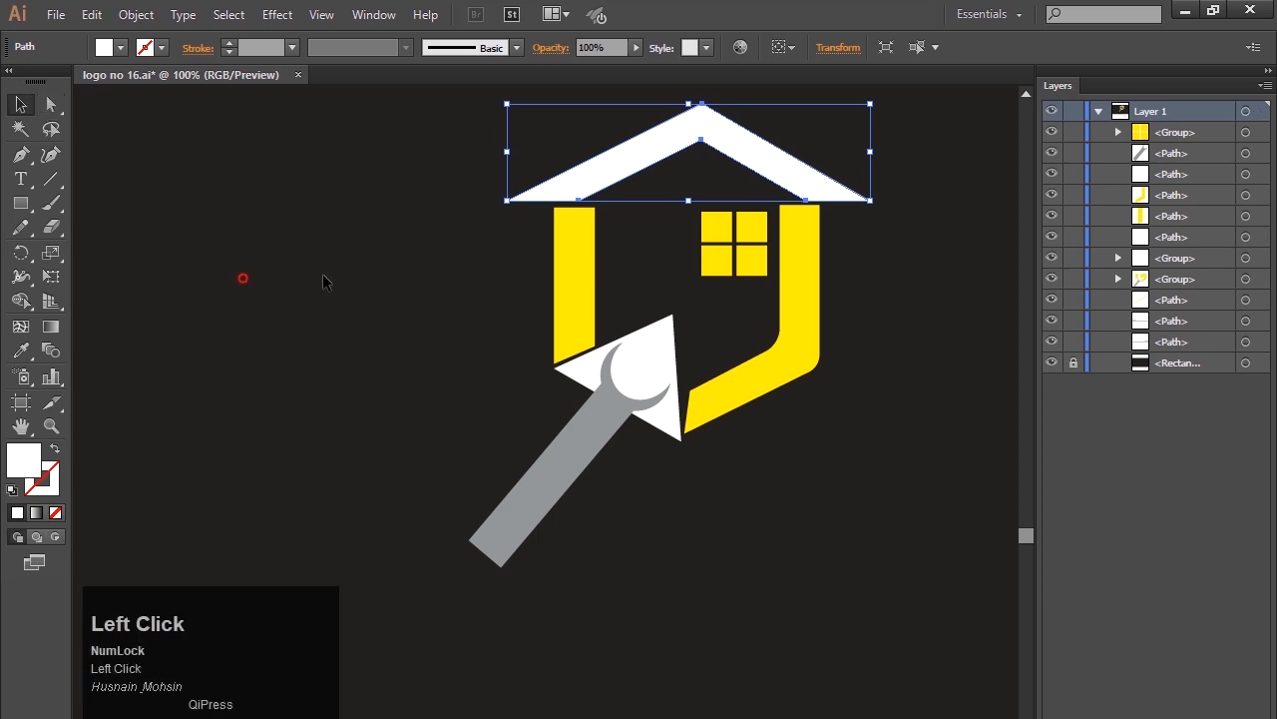
Move the roof's inner left bottom anchor point right to line up with the left wall's inner edge.
click(579, 270)
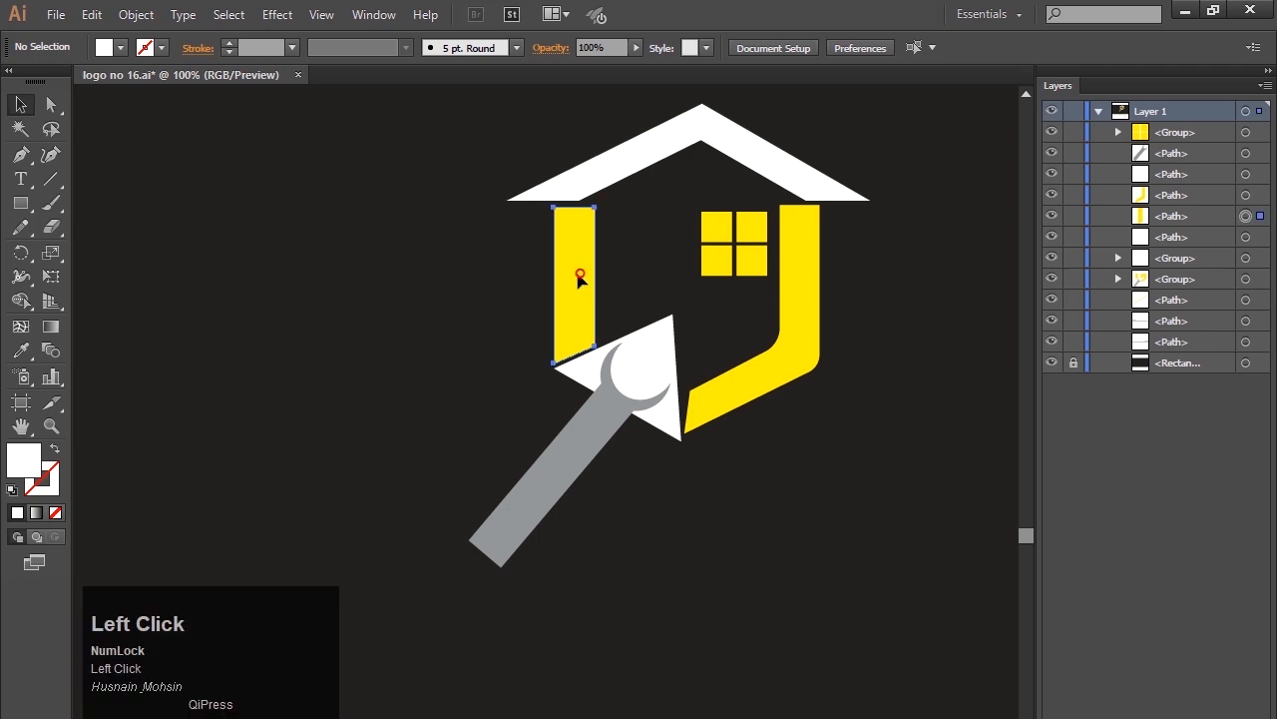
click(495, 292)
click(605, 178)
key(a)
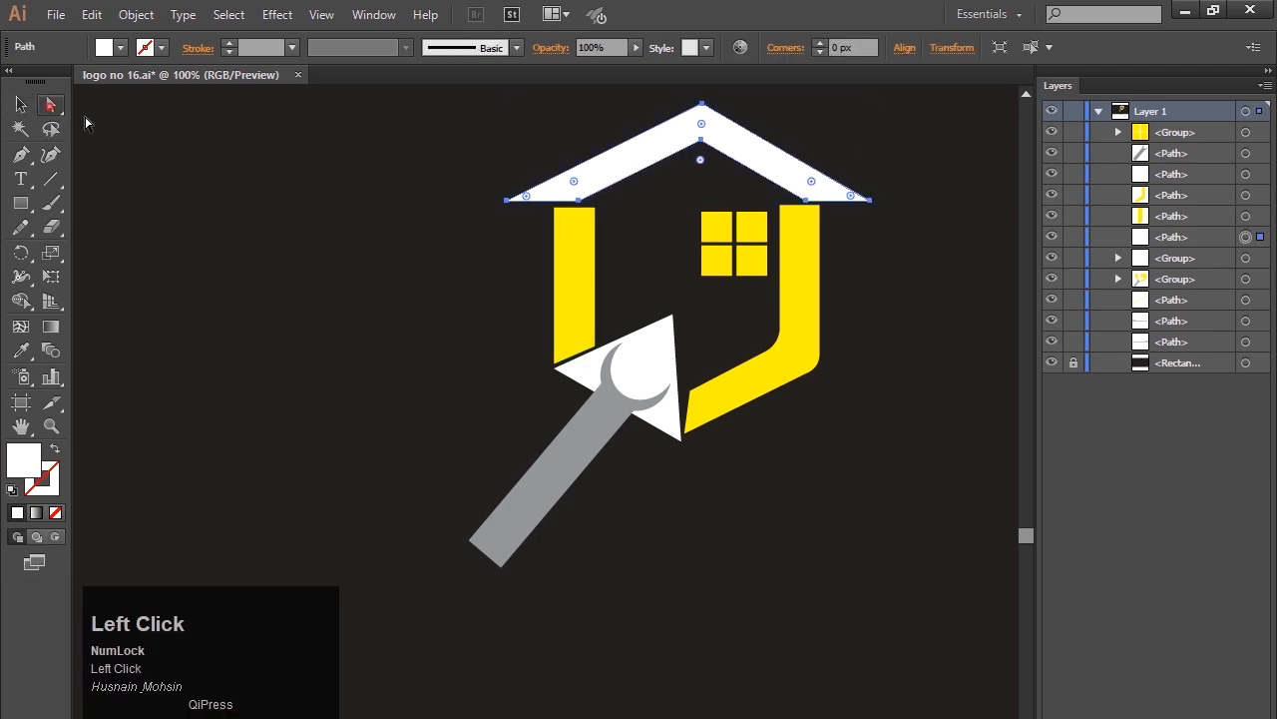
click(580, 200)
key(shift+Right)
key(shift+Right)
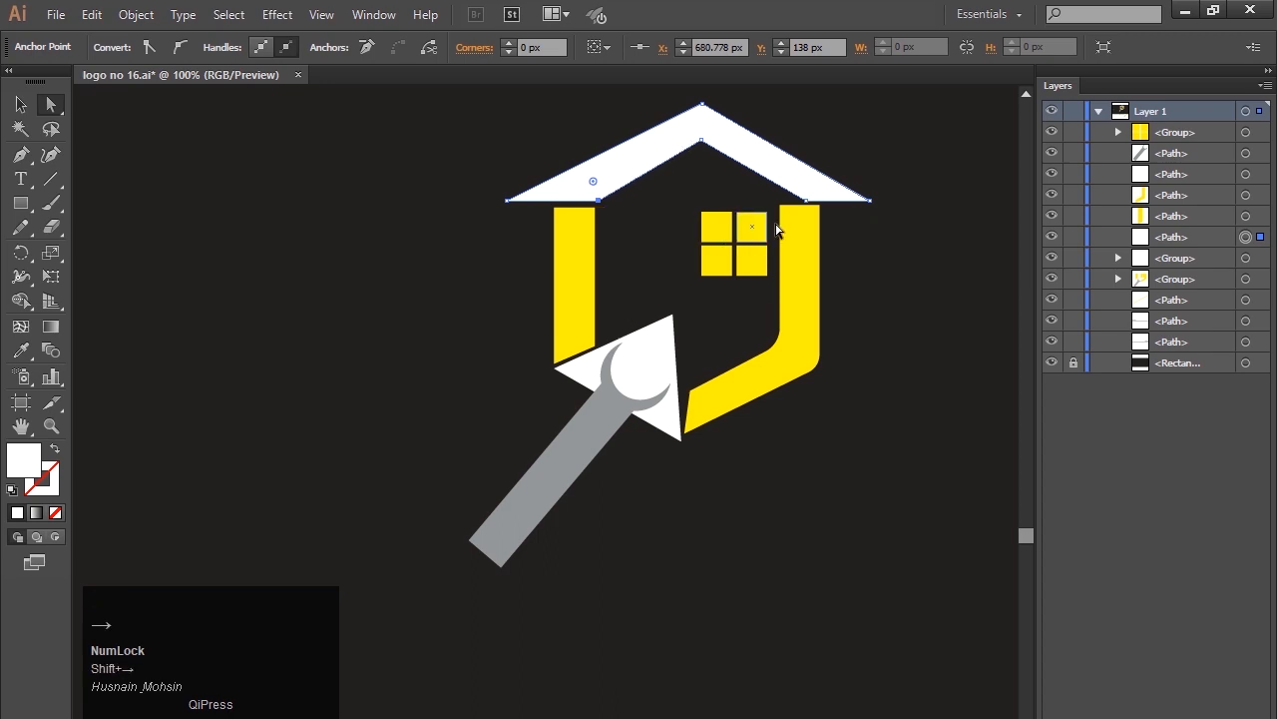
Move the roof's inner right bottom anchor point left to line up with the right wall's inner edge.
click(807, 201)
key(shift+Left)
key(shift+Left)
key(shift+Left)
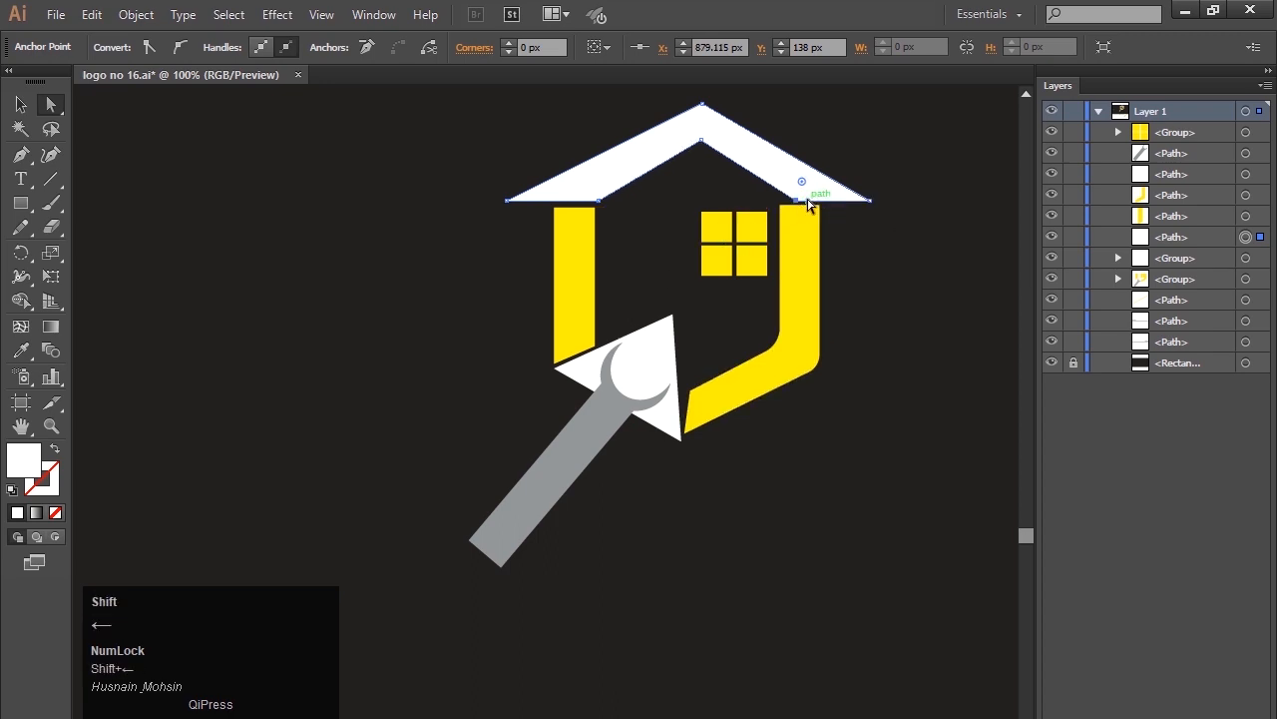
click(471, 265)
Shift the roof's inner left bottom anchor point another 10 px to the right.
click(622, 170)
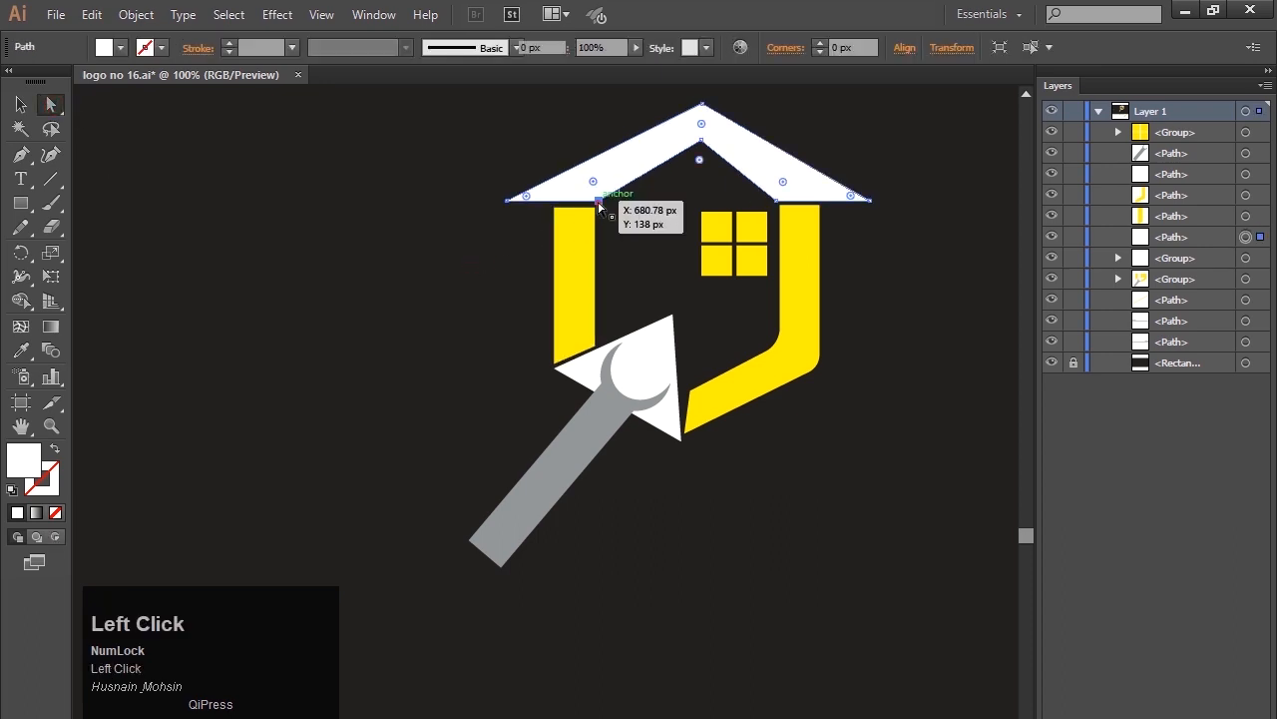
click(596, 202)
key(shift+Right)
click(504, 251)
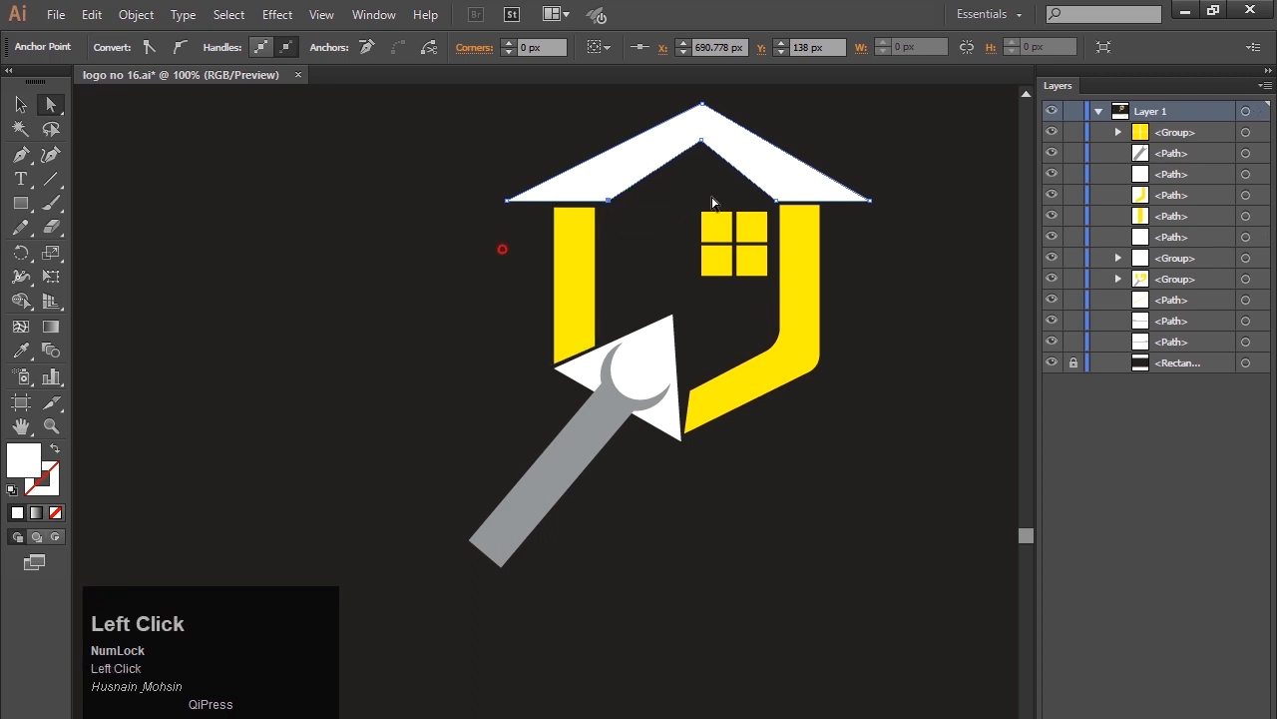
Lower the roof's inner peak anchor point by about 9 px to thin the opening beneath the peak.
click(702, 143)
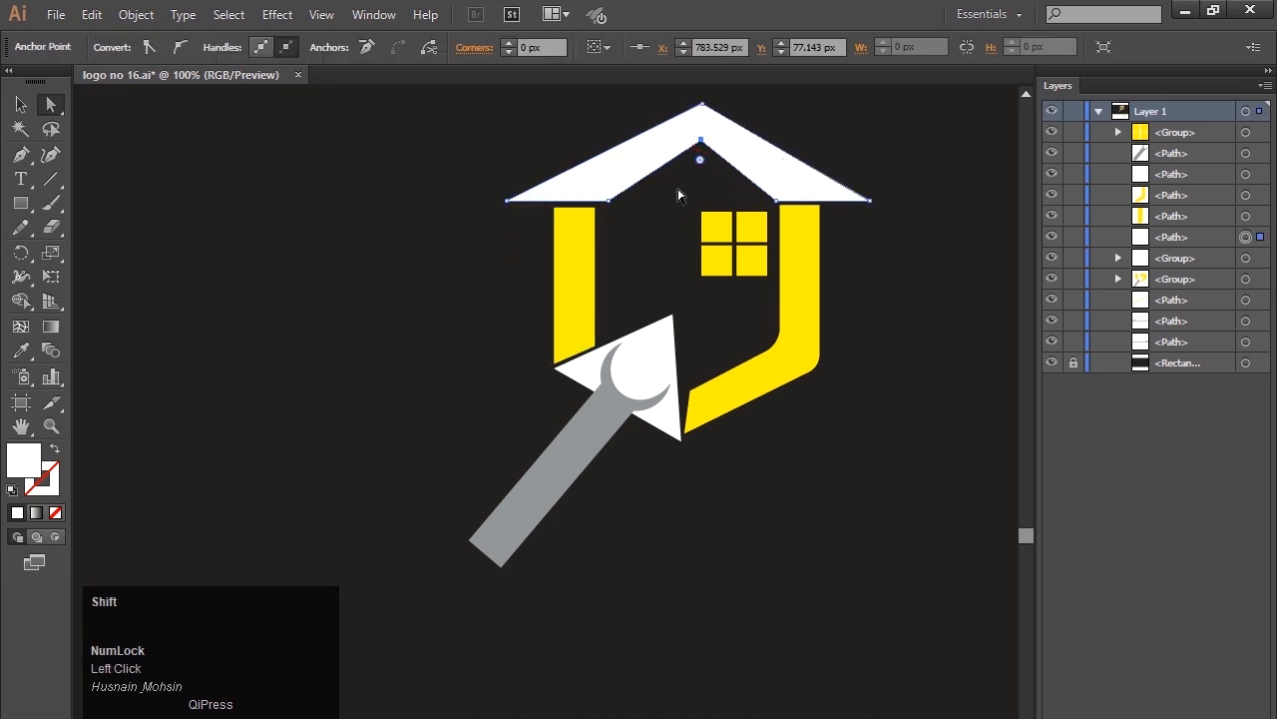
key(shift+Down)
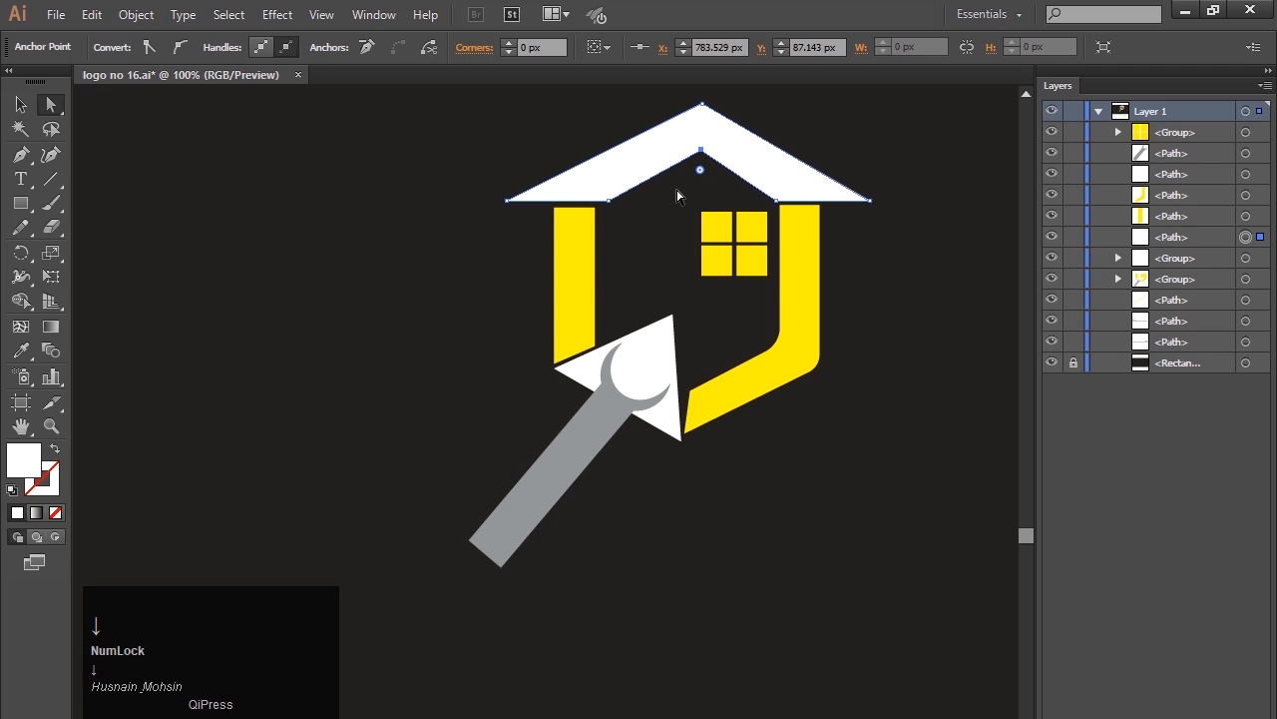
key(Down)
key(Down)
key(Down)
key(Down)
key(Down)
key(Down)
key(Down)
key(Down)
key(Up)
key(Up)
key(Up)
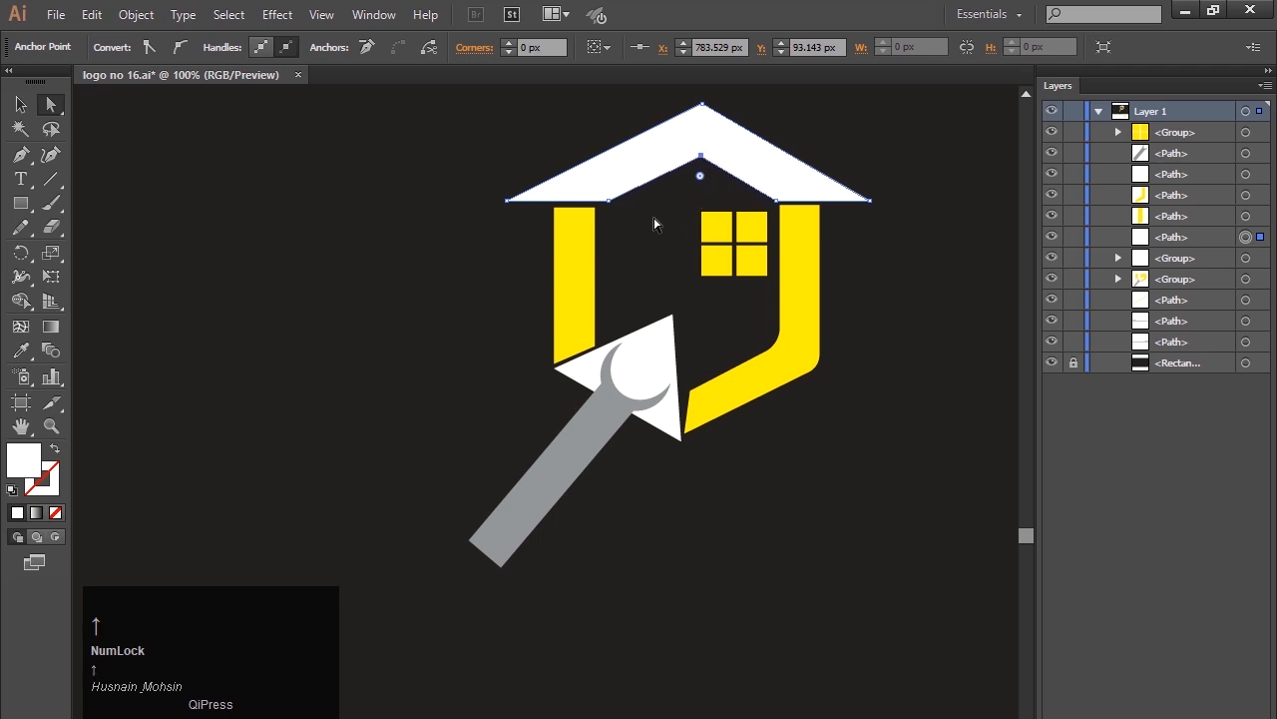
key(Up)
key(Up)
key(Up)
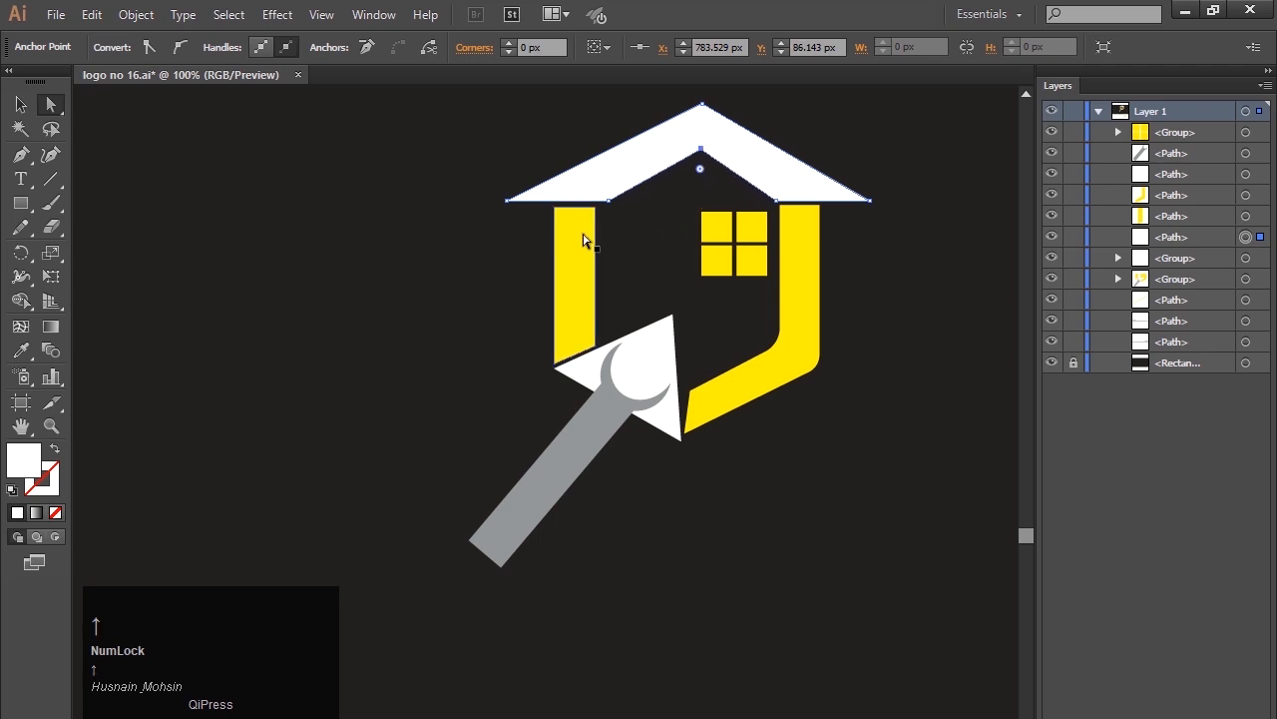
click(486, 244)
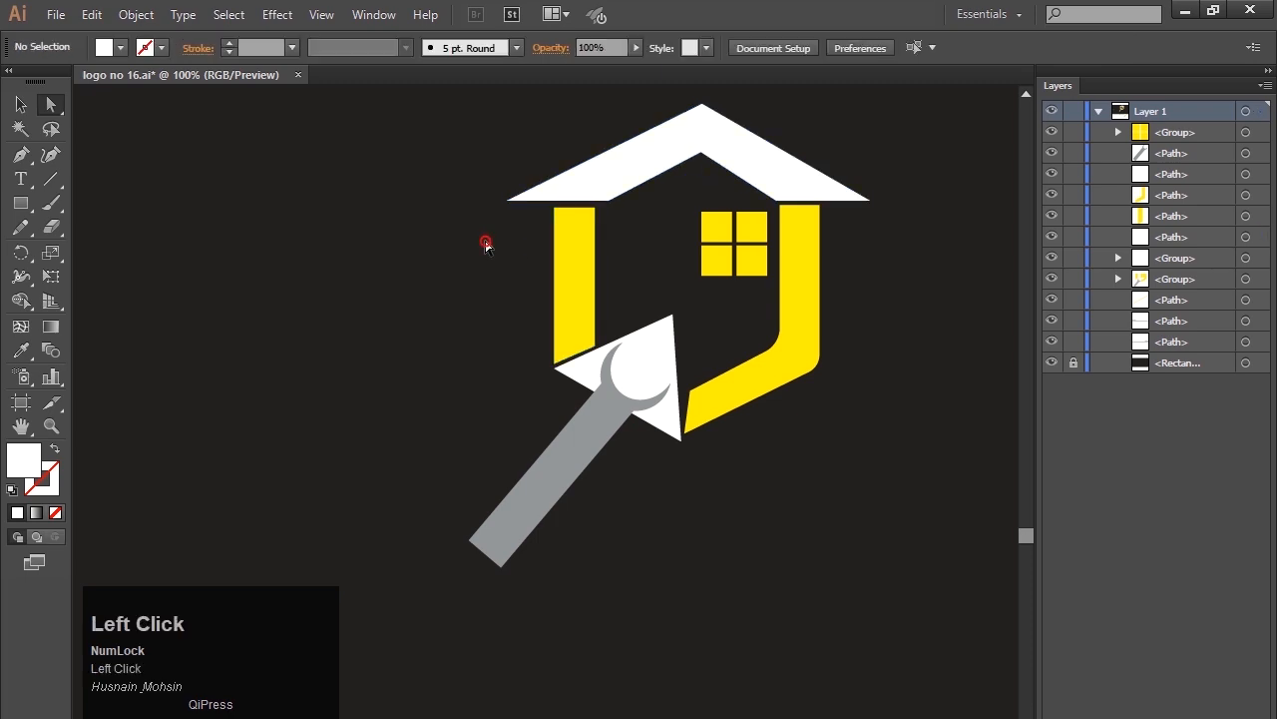
Move the roof's outer left bottom anchor point about 30 px to the right to shorten the overhang.
click(558, 191)
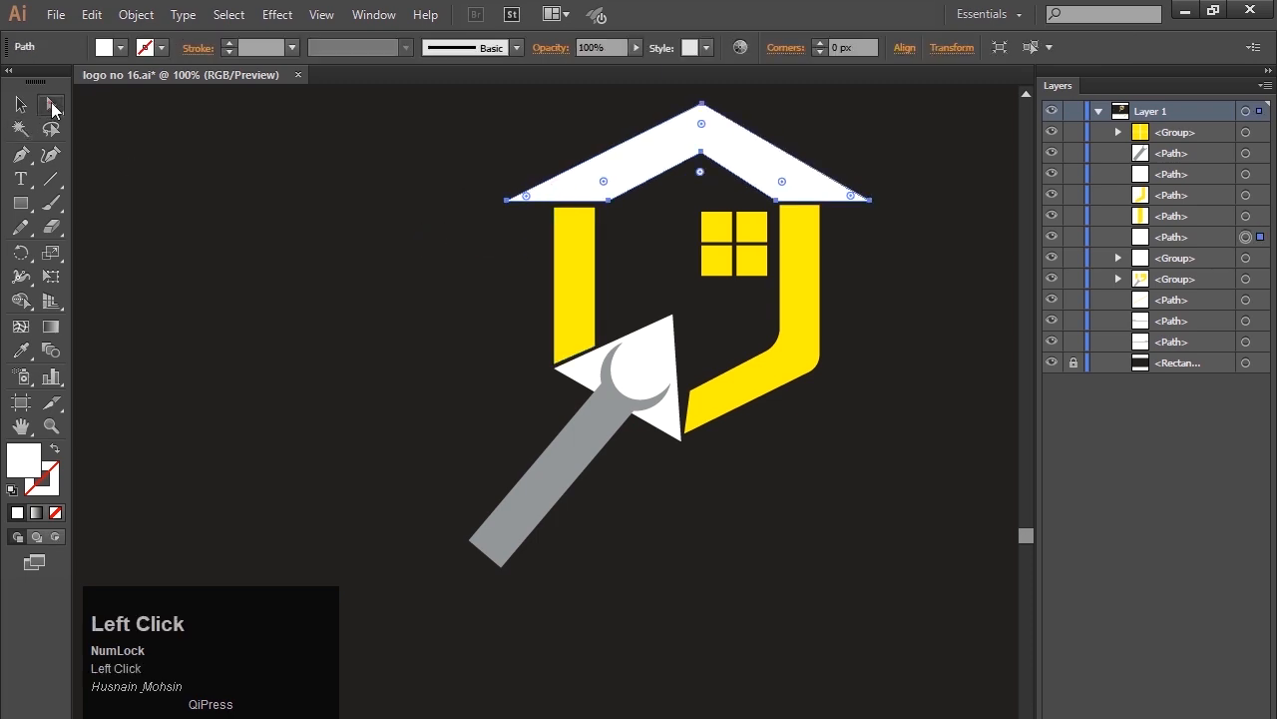
click(508, 201)
key(Right)
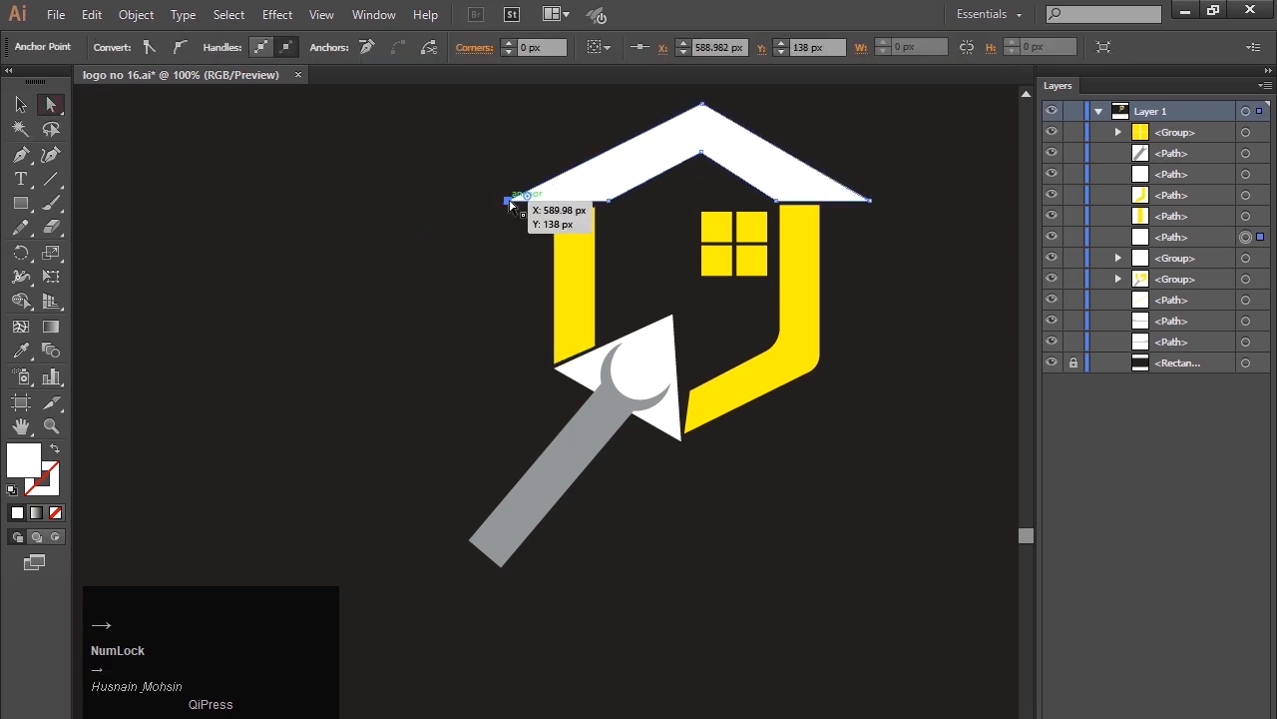
key(shift+Right)
key(shift+Right)
key(shift+Right)
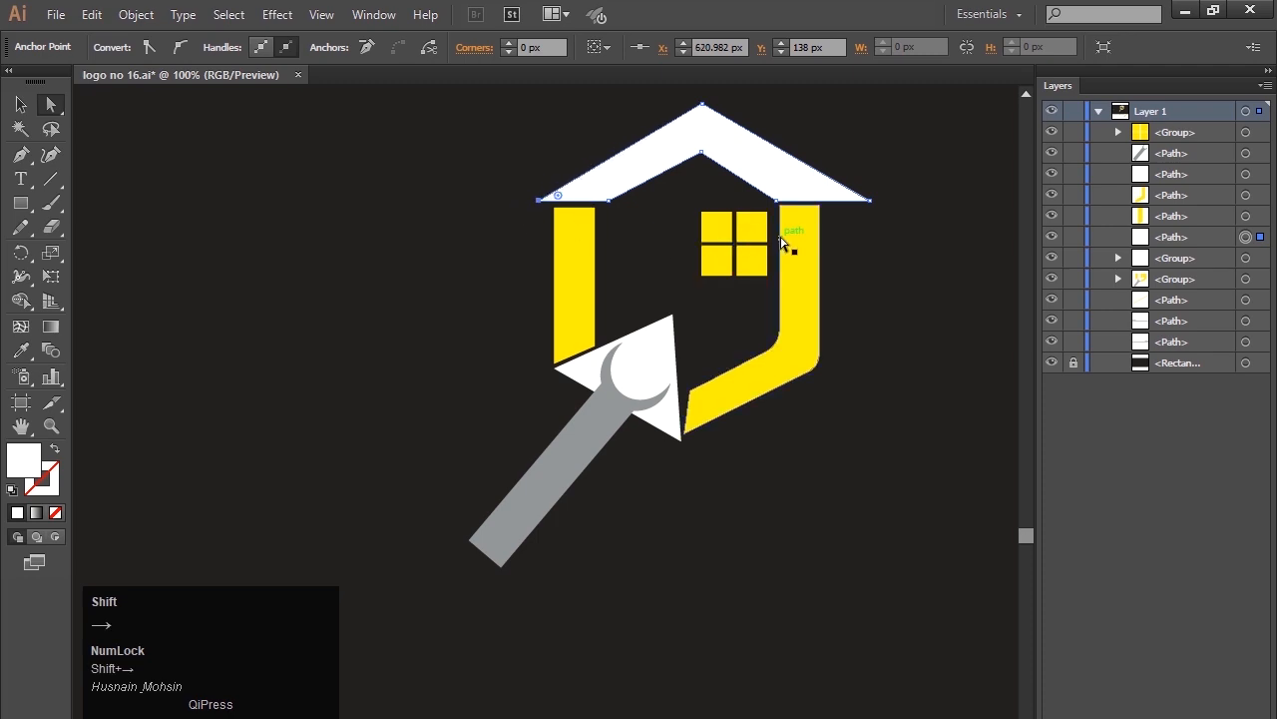
click(869, 201)
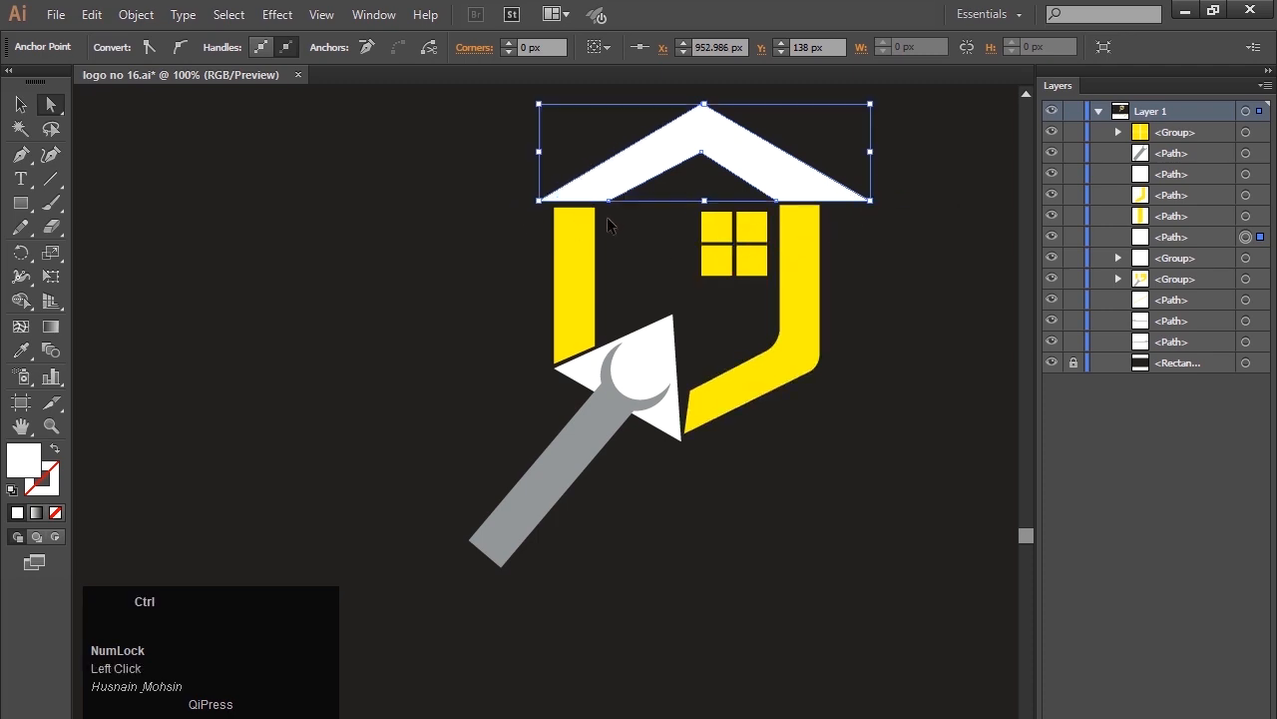
Undo the roof overhang edits back to the narrower roof that spans just the two yellow walls, and deselect it.
key(ctrl+z)
key(ctrl+z)
key(ctrl+z)
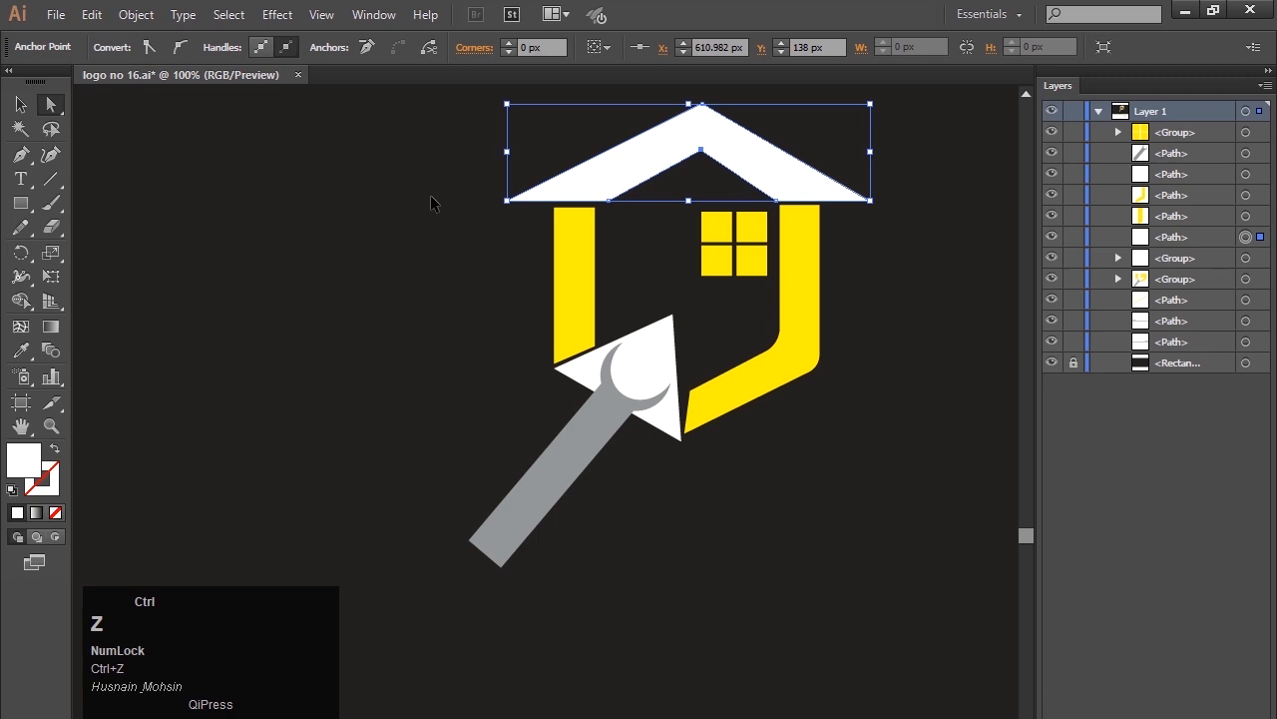
key(ctrl+z)
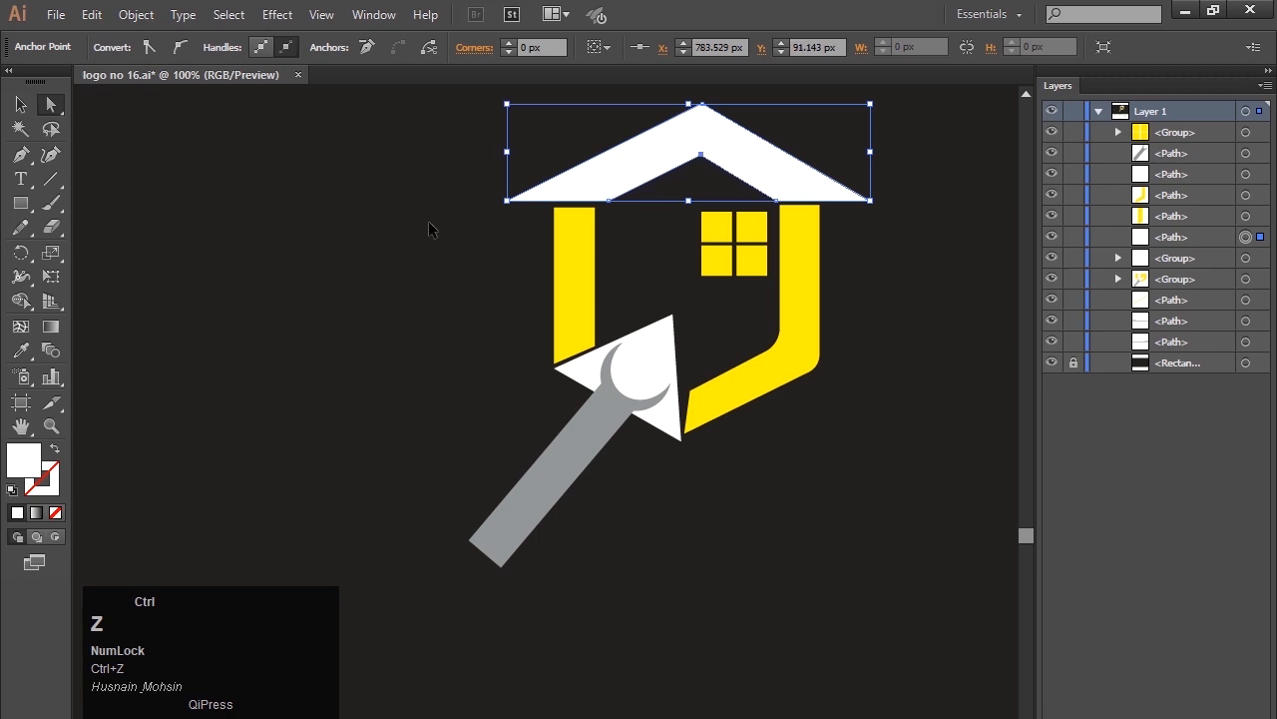
key(ctrl+z)
key(ctrl+z)
key(ctrl+z)
key(ctrl+z)
key(ctrl+z)
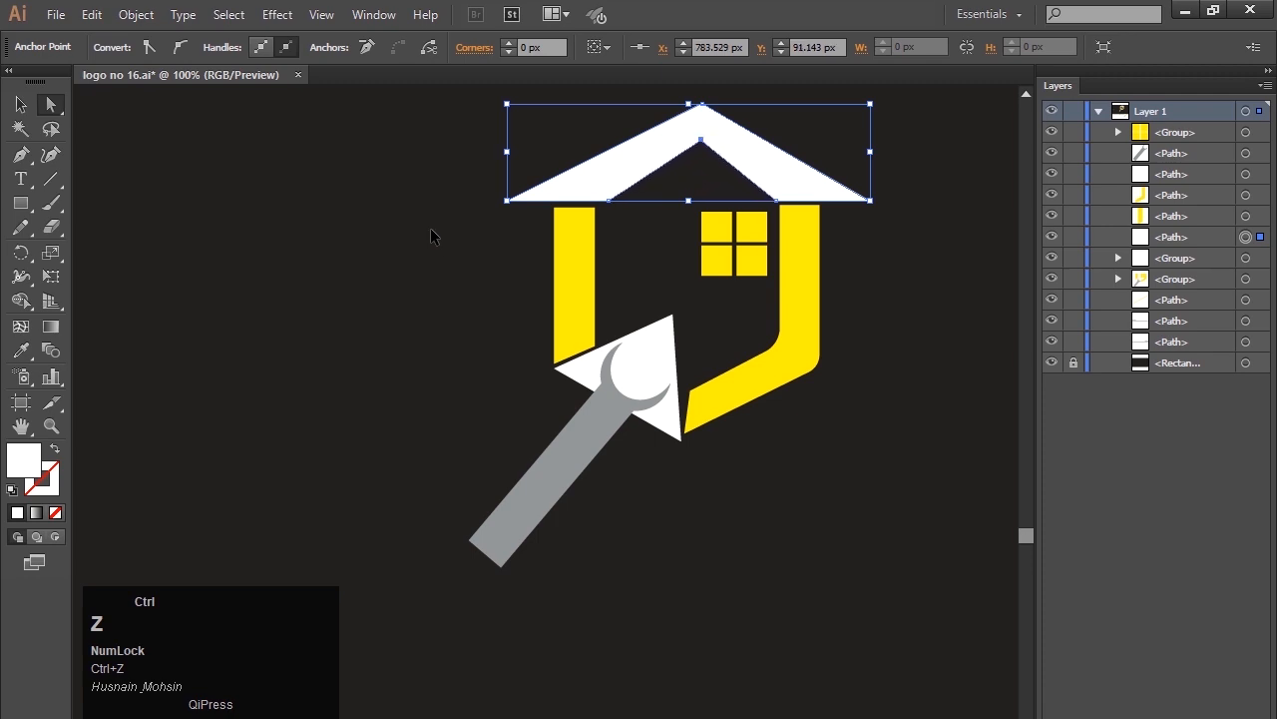
key(ctrl+z)
key(ctrl+z)
key(ctrl+z)
key(ctrl+z)
key(ctrl+z)
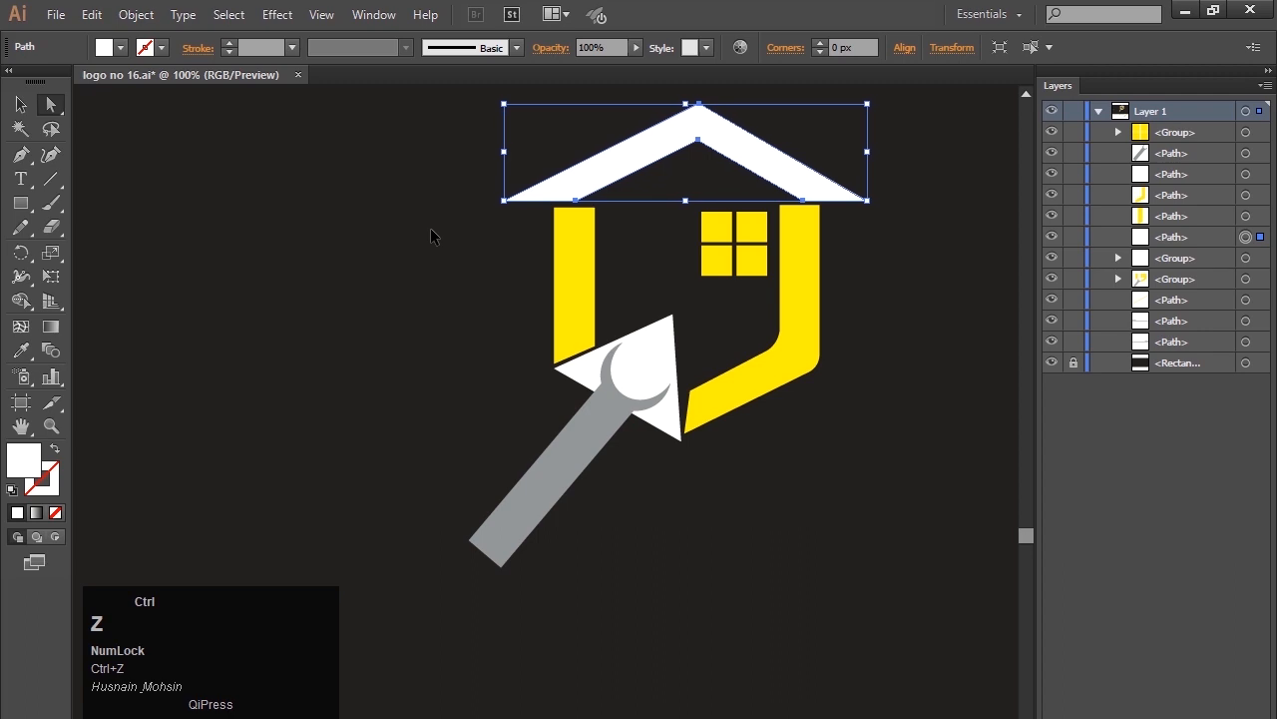
key(ctrl+z)
key(ctrl+z)
key(ctrl+z)
key(ctrl+z)
key(ctrl+z)
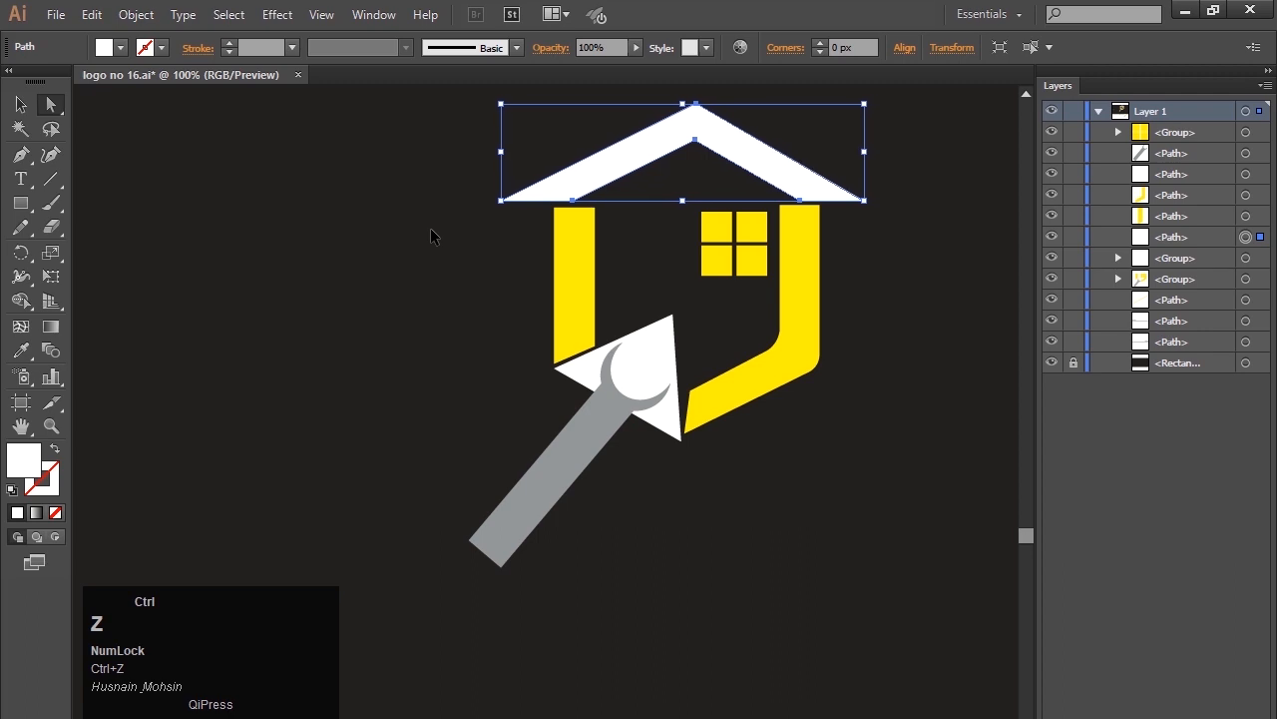
key(ctrl+z)
key(ctrl+z)
key(ctrl+z)
key(ctrl+z)
key(ctrl+z)
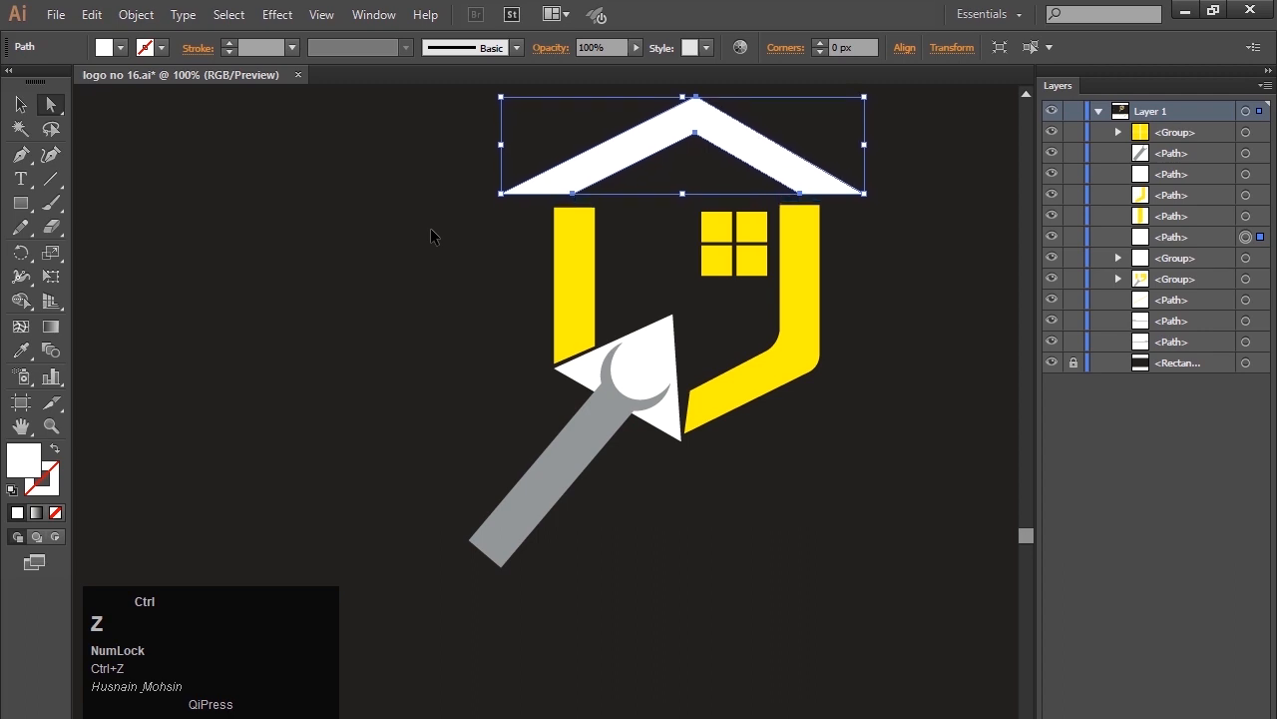
key(ctrl+z)
key(ctrl+z)
key(ctrl+z)
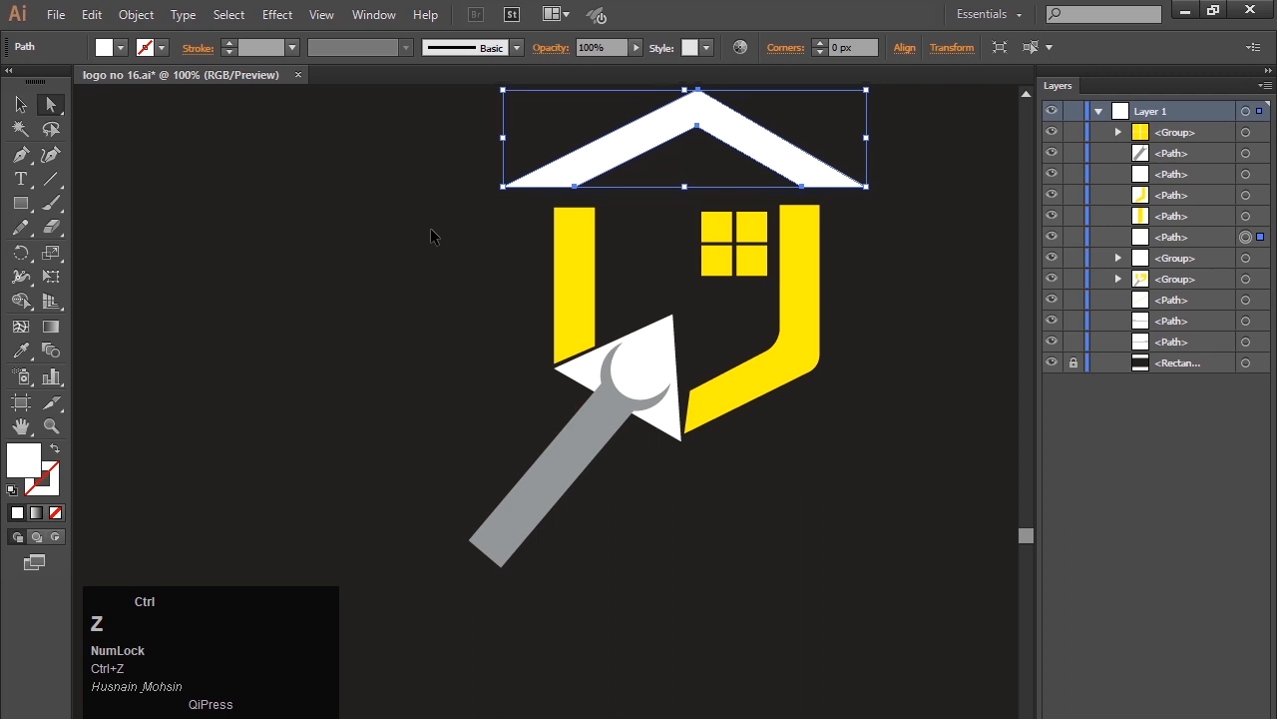
click(446, 251)
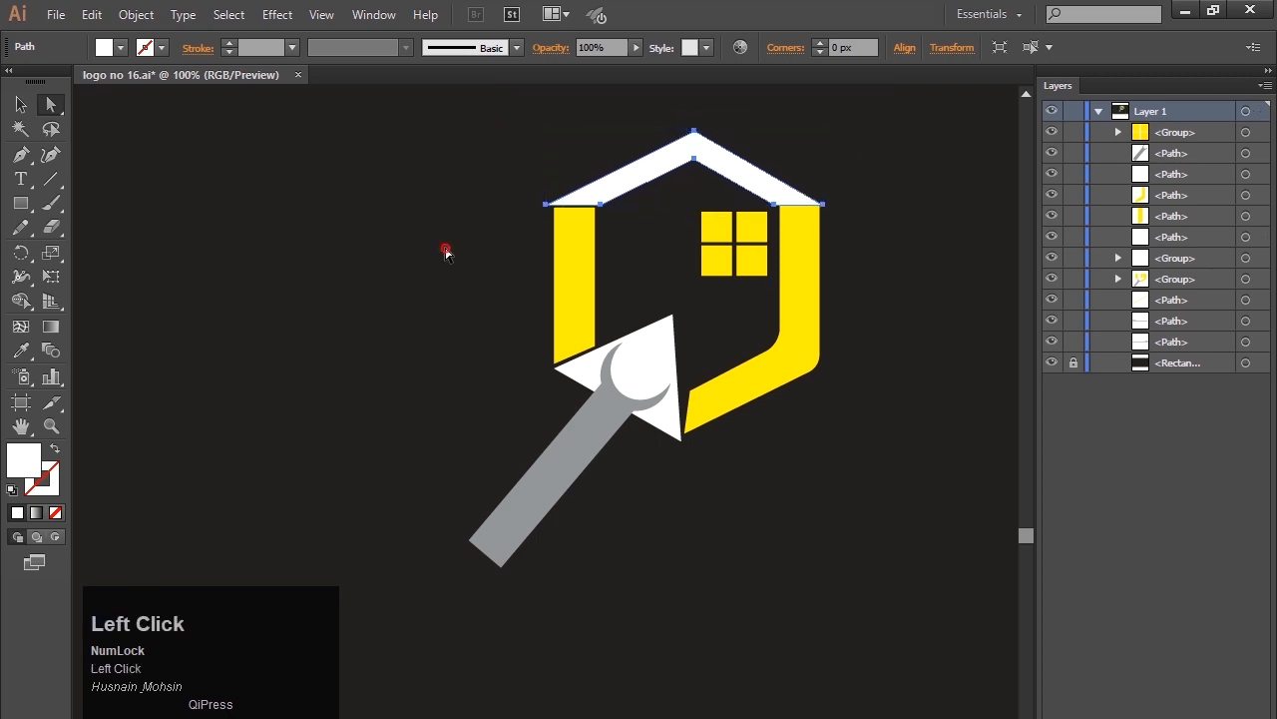
Nudge the roof's outer right slope up 2 px, then raise its outer peak anchor point slightly left to thicken the roof.
click(765, 173)
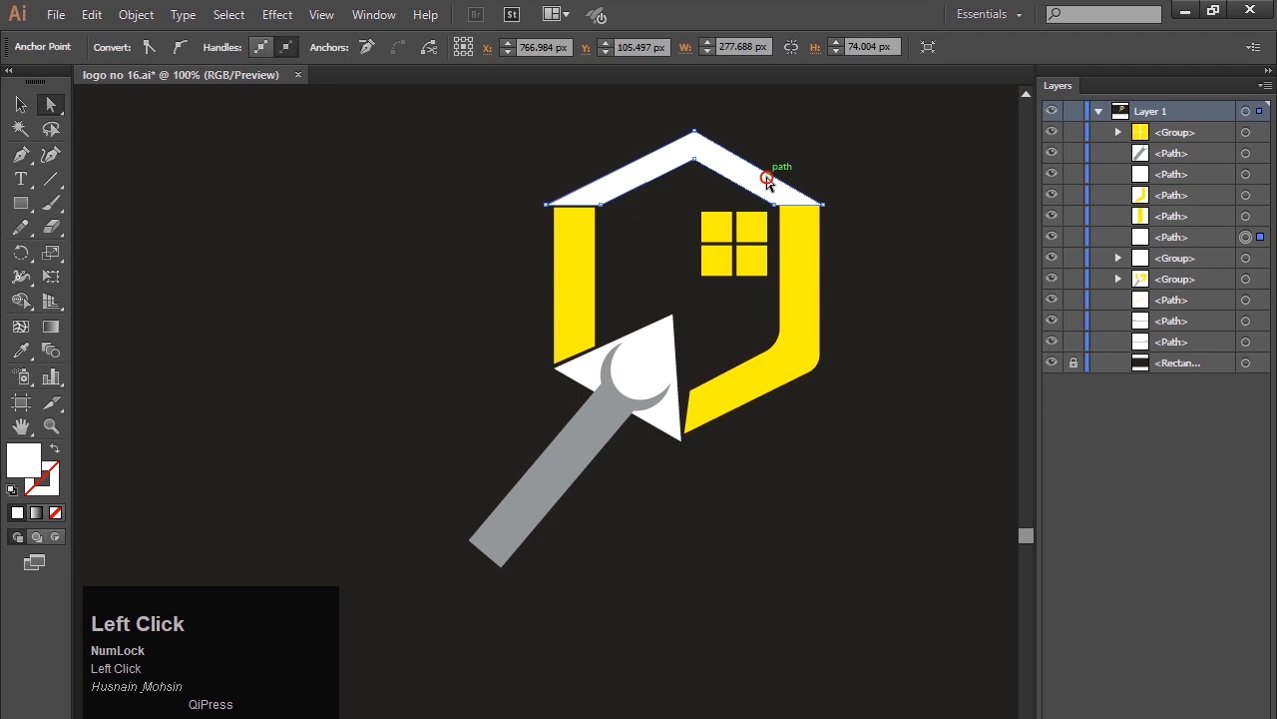
key(Up)
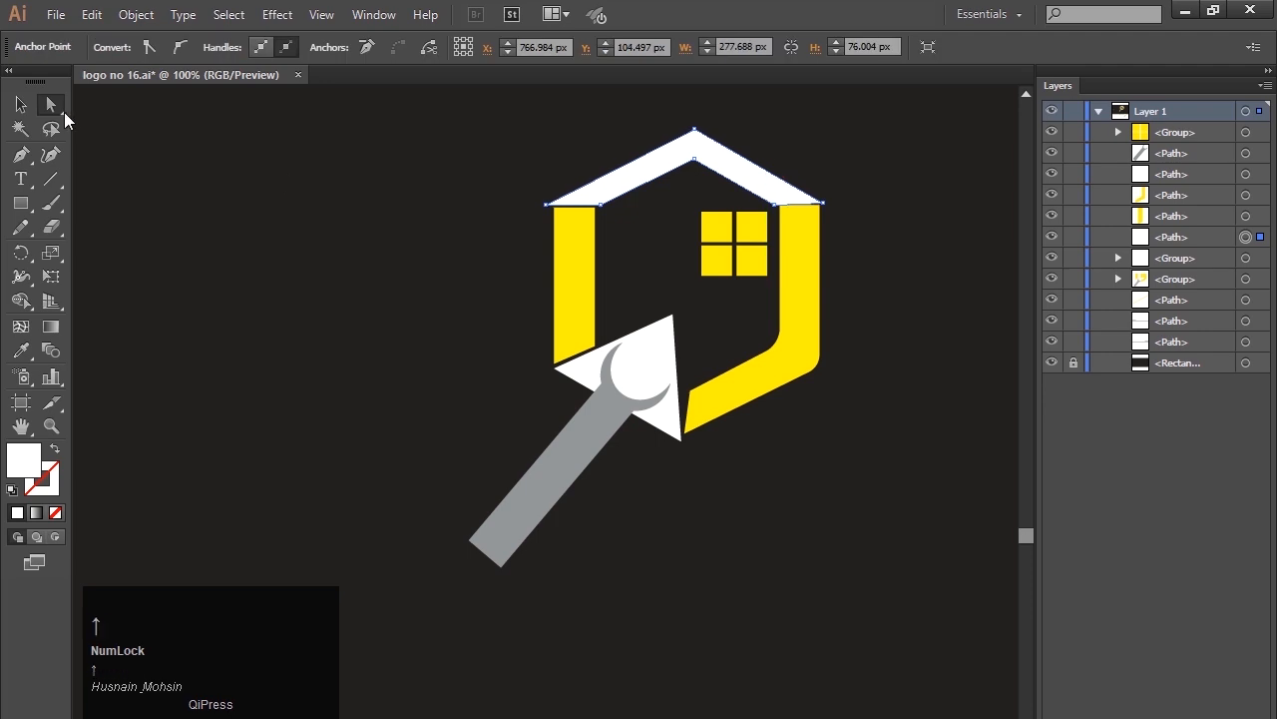
click(51, 104)
click(694, 130)
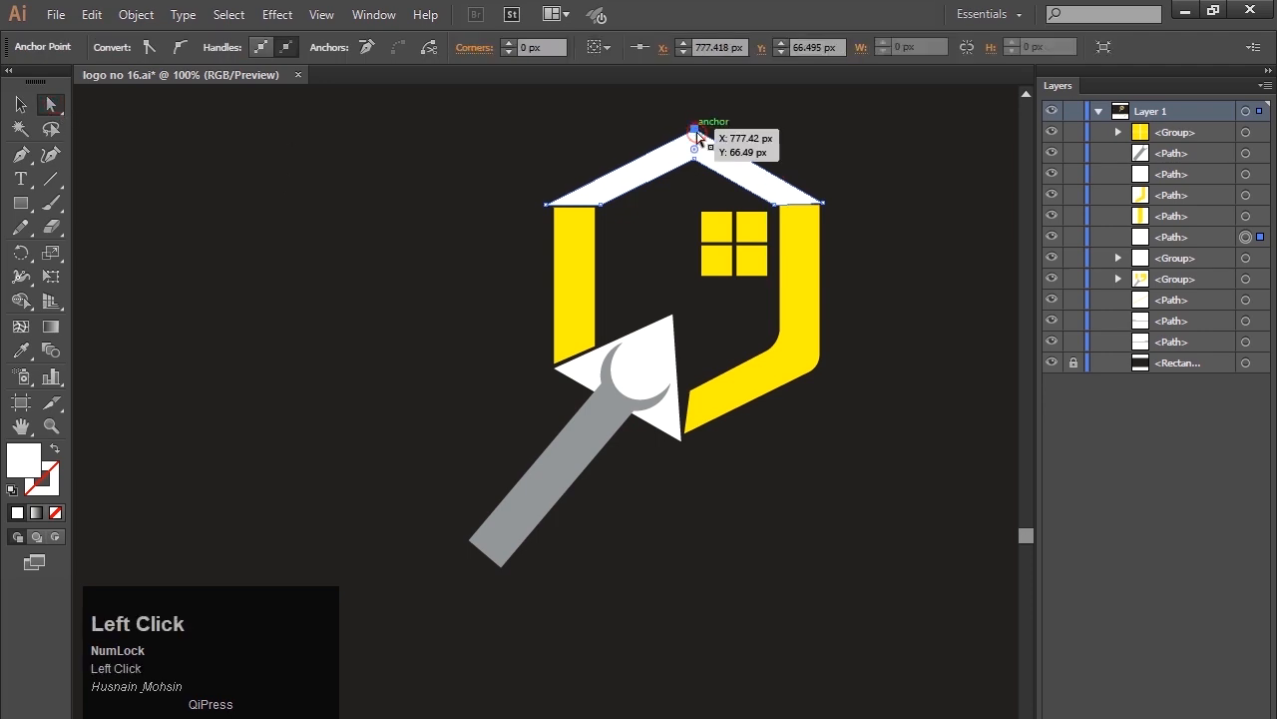
key(Up)
key(Up)
key(Up)
key(Up)
key(Up)
key(Up)
key(Up)
key(Up)
key(Up)
key(Up)
key(Up)
key(Up)
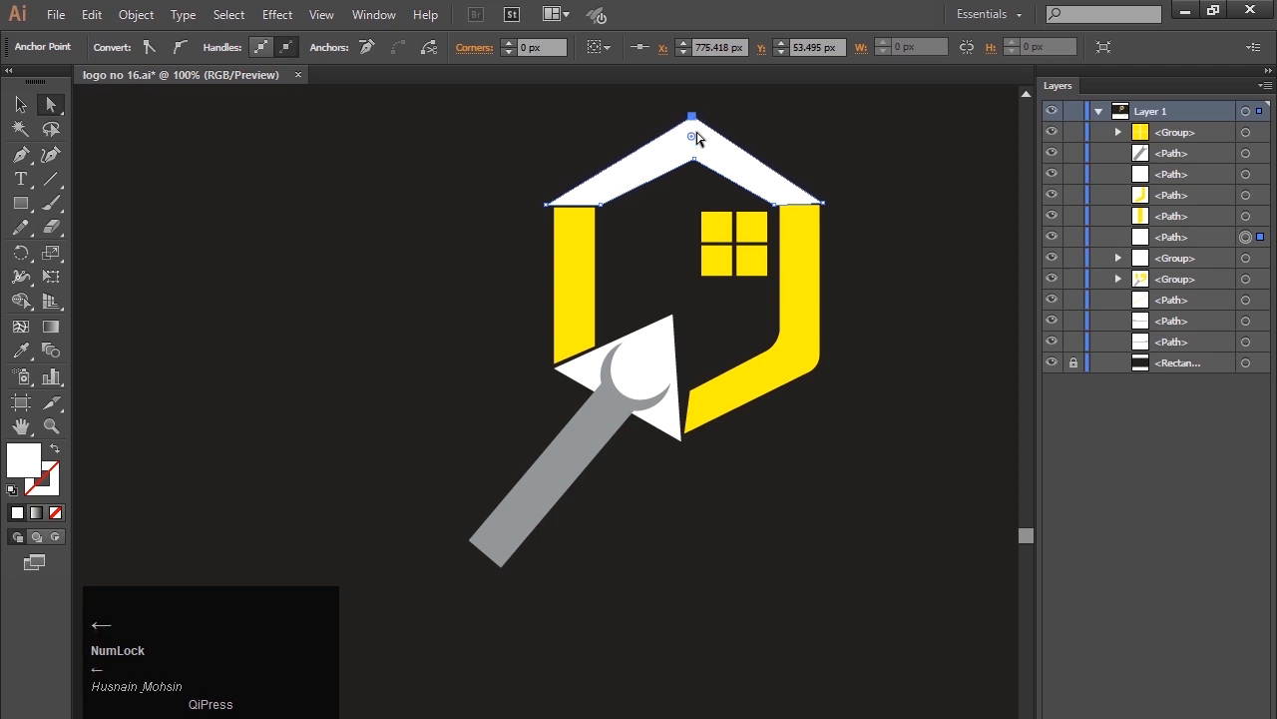
key(Up)
click(488, 160)
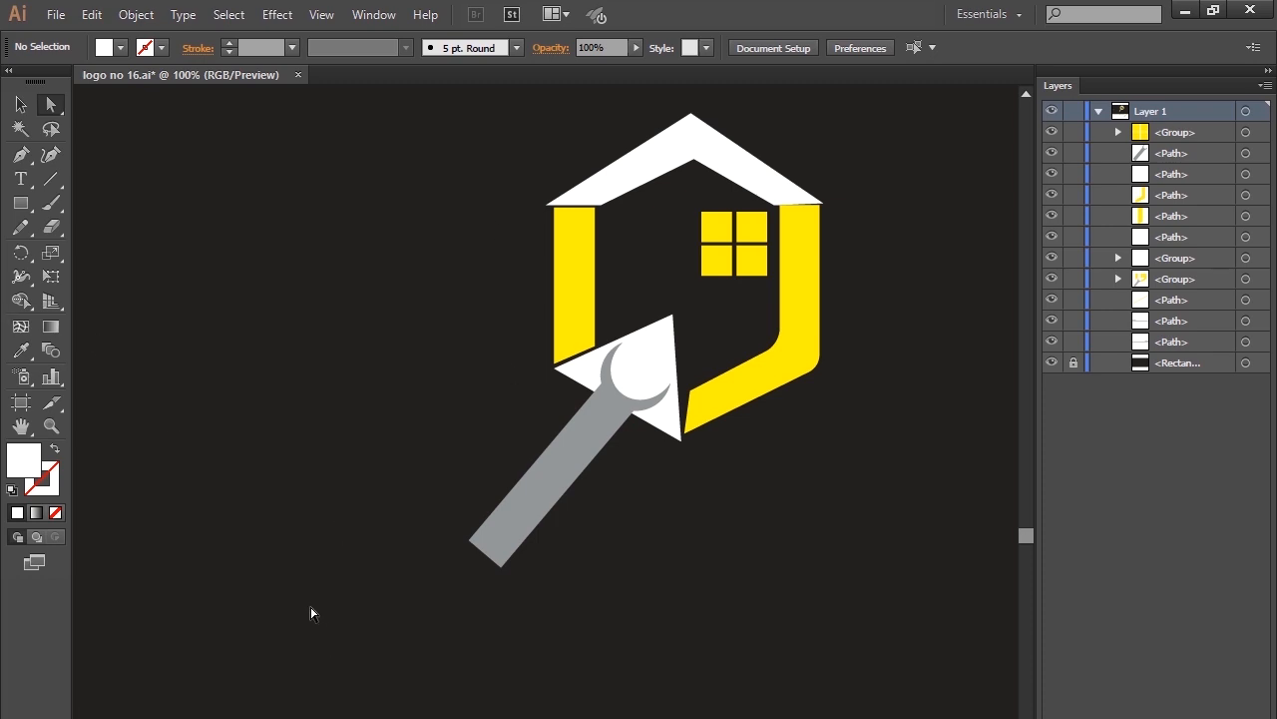
Try to shorten the grey wrench from its handle end, then undo the distortion.
click(562, 476)
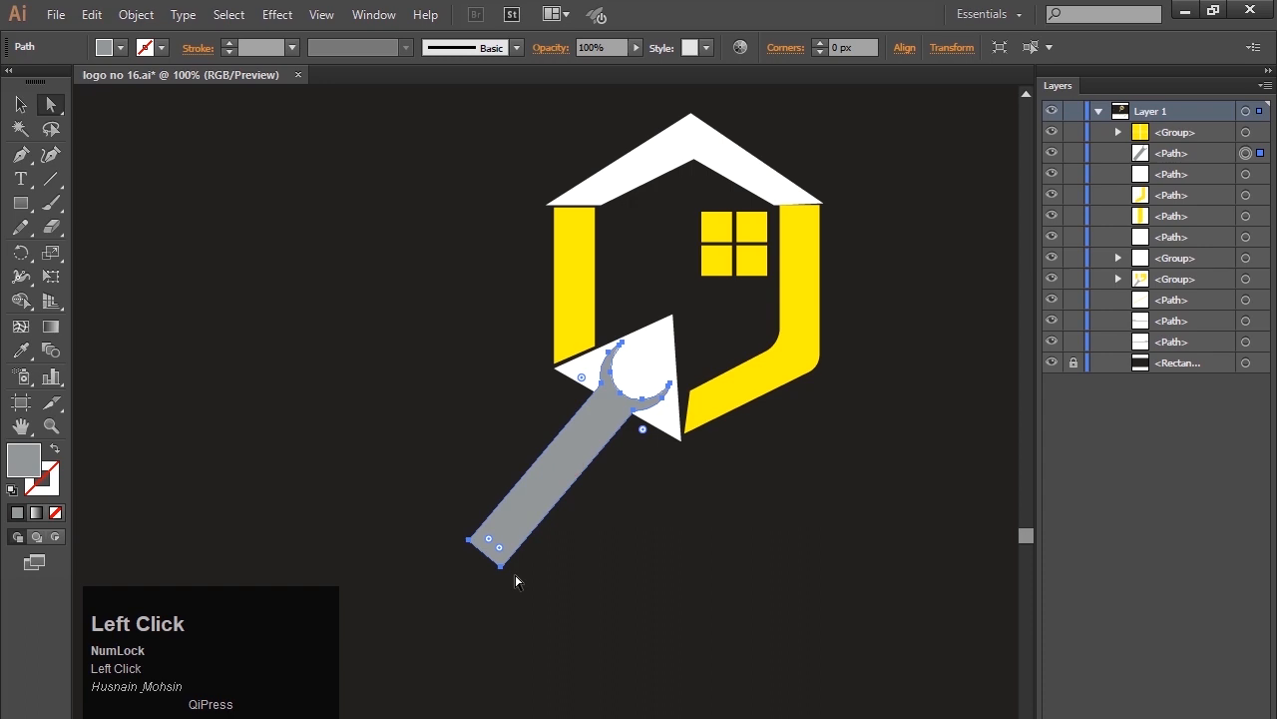
click(21, 104)
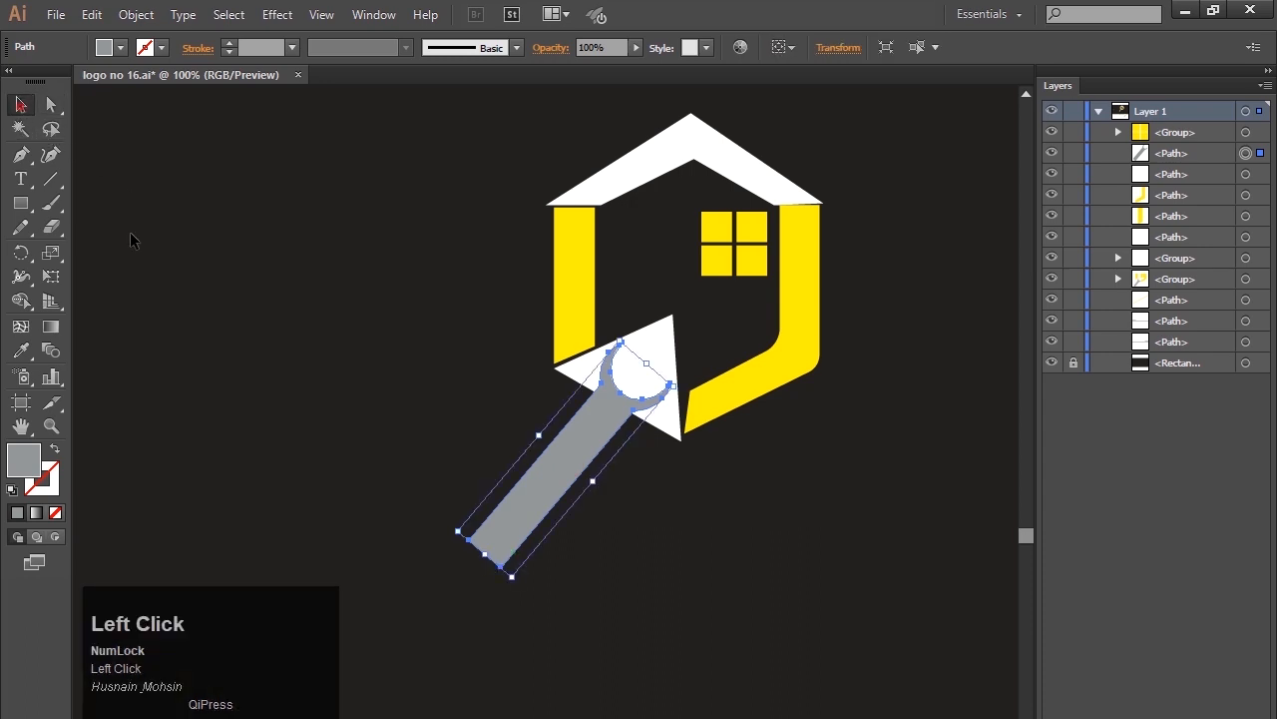
click(340, 409)
drag(485, 554, 561, 462)
click(595, 539)
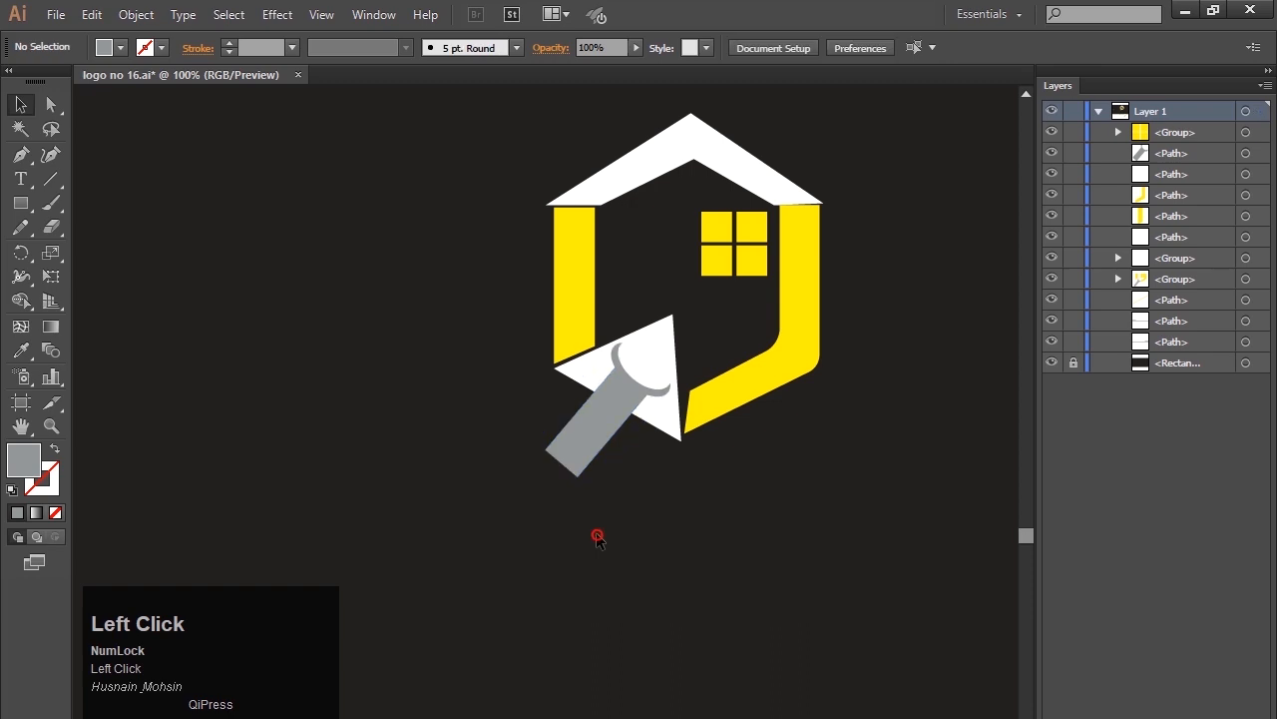
click(590, 420)
key(ctrl+z)
key(ctrl+z)
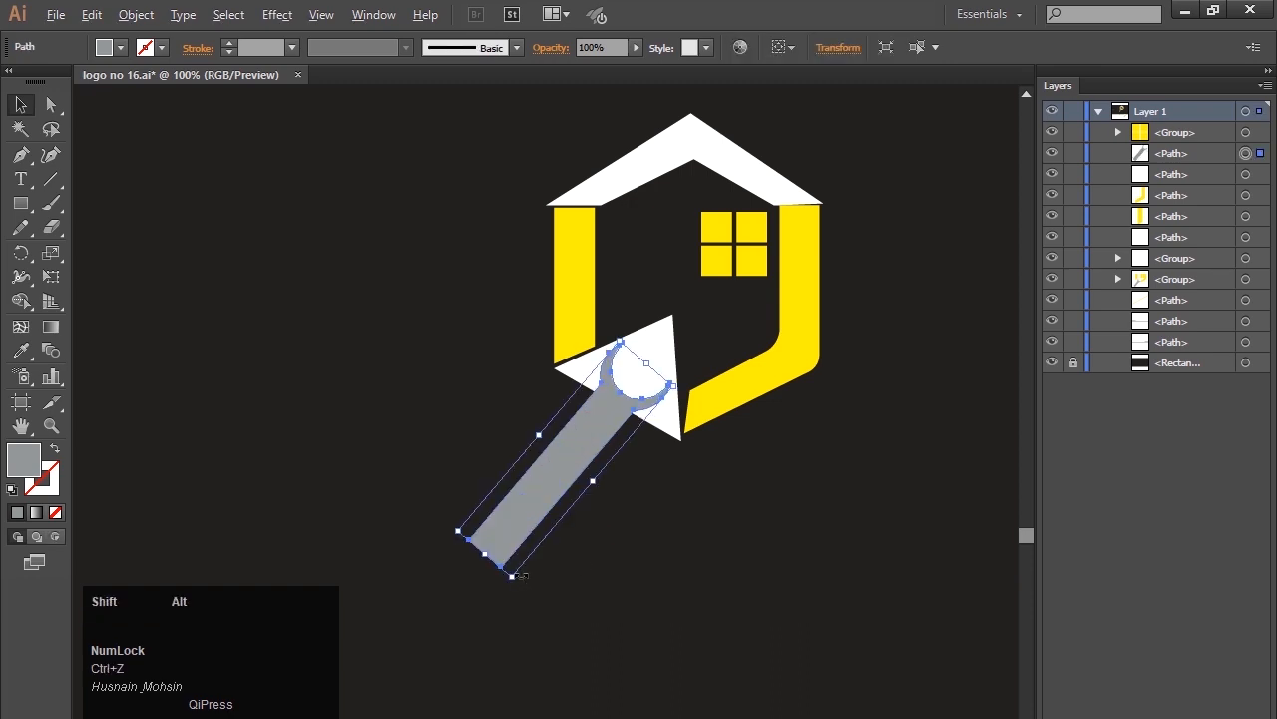
Scale the grey wrench proportionally around its centre to about 60% and place its head on the white triangle.
drag(512, 577, 537, 522)
click(596, 621)
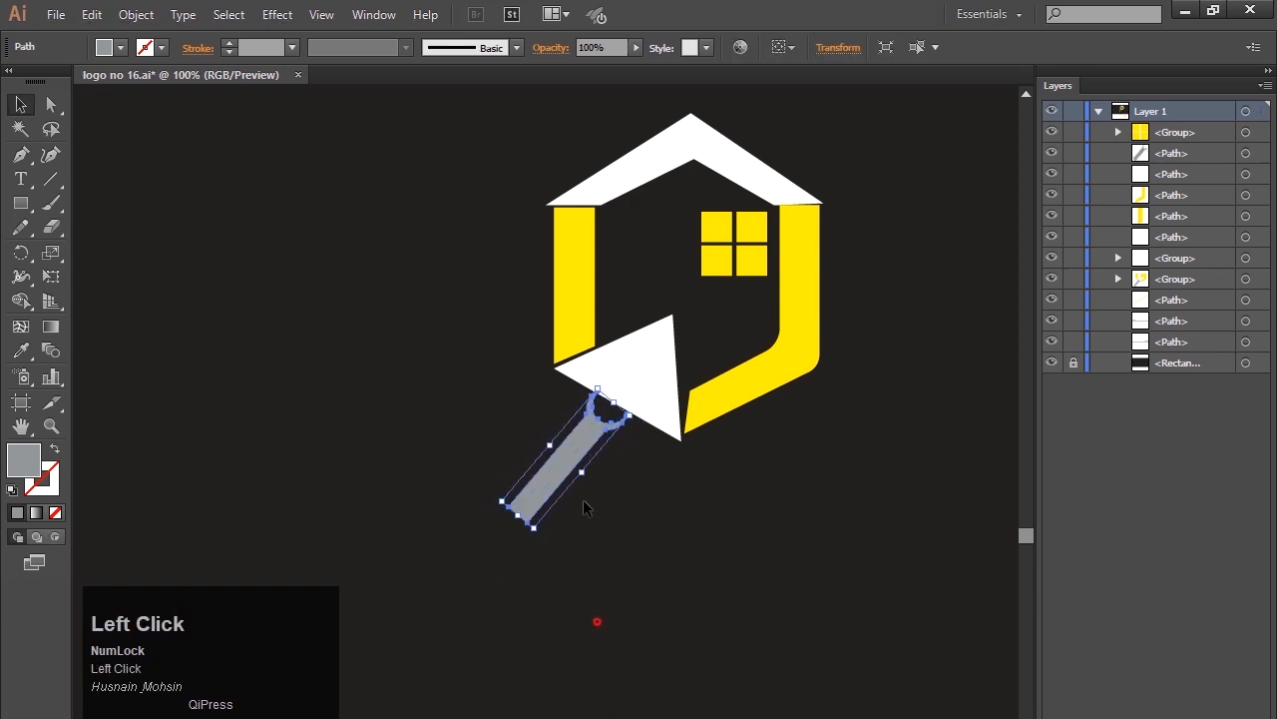
drag(566, 474, 601, 434)
click(633, 512)
Place the CLICK THE HOME text and tagline group centred below the house and enlarge it to match the house's width.
click(687, 711)
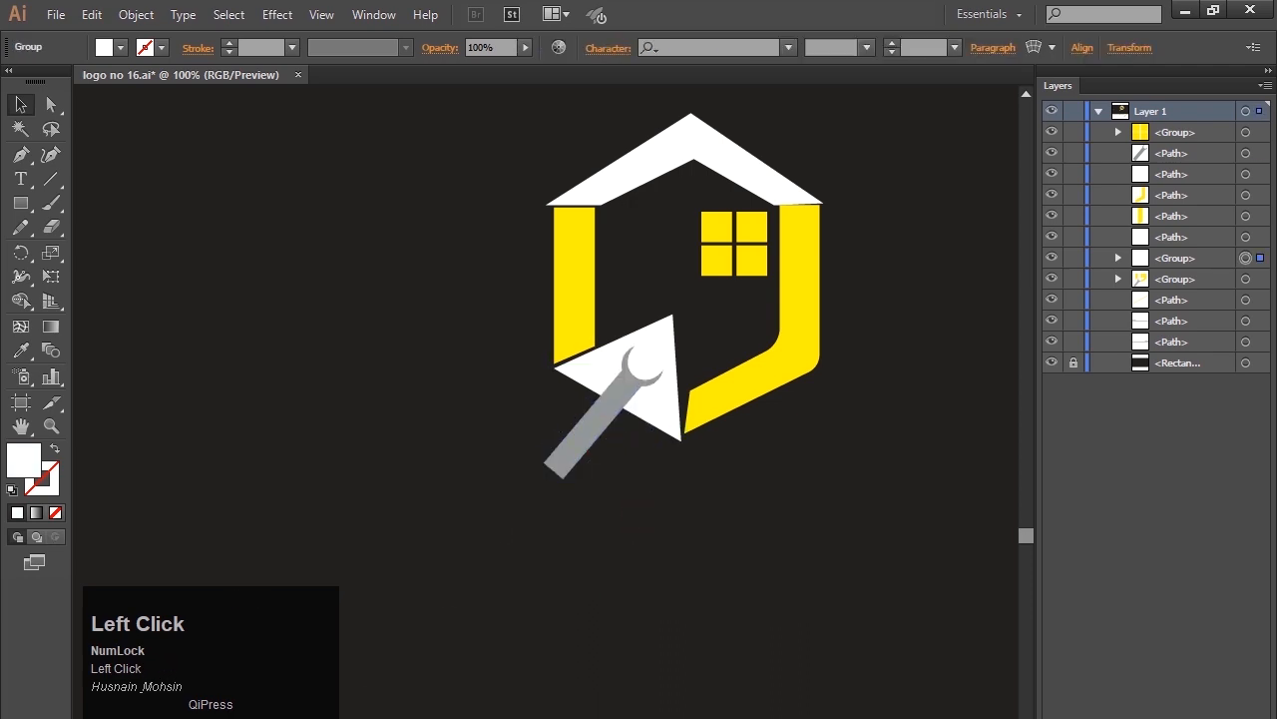
drag(687, 711, 761, 512)
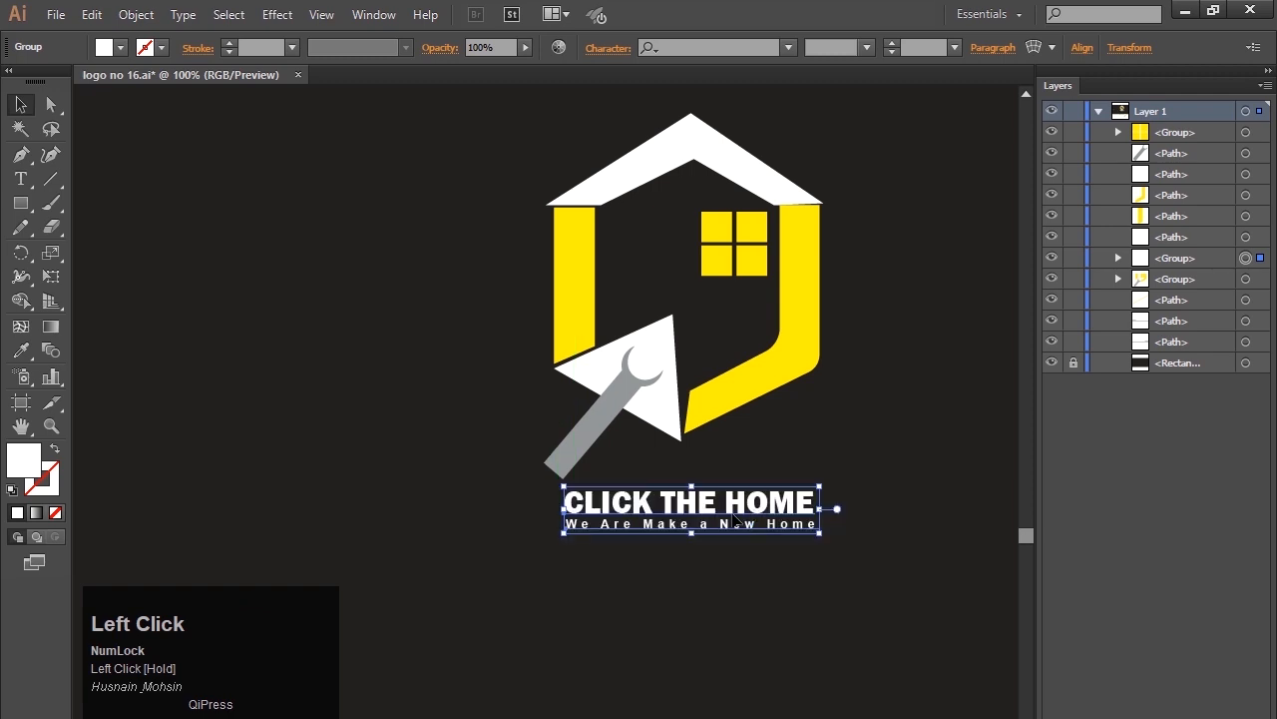
mouse_move(826, 536)
mouse_down()
mouse_move(820, 521)
mouse_move(844, 532)
mouse_move(837, 545)
mouse_up()
click(703, 589)
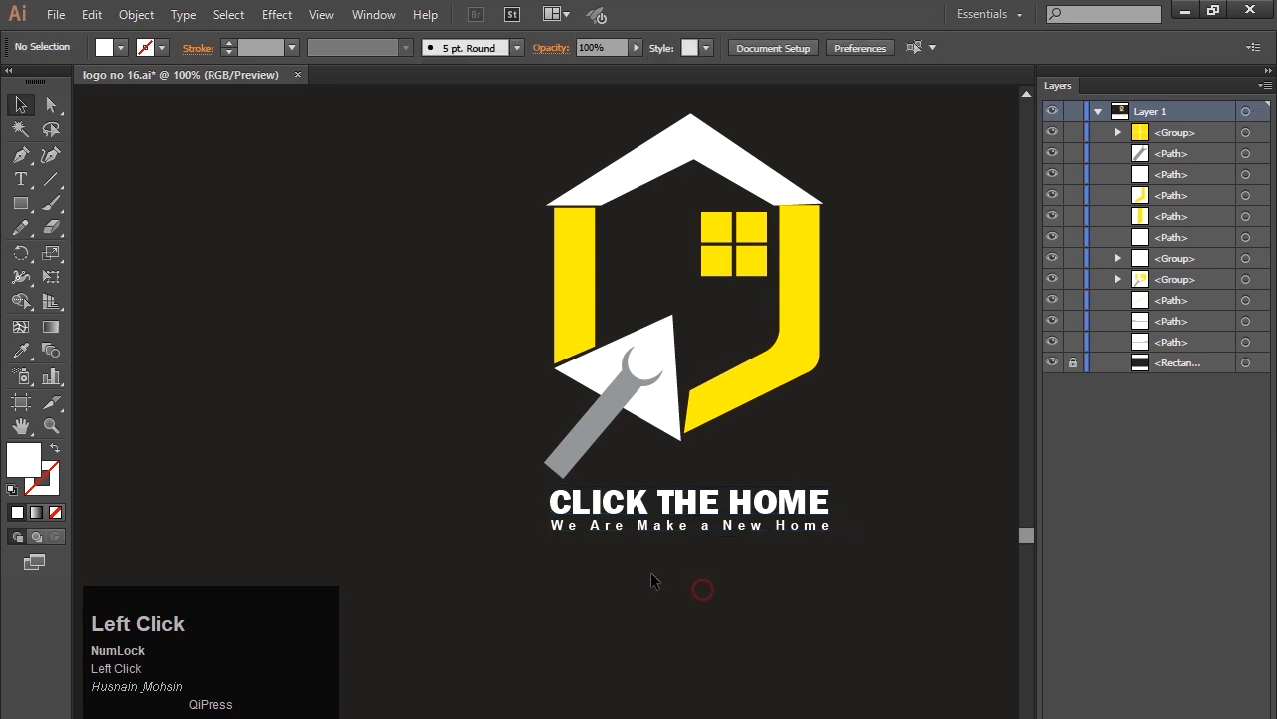
Group the house, window, wrench, triangle and text into a single logo group and deselect it.
drag(530, 140, 872, 581)
key(ctrl+g)
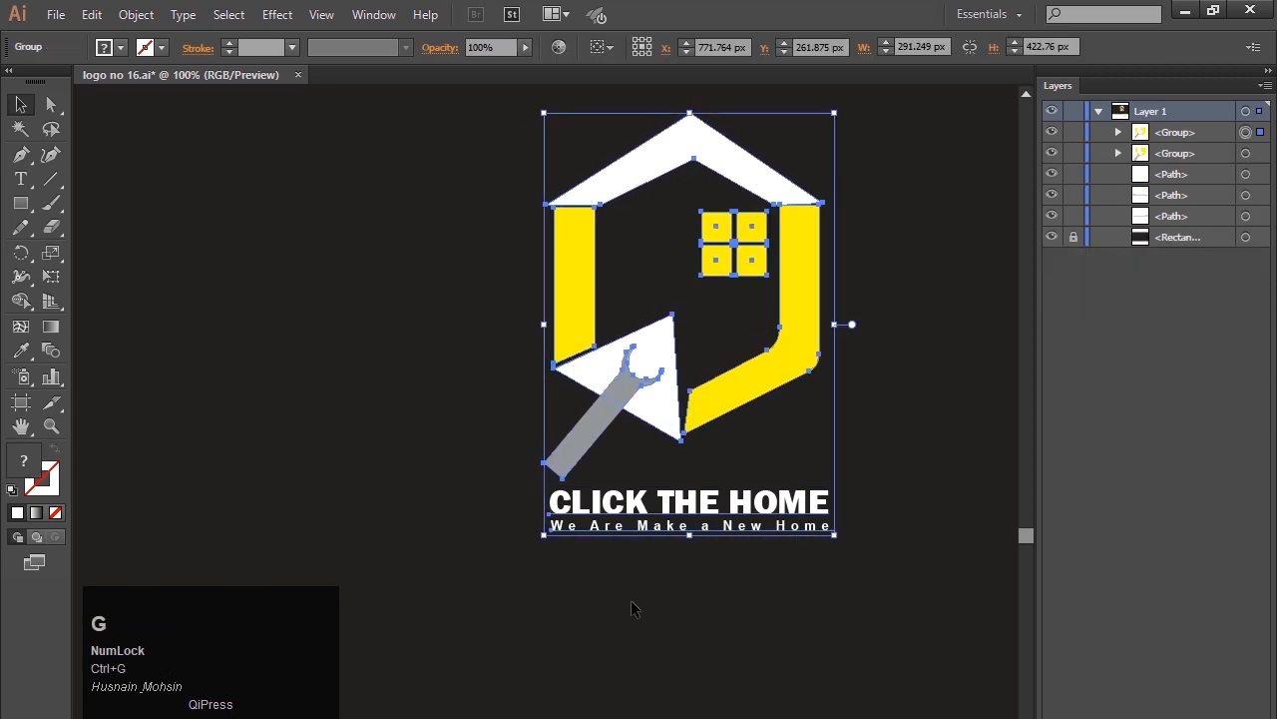
click(602, 589)
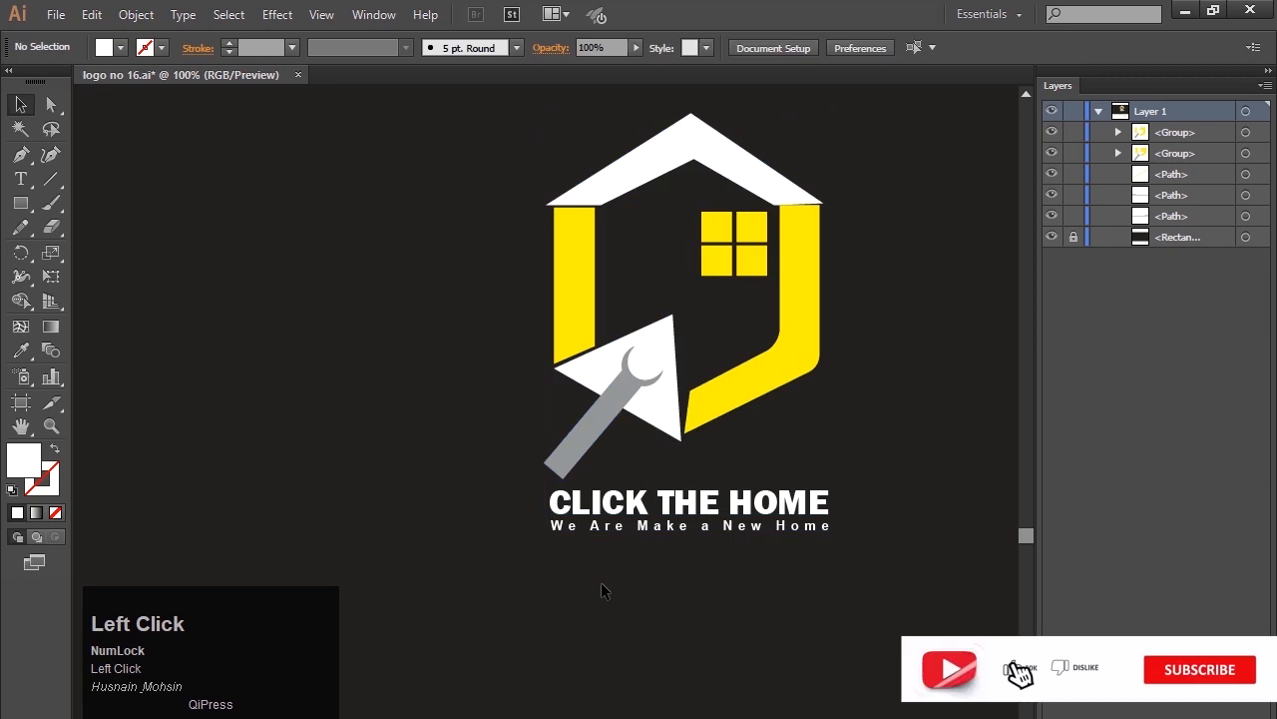